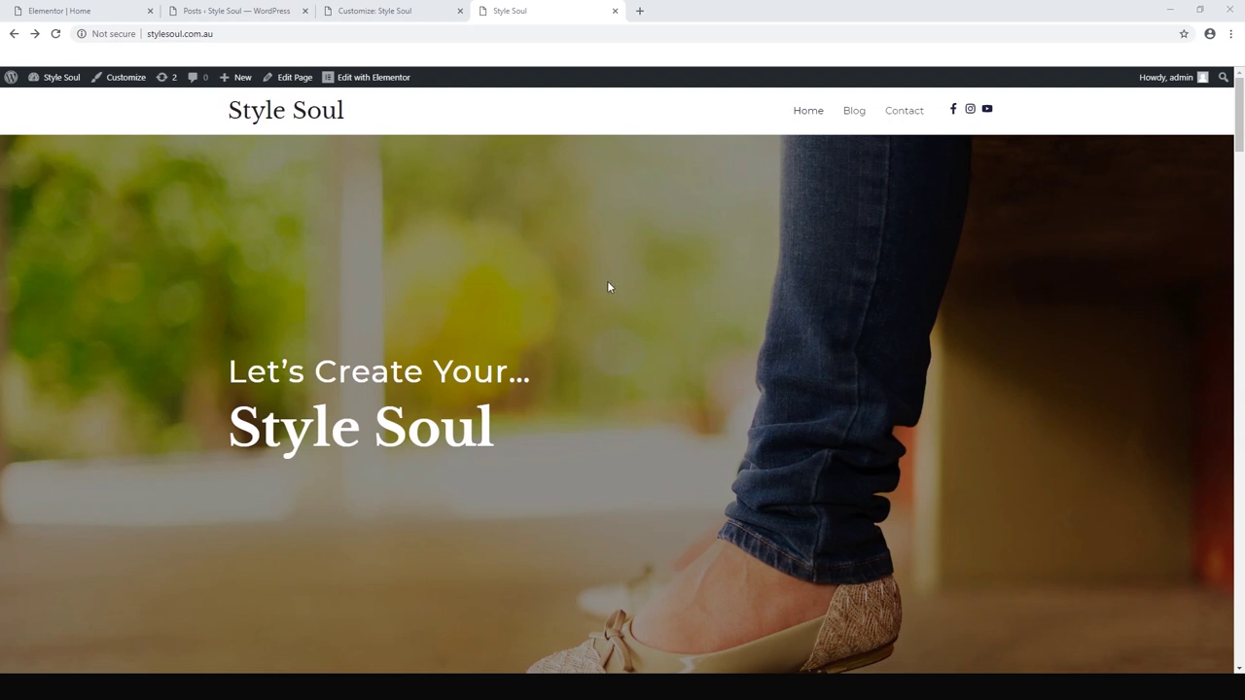
- Open the site's Blog page and look through its header post, post carousel and Personal Style Stories section
{"action": "left_click", "coordinate": [854, 113]}
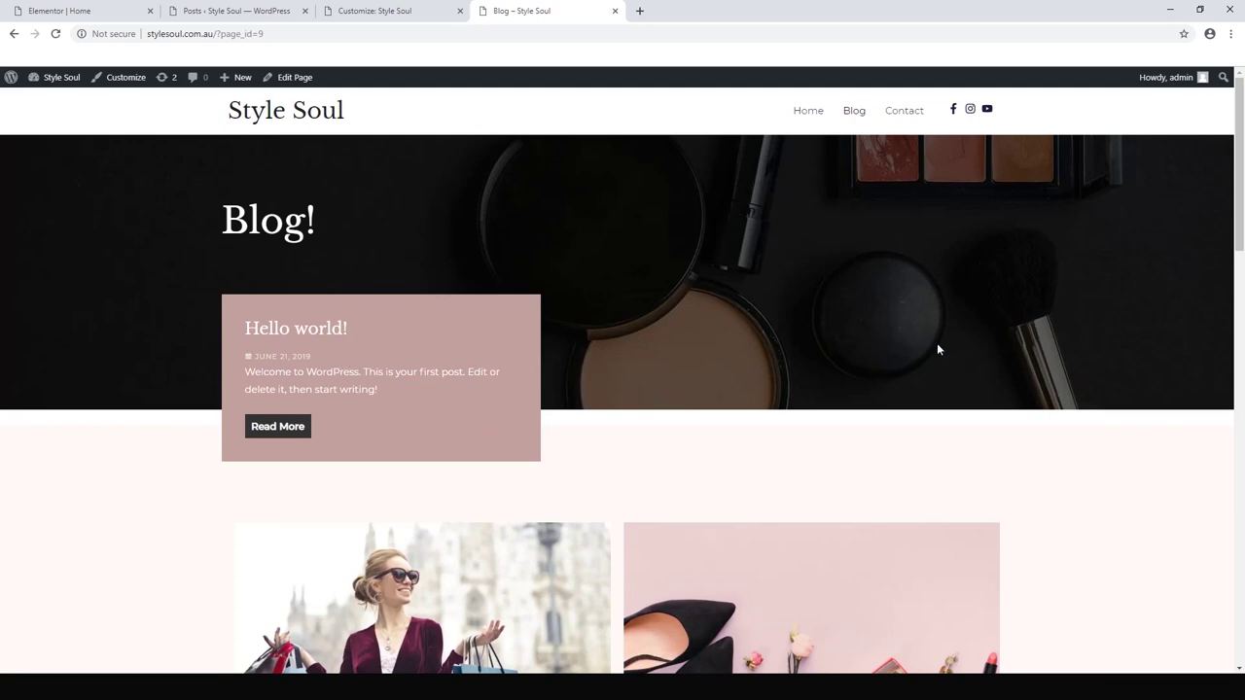
{"action": "scroll", "coordinate": [937, 345], "scroll_direction": "down", "scroll_amount": 3}
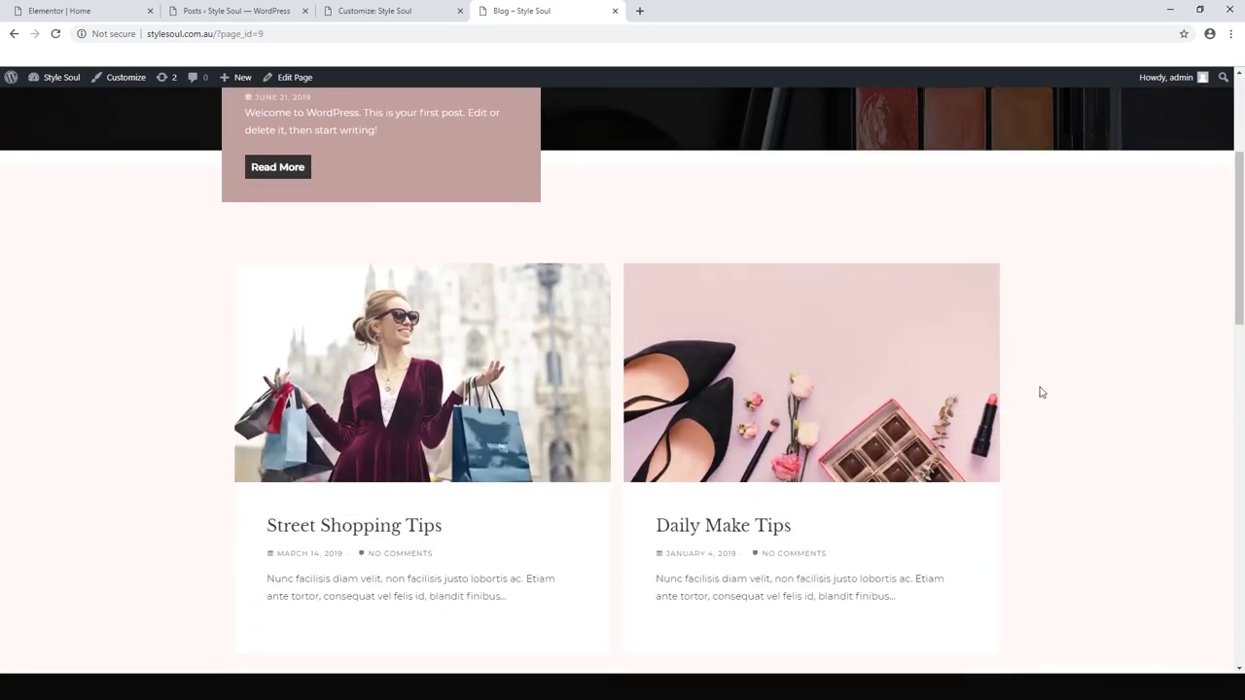
{"action": "scroll", "coordinate": [985, 383], "scroll_direction": "down", "scroll_amount": 3}
{"action": "scroll", "coordinate": [984, 381], "scroll_direction": "down", "scroll_amount": 3}
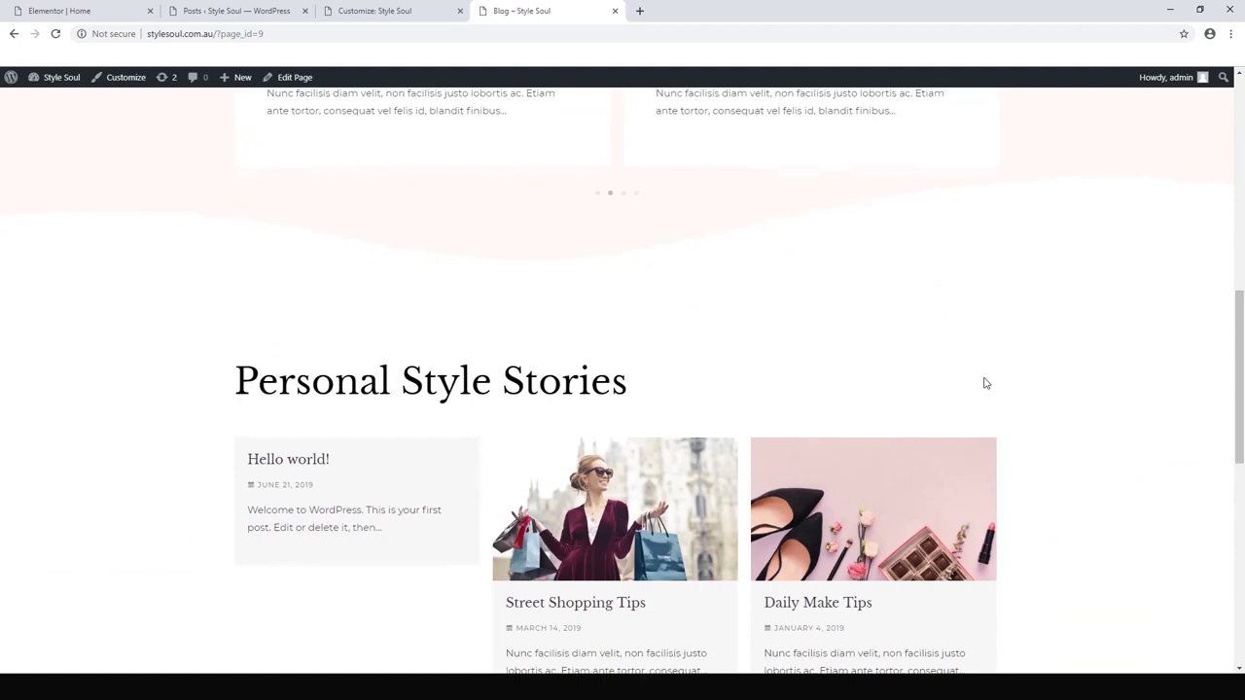
{"action": "scroll", "coordinate": [1060, 427], "scroll_direction": "down", "scroll_amount": 3}
{"action": "scroll", "coordinate": [1070, 428], "scroll_direction": "up", "scroll_amount": 2}
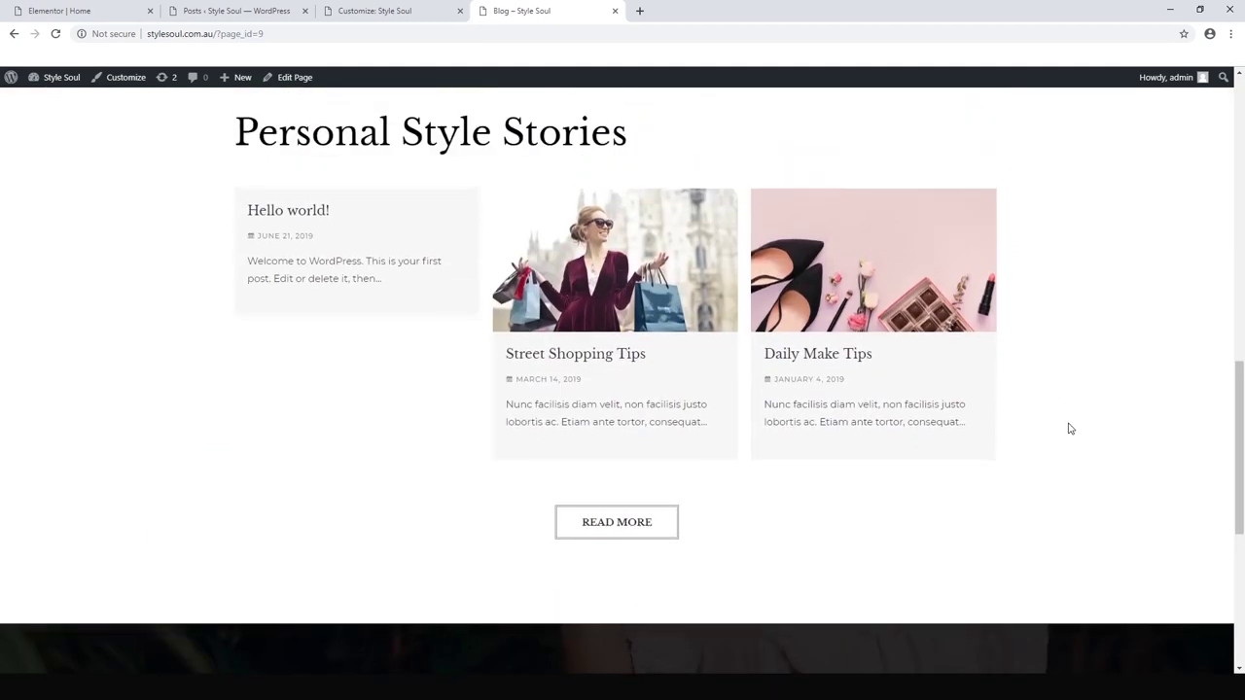
{"action": "scroll", "coordinate": [927, 425], "scroll_direction": "up", "scroll_amount": 1}
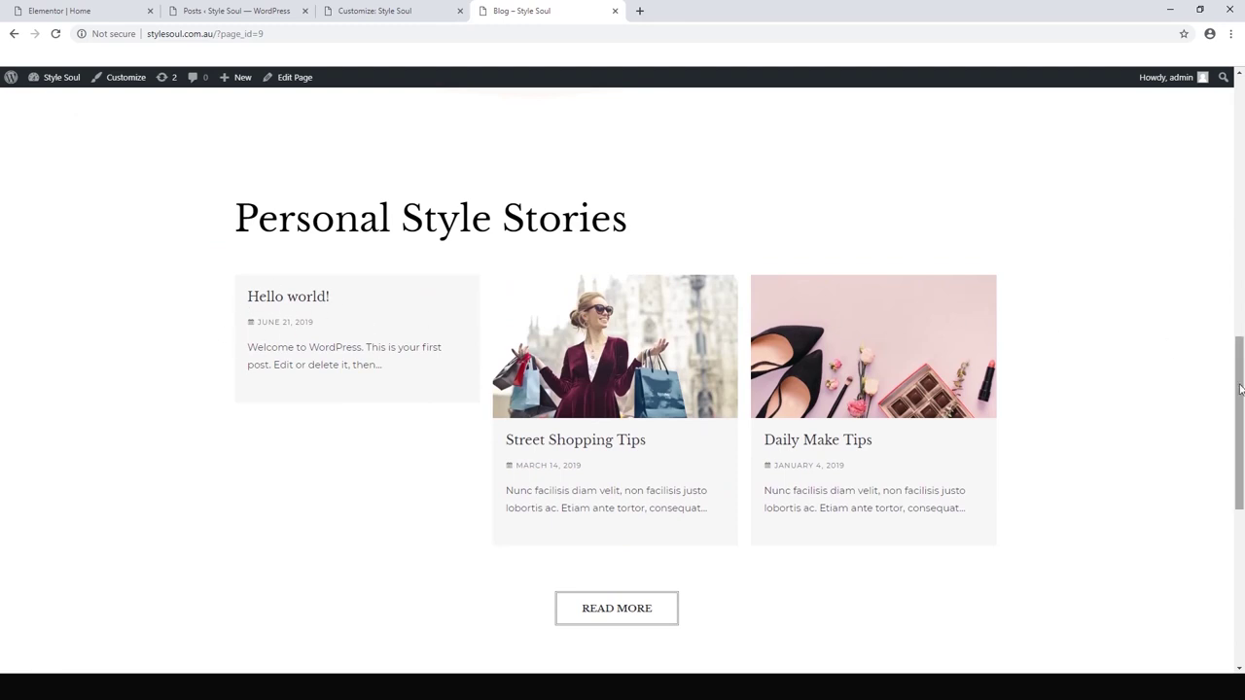
{"action": "left_click_drag", "start_coordinate": [1240, 389], "coordinate": [1222, 110]}
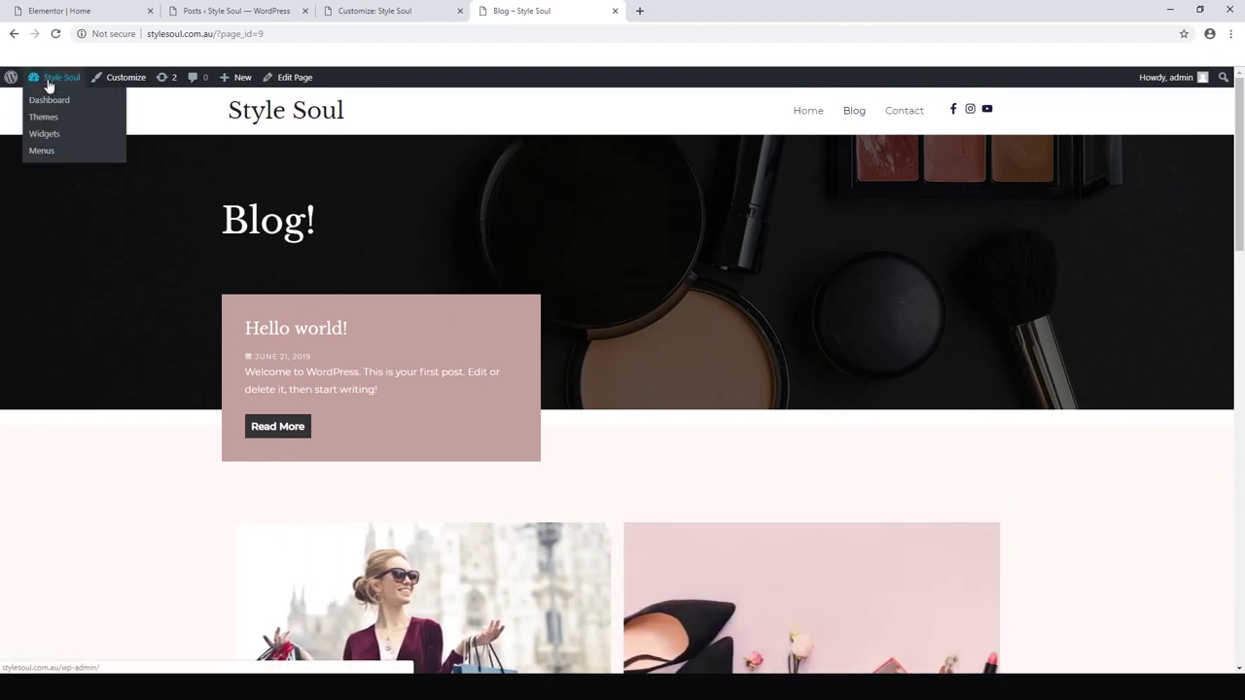
- Open the site dashboard in a new browser tab and move the "Hello world!" post to the trash
{"action": "right_click", "coordinate": [46, 98]}
{"action": "left_click", "coordinate": [68, 106]}
{"action": "left_click", "coordinate": [650, 11]}
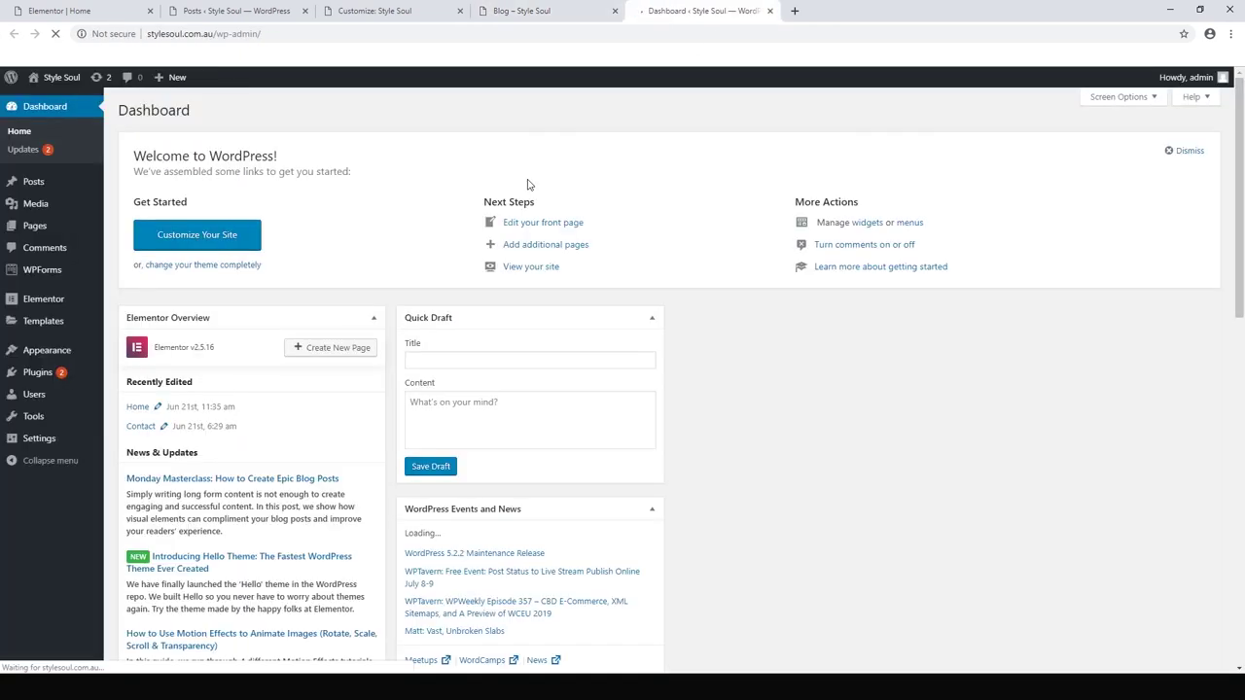
{"action": "left_click", "coordinate": [41, 184]}
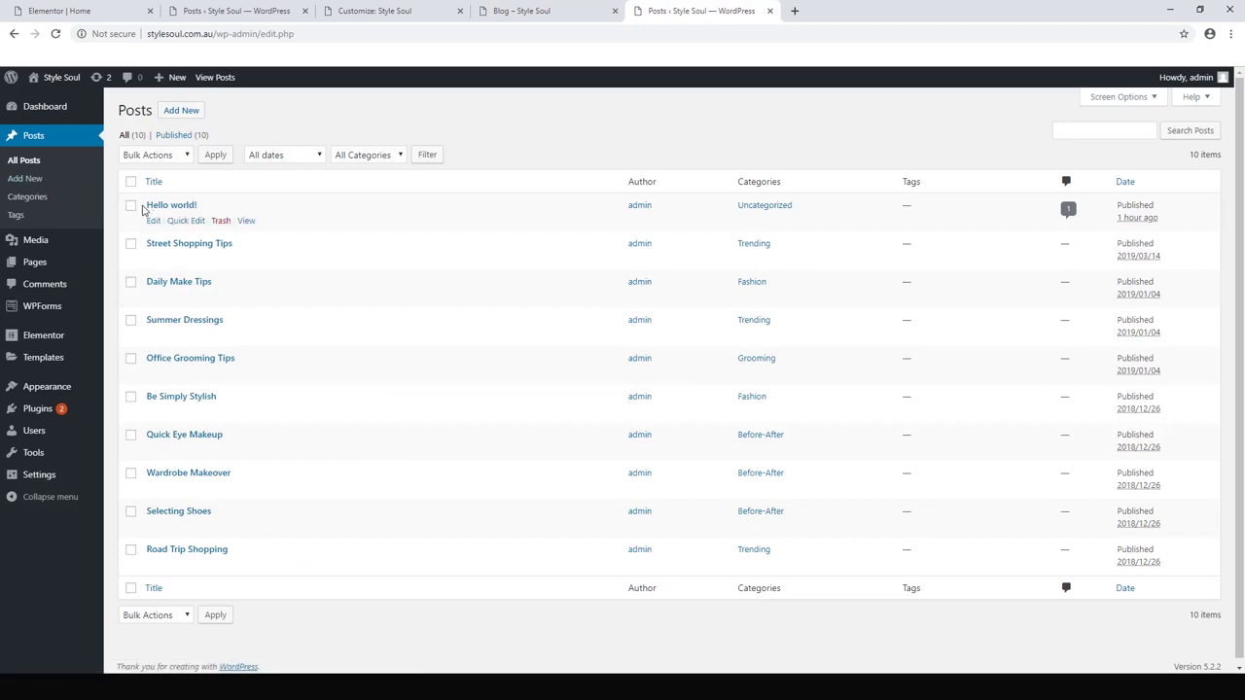
{"action": "left_click", "coordinate": [130, 206]}
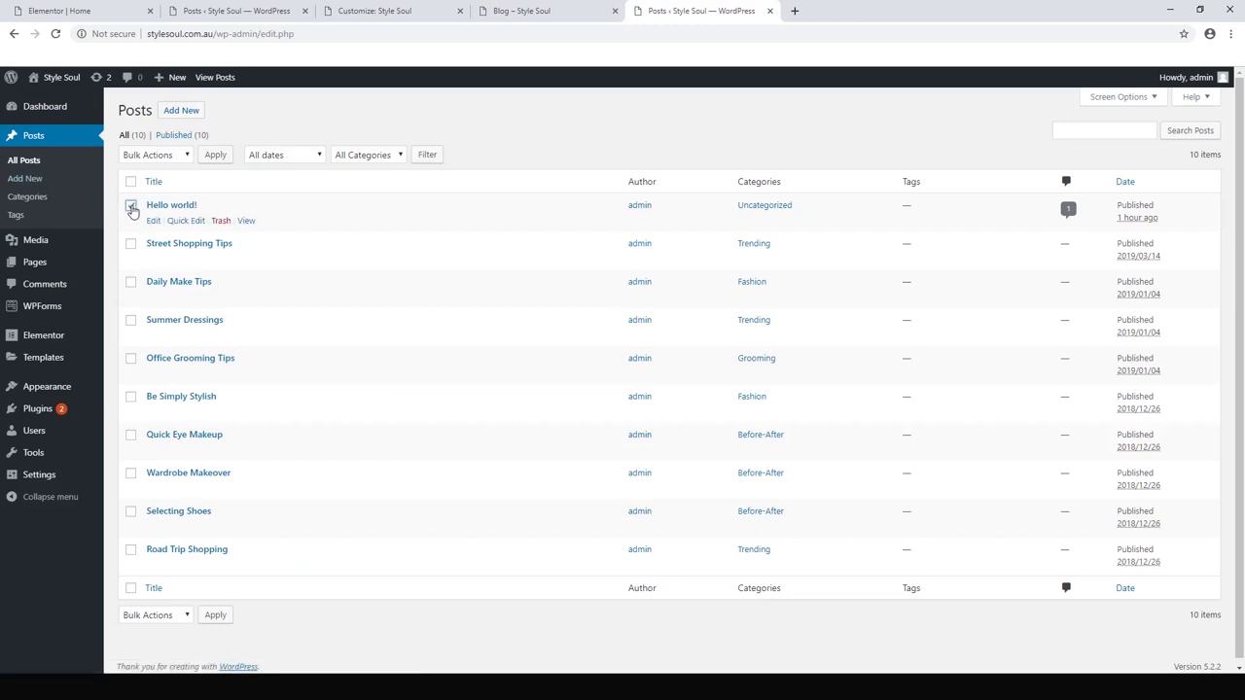
{"action": "left_click", "coordinate": [220, 221]}
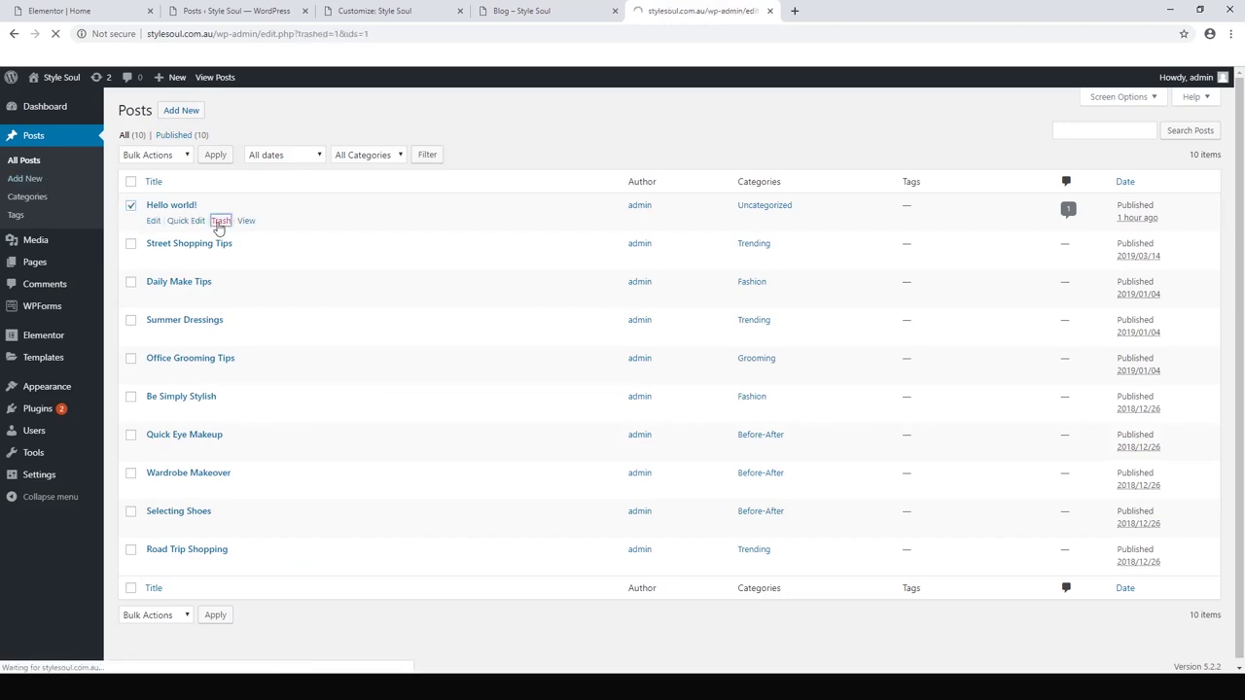
- Reload the live Blog page to check the post shown in its header section
{"action": "left_click", "coordinate": [518, 12]}
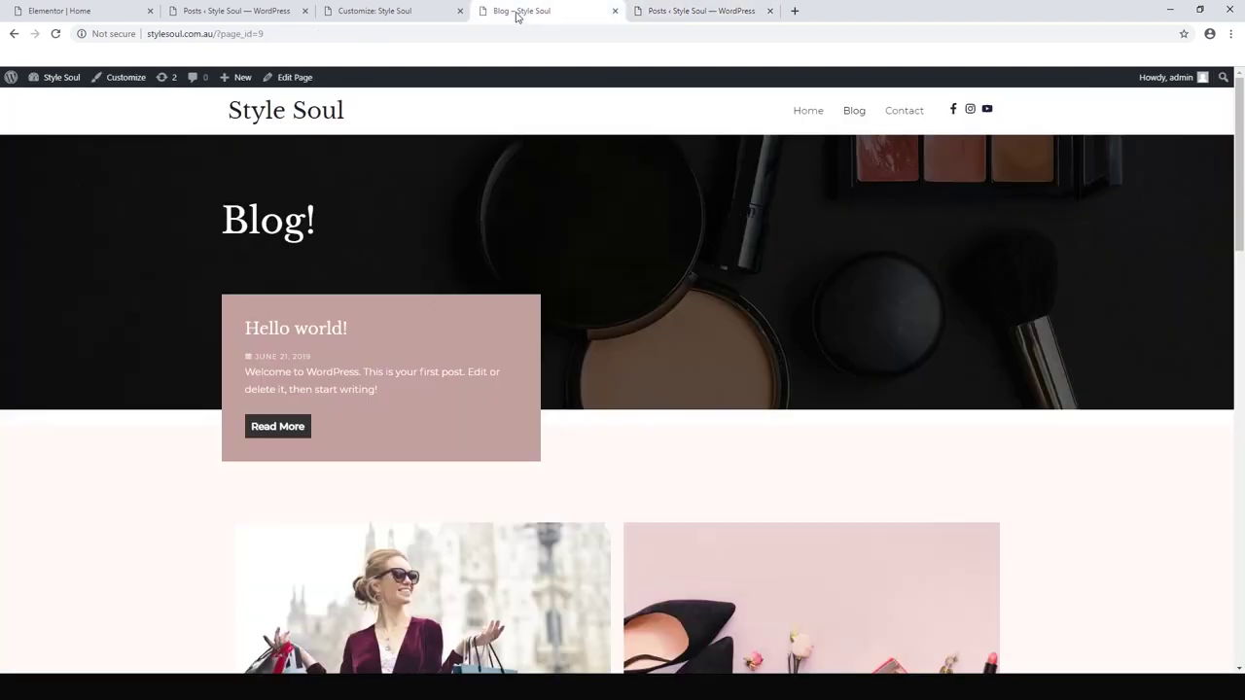
{"action": "left_click", "coordinate": [56, 34]}
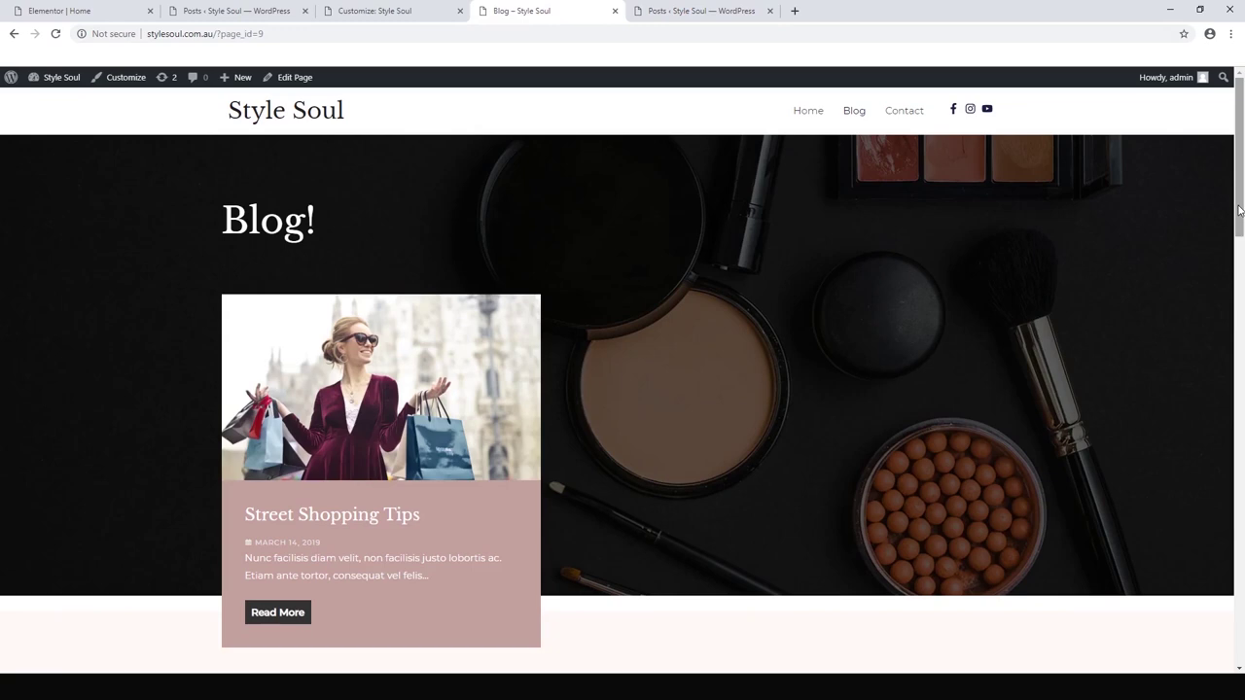
{"action": "left_click_drag", "start_coordinate": [1239, 241], "coordinate": [1234, 209]}
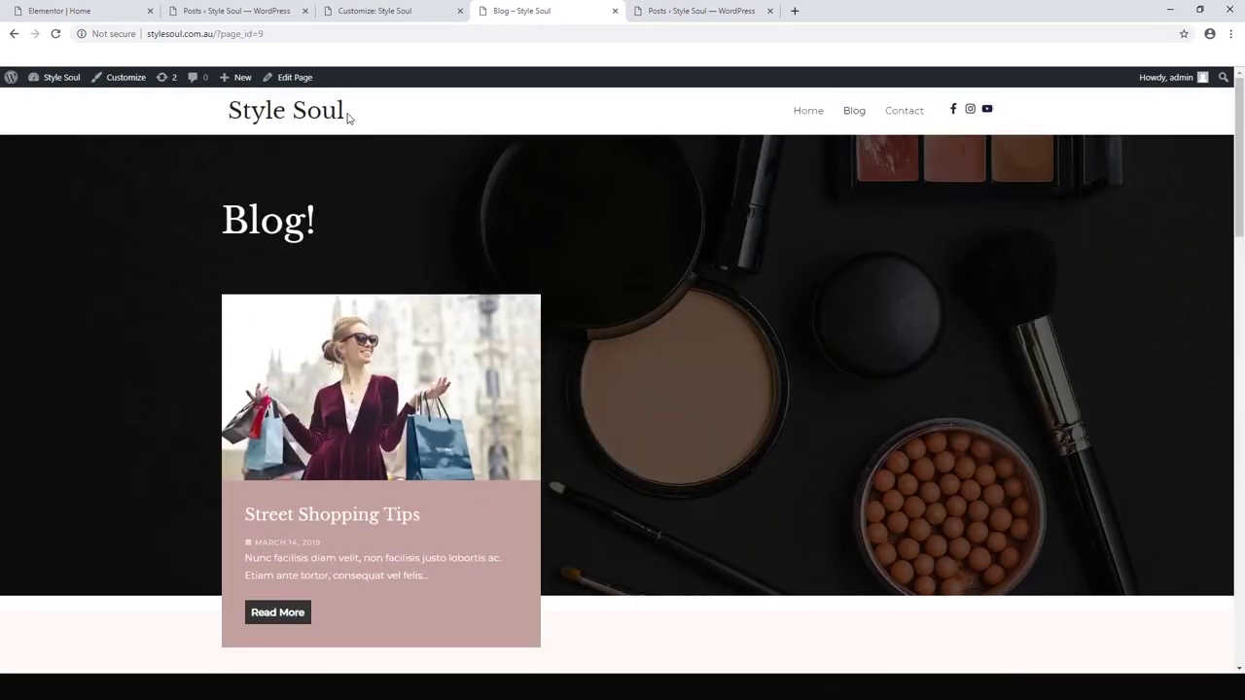
- Open the Blog page for editing and replace the header section's background image with architecture-blur-blurred-background-1755385.jpg
{"action": "left_click", "coordinate": [292, 77]}
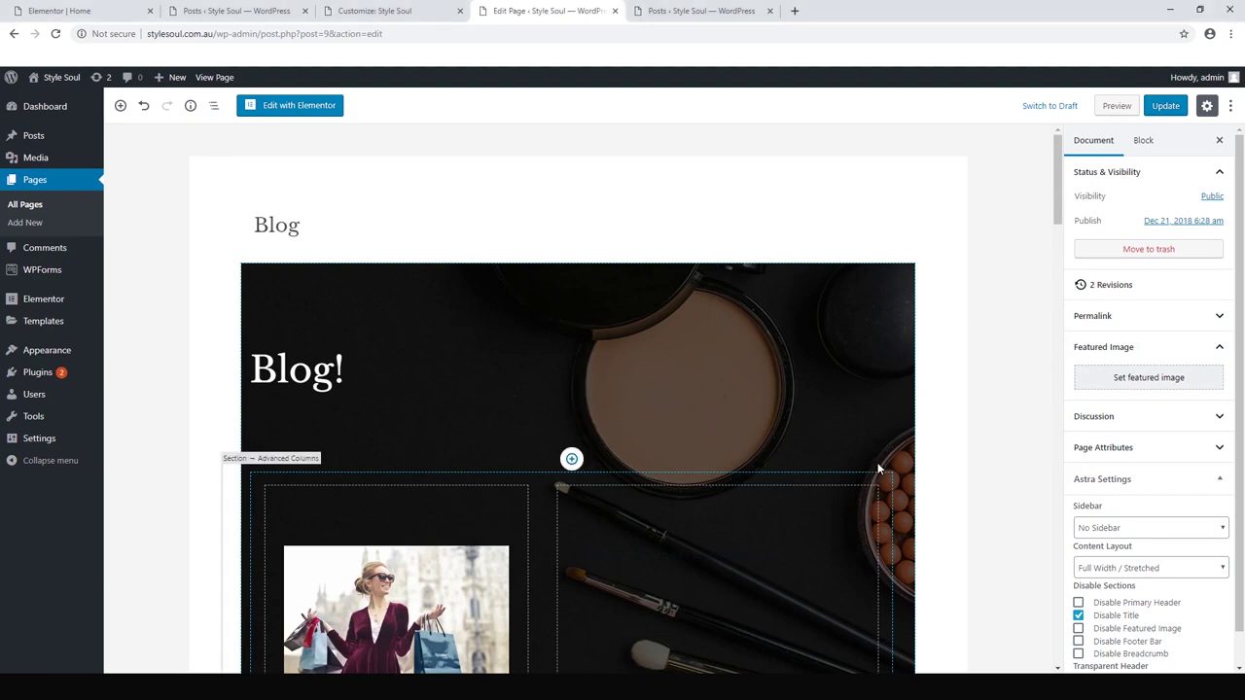
{"action": "left_click", "coordinate": [874, 324]}
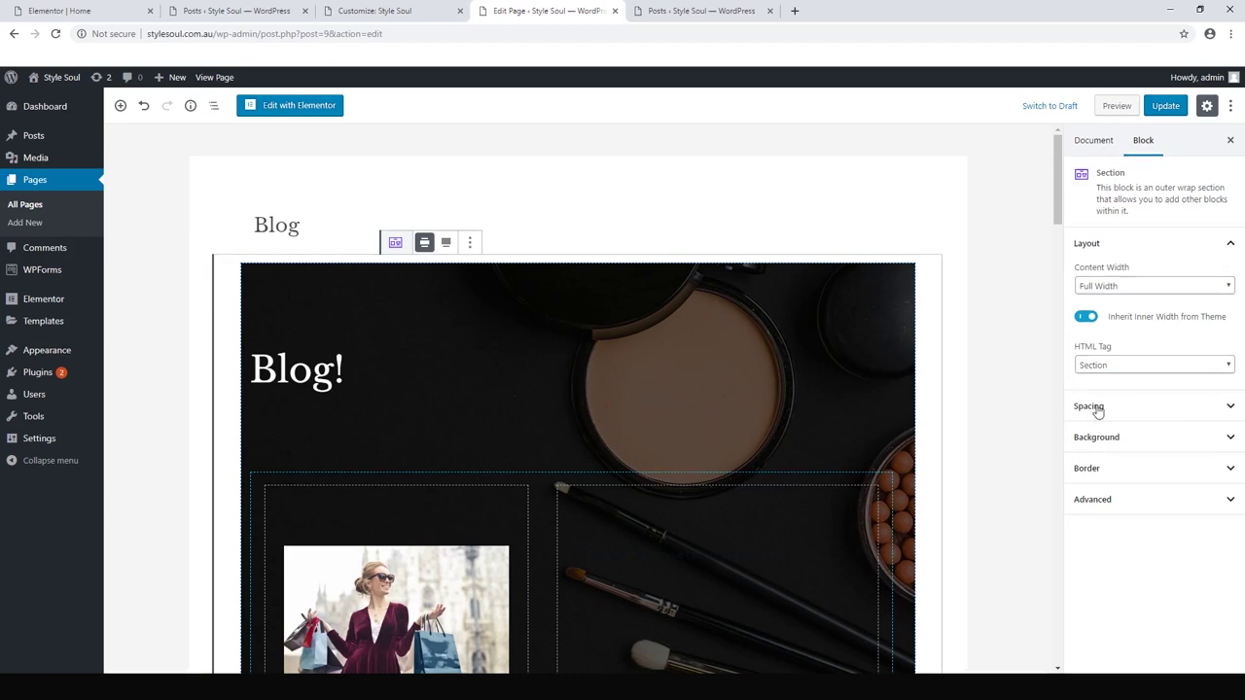
{"action": "left_click", "coordinate": [1103, 438]}
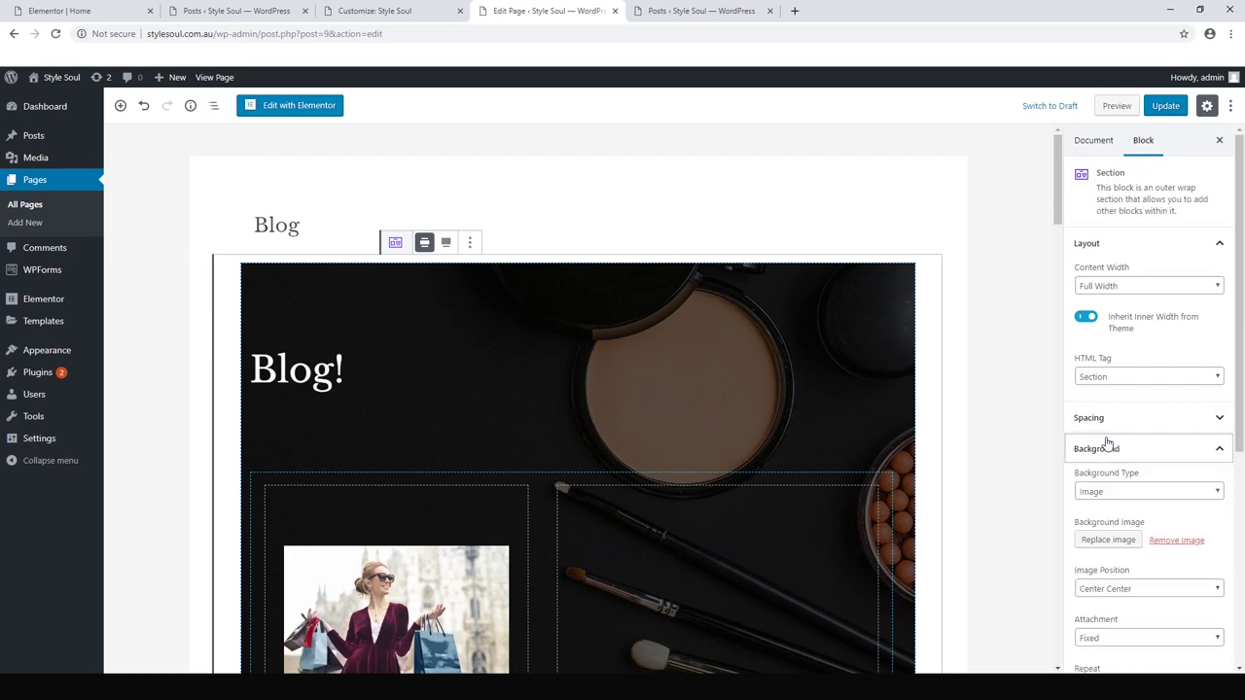
{"action": "left_click", "coordinate": [1108, 542]}
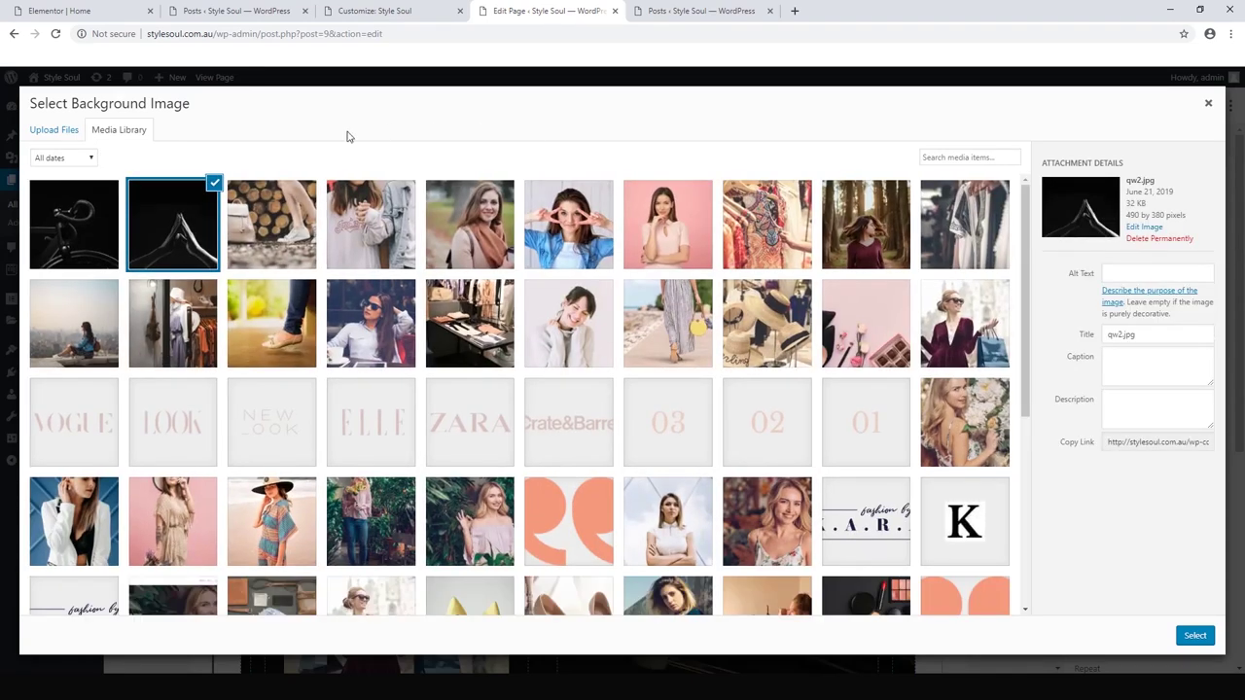
{"action": "left_click", "coordinate": [90, 344]}
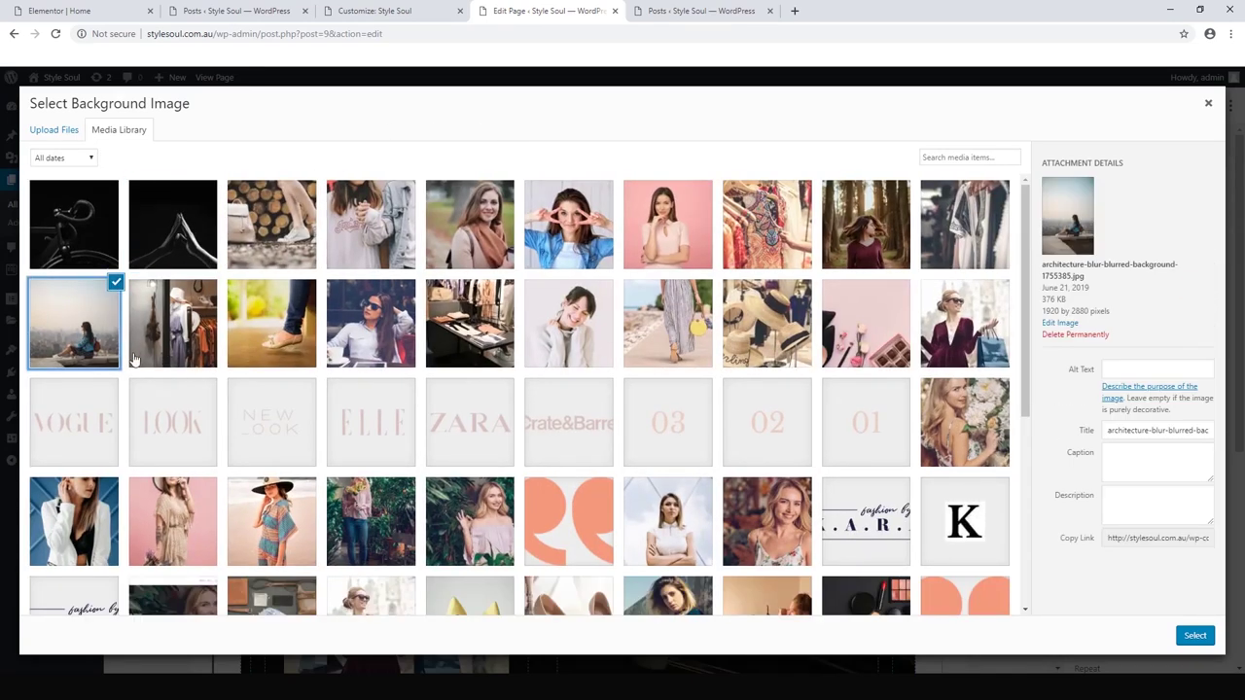
{"action": "left_click", "coordinate": [1194, 637]}
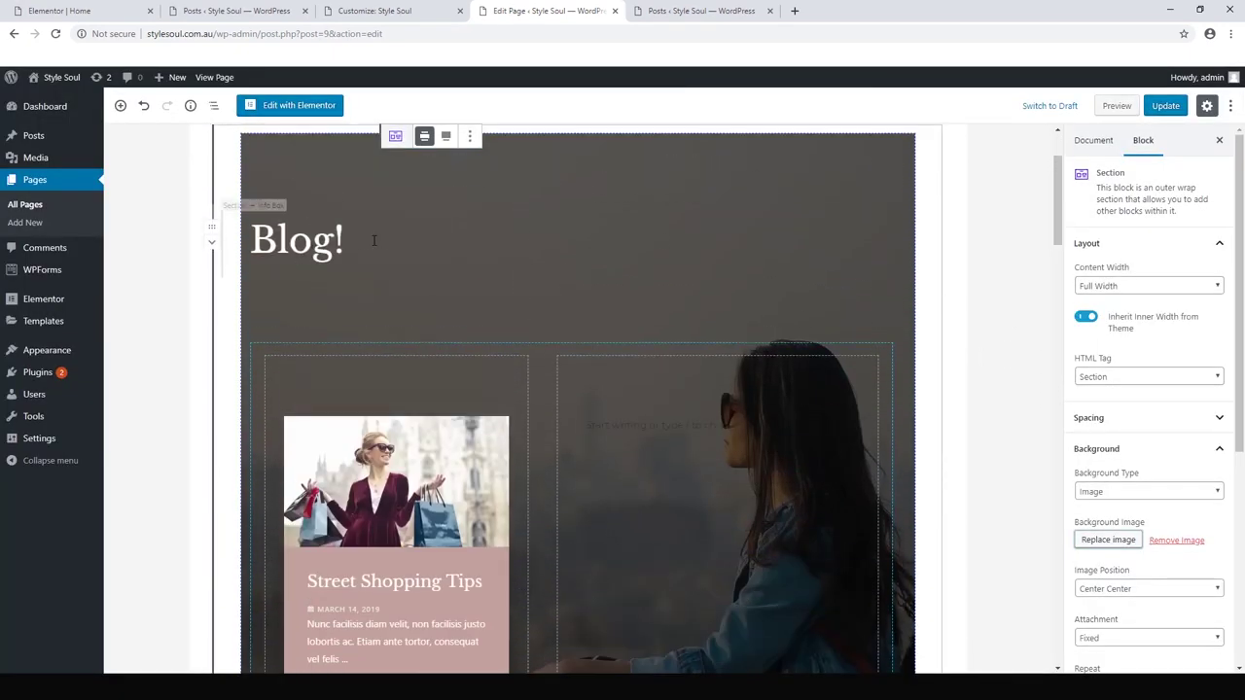
- Replace the "Blog!" heading in the header section with "Style Soul News"
{"action": "left_click", "coordinate": [385, 240]}
{"action": "key", "text": "BackSpace"}
{"action": "key", "text": "BackSpace"}
{"action": "key", "text": "BackSpace"}
{"action": "key", "text": "BackSpace"}
{"action": "key", "text": "BackSpace"}
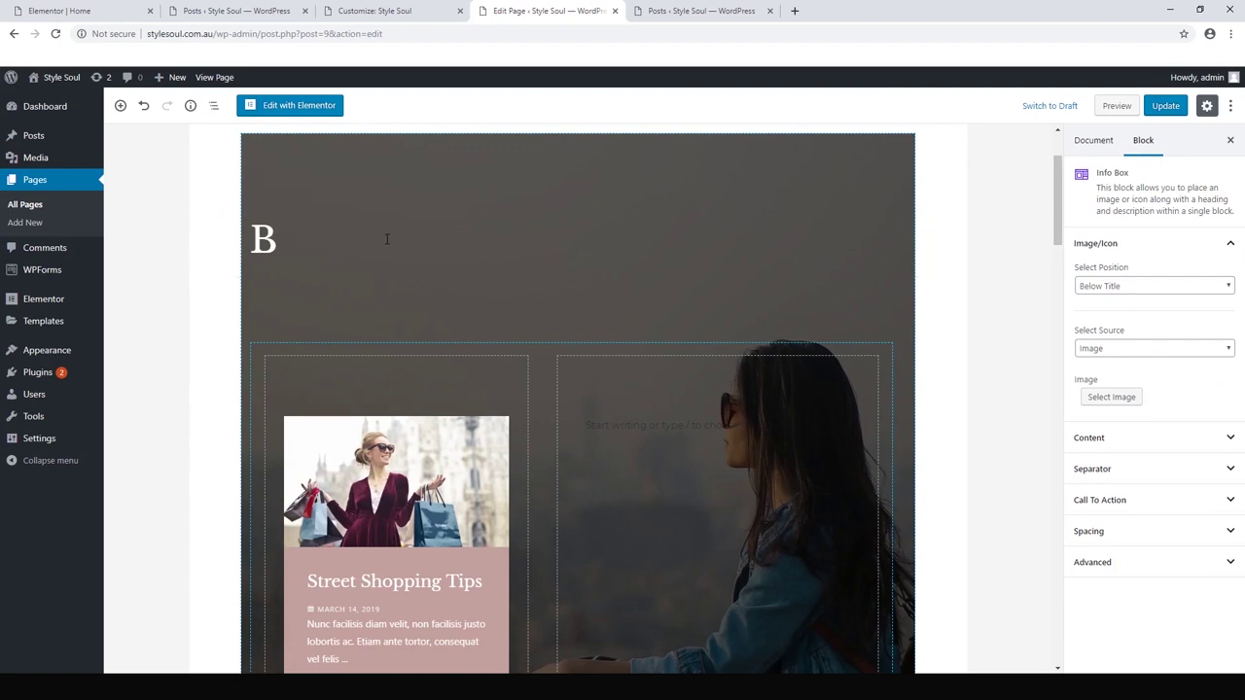
{"action": "type", "text": "Style Soul"}
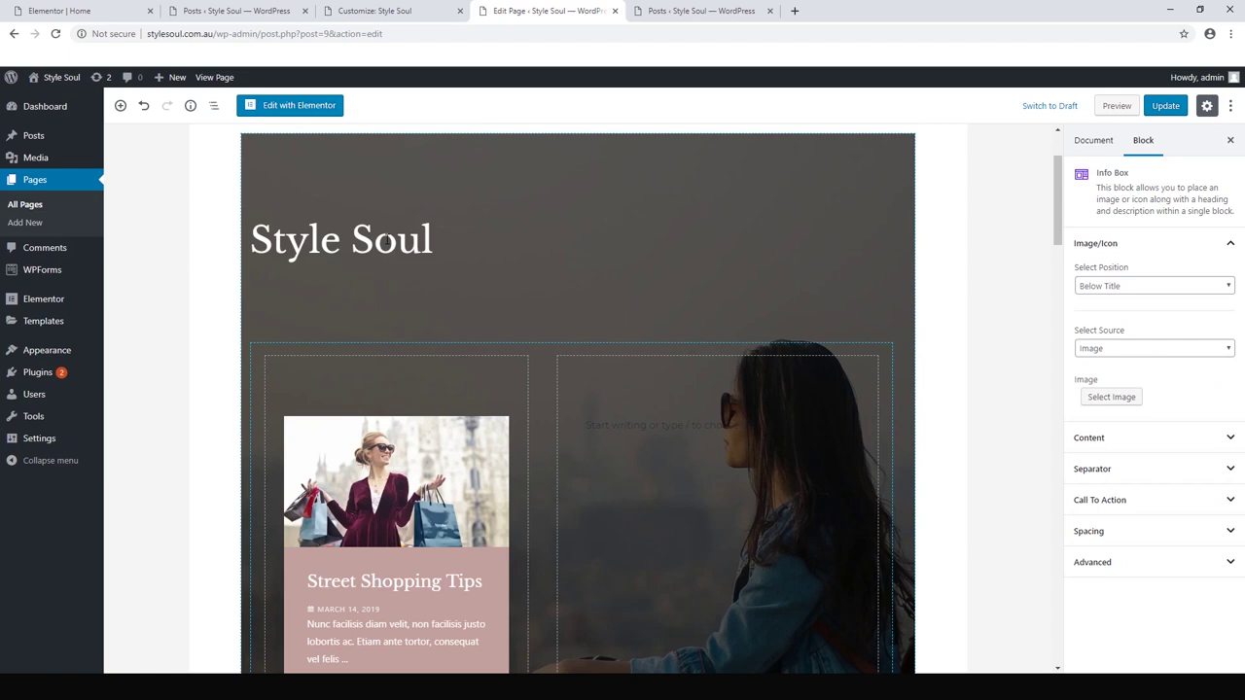
{"action": "type", "text": " News"}
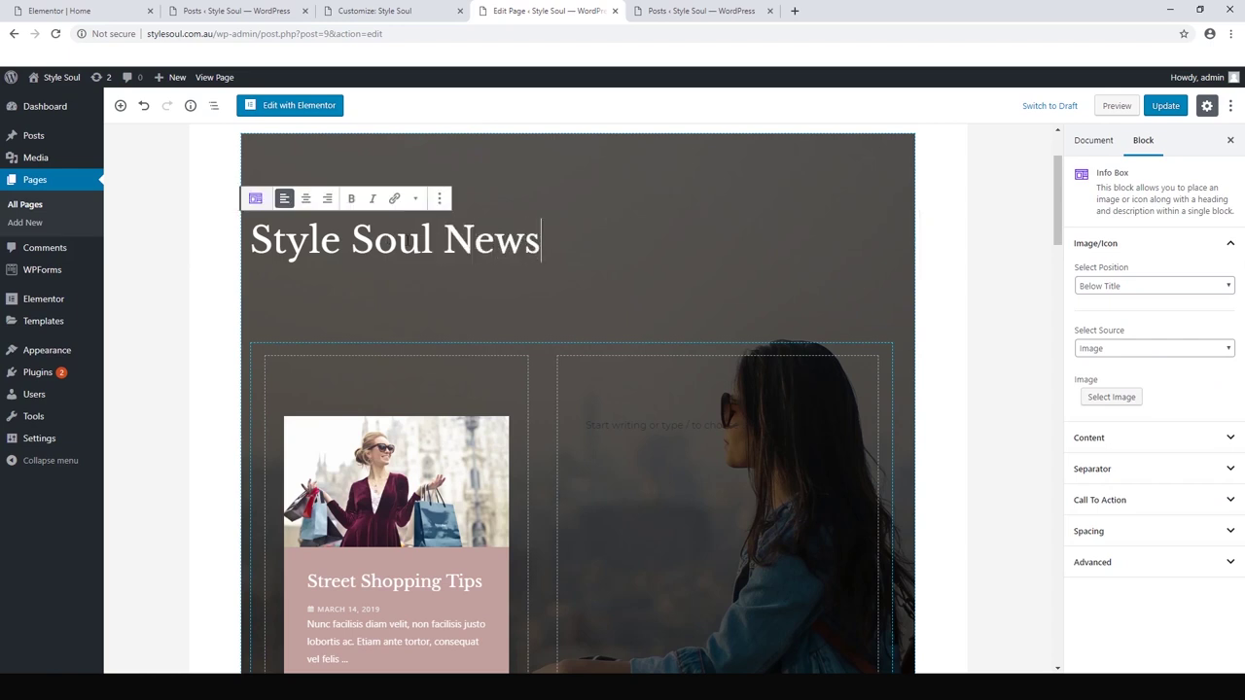
- Select the post grid in the header section, stay on the page, and examine its category, item count, order and column settings
{"action": "scroll", "coordinate": [416, 243], "scroll_direction": "down", "scroll_amount": 1}
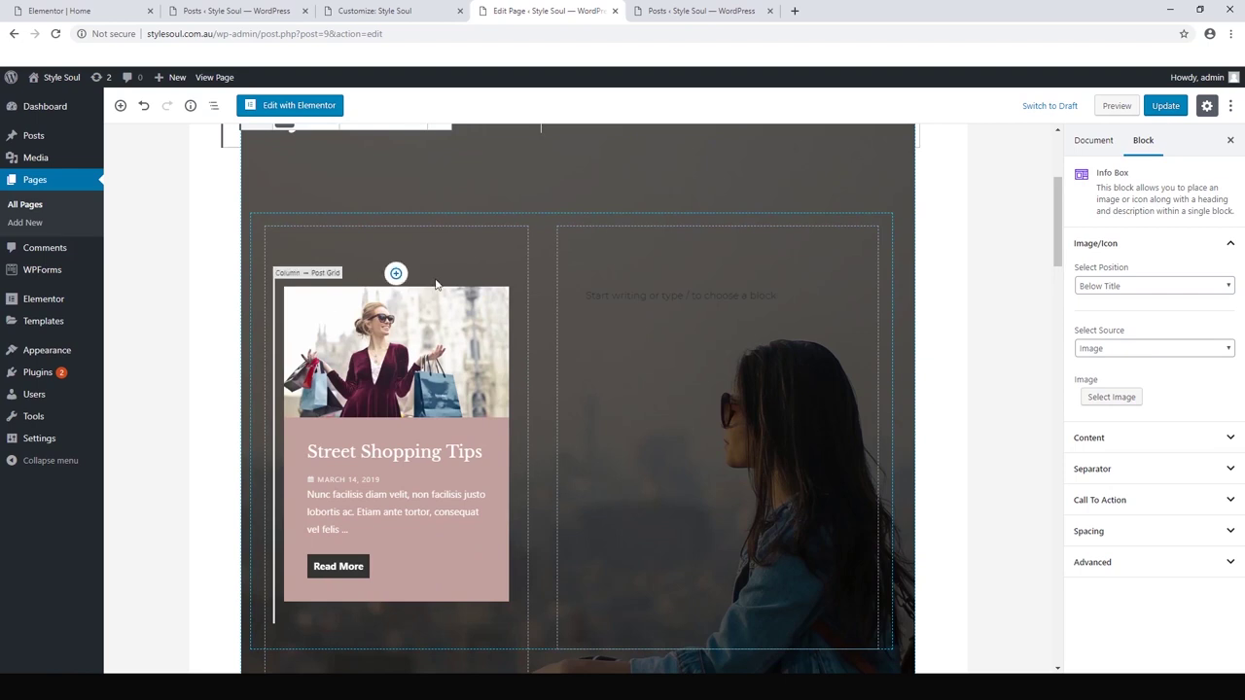
{"action": "left_click", "coordinate": [490, 373]}
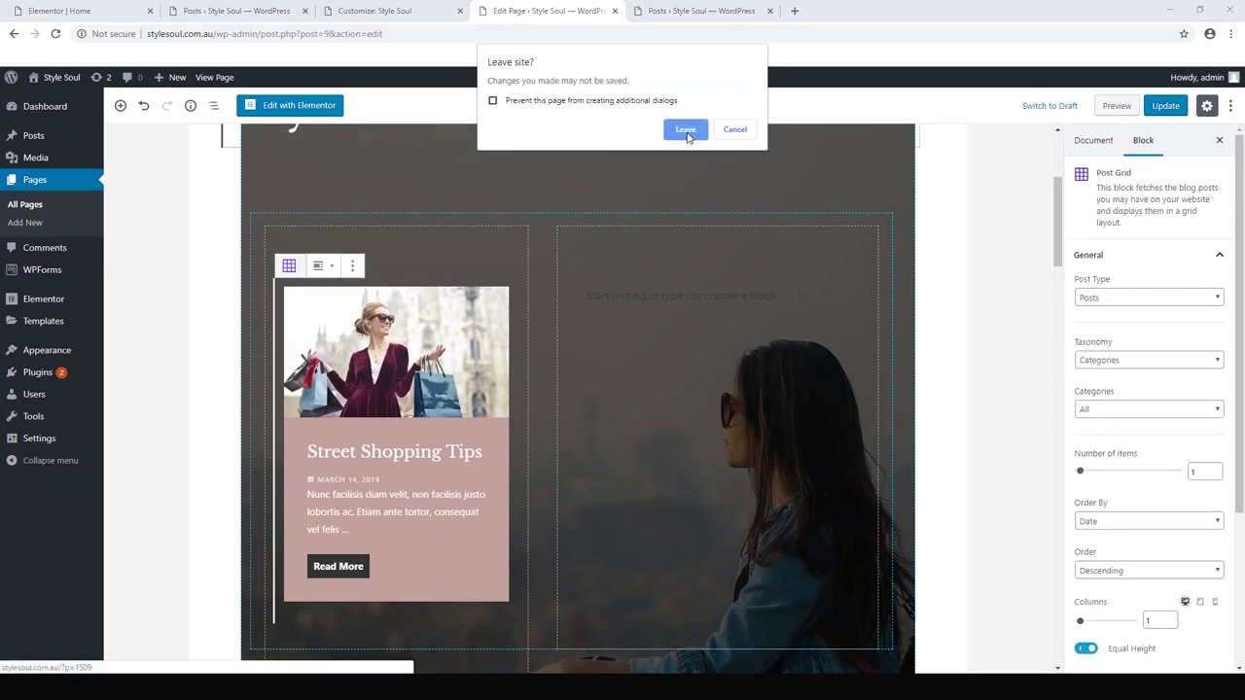
{"action": "left_click", "coordinate": [735, 131]}
{"action": "scroll", "coordinate": [972, 311], "scroll_direction": "down", "scroll_amount": 2}
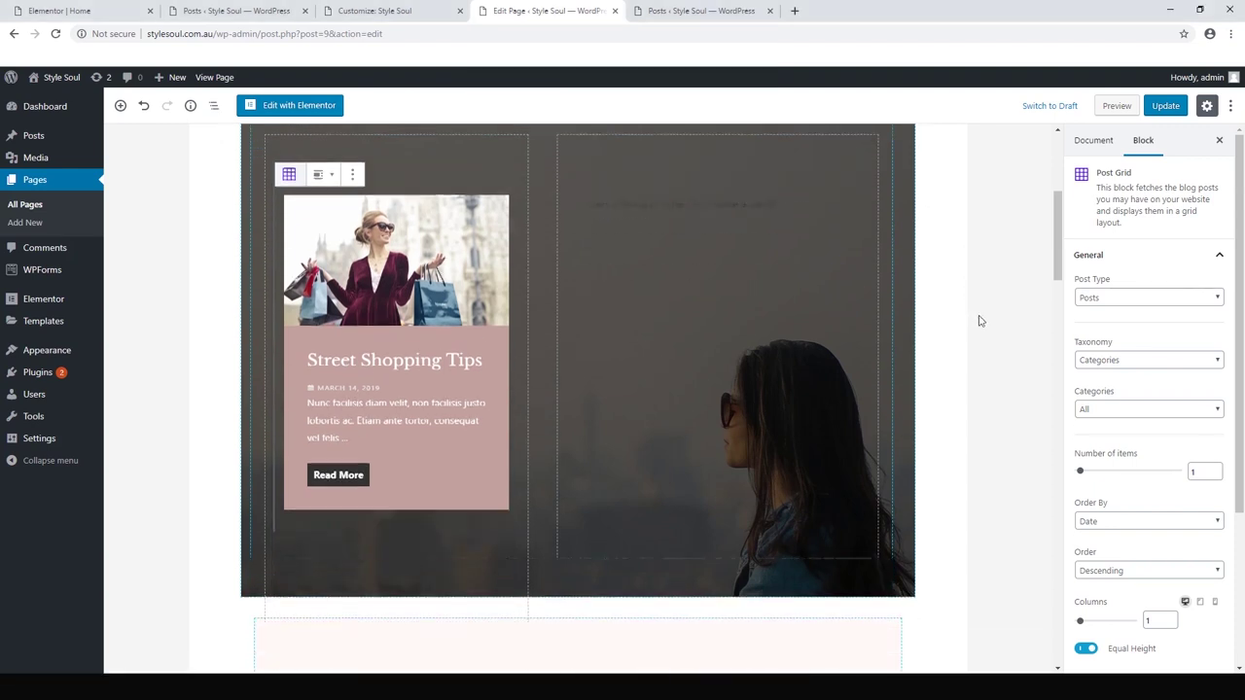
{"action": "scroll", "coordinate": [1153, 403], "scroll_direction": "down", "scroll_amount": 3}
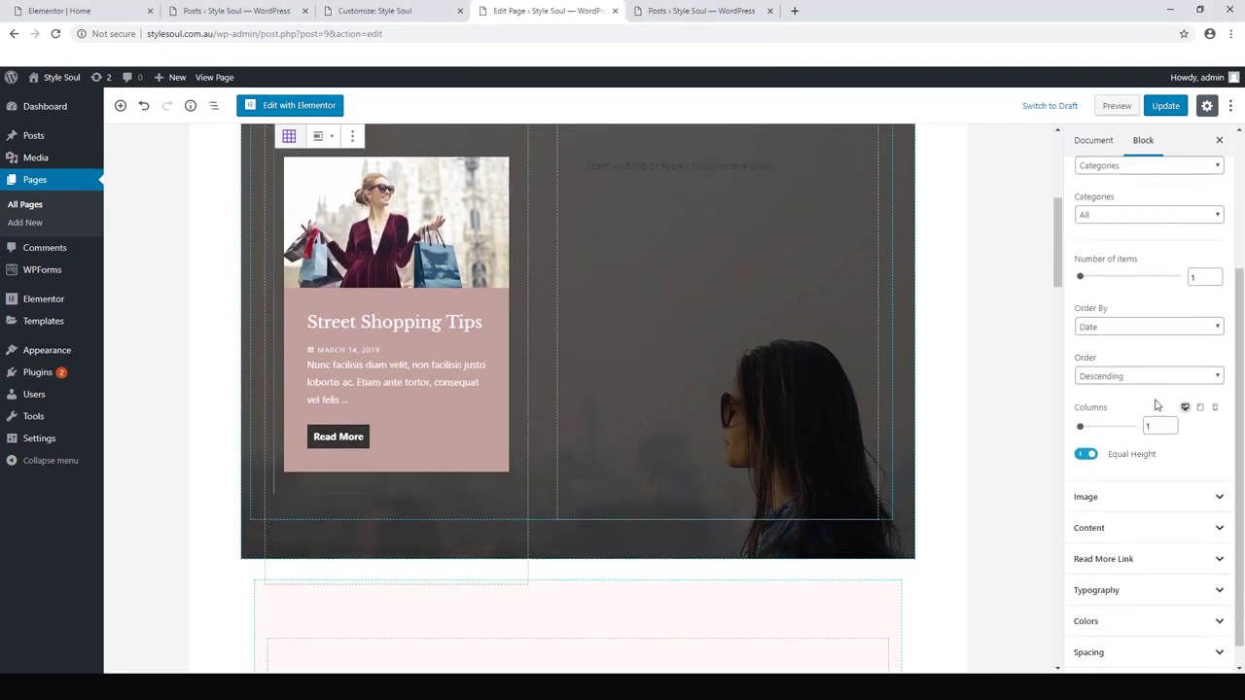
{"action": "scroll", "coordinate": [1157, 405], "scroll_direction": "up", "scroll_amount": 3}
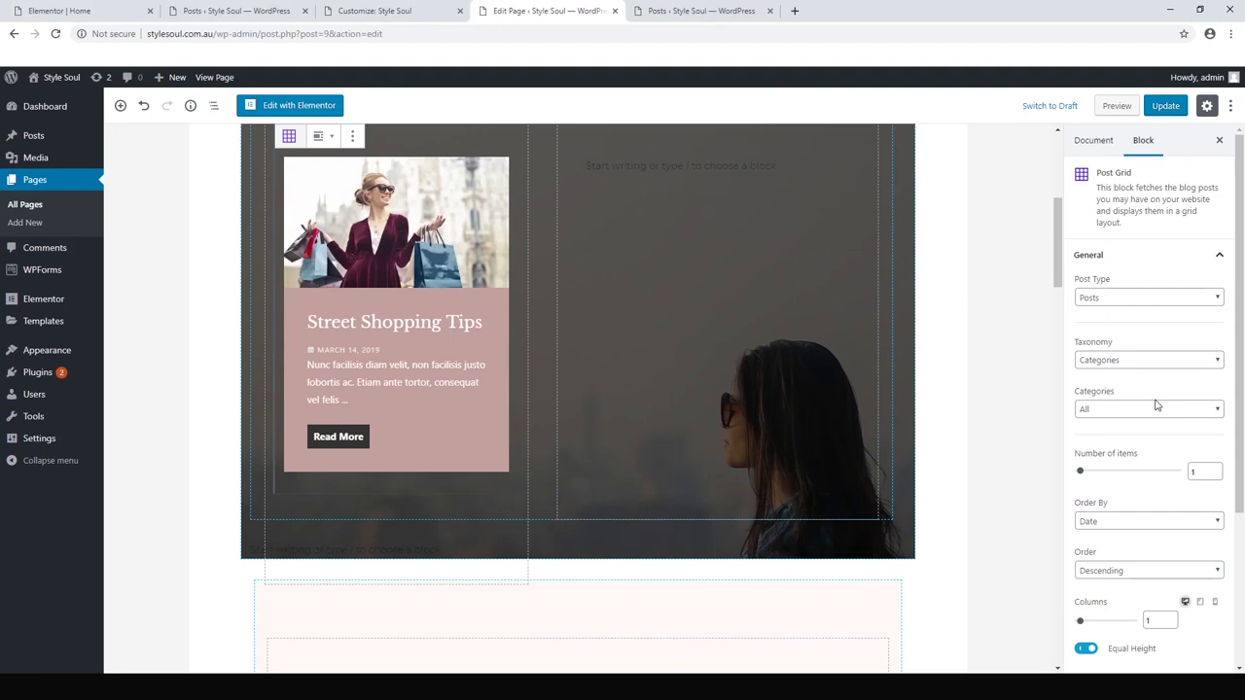
{"action": "scroll", "coordinate": [1156, 406], "scroll_direction": "down", "scroll_amount": 3}
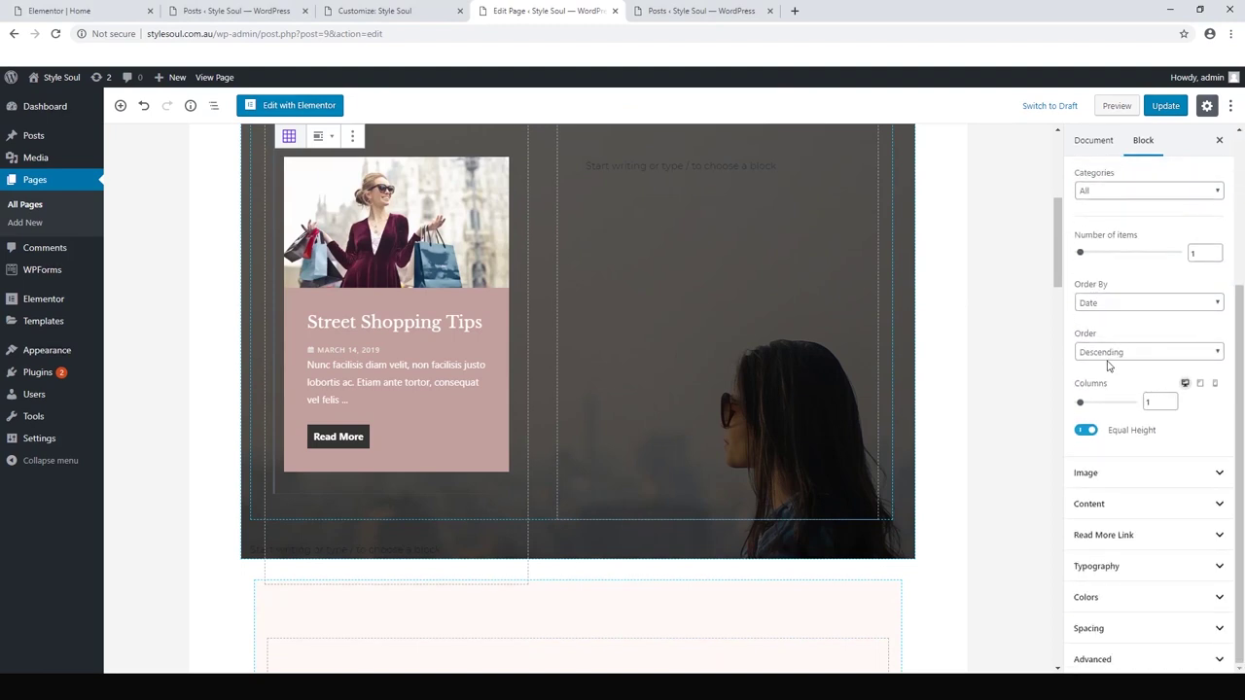
{"action": "scroll", "coordinate": [1106, 364], "scroll_direction": "up", "scroll_amount": 3}
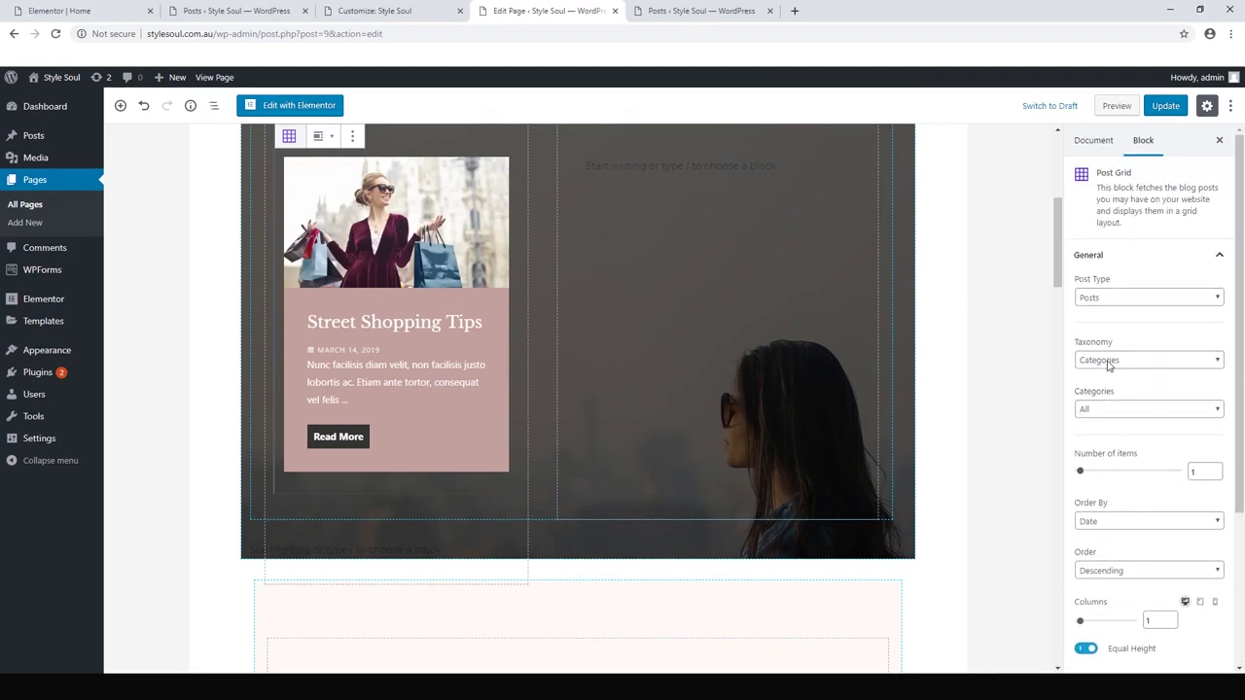
- Set the content width of the column holding the header's post grid to 70% and update the page
{"action": "left_click", "coordinate": [458, 498]}
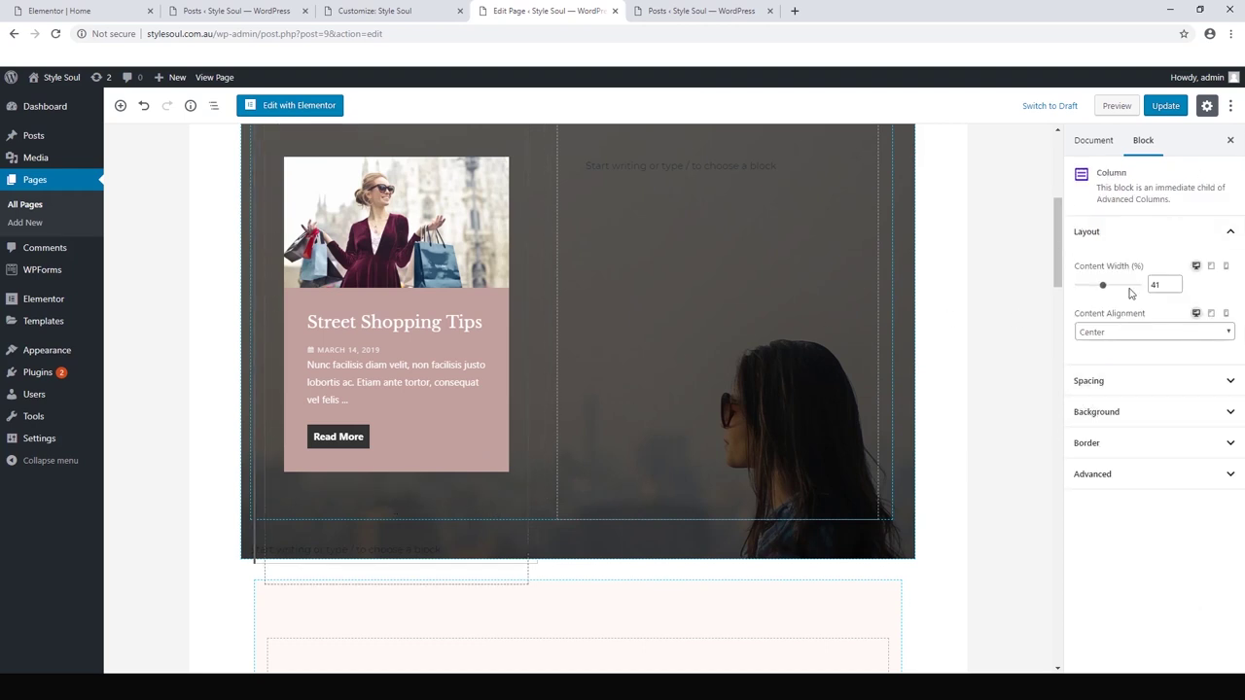
{"action": "left_click_drag", "start_coordinate": [1101, 287], "coordinate": [1119, 292]}
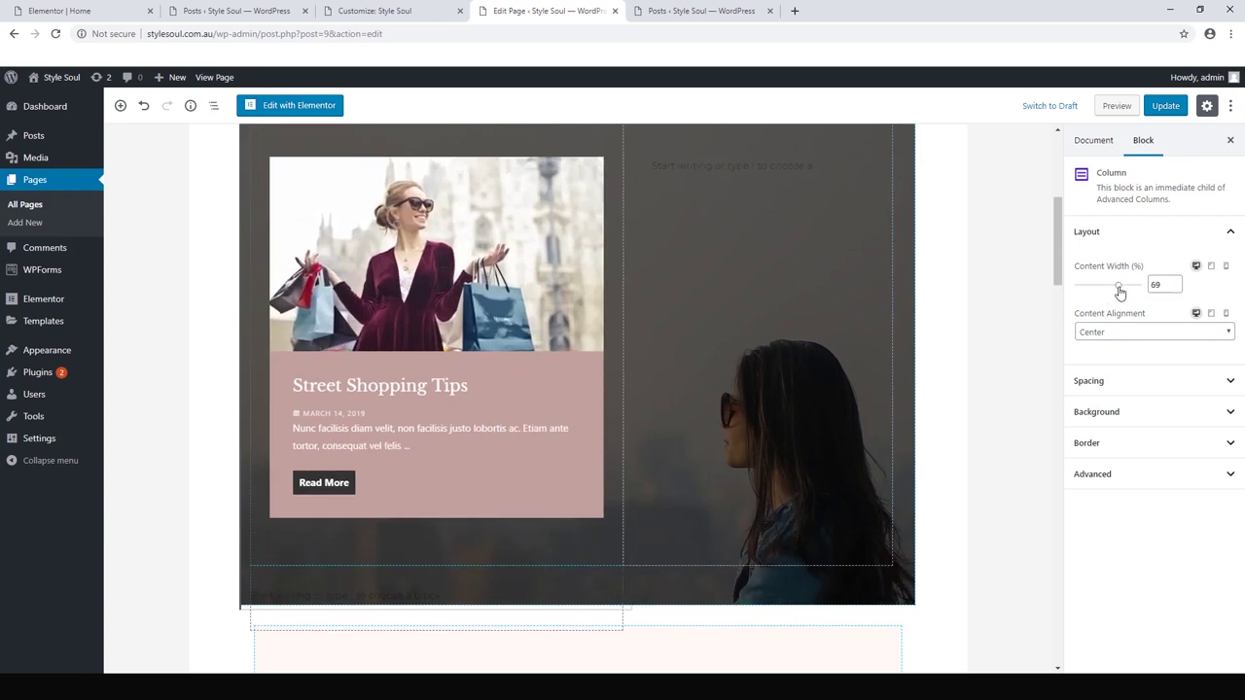
{"action": "left_click", "coordinate": [1173, 281]}
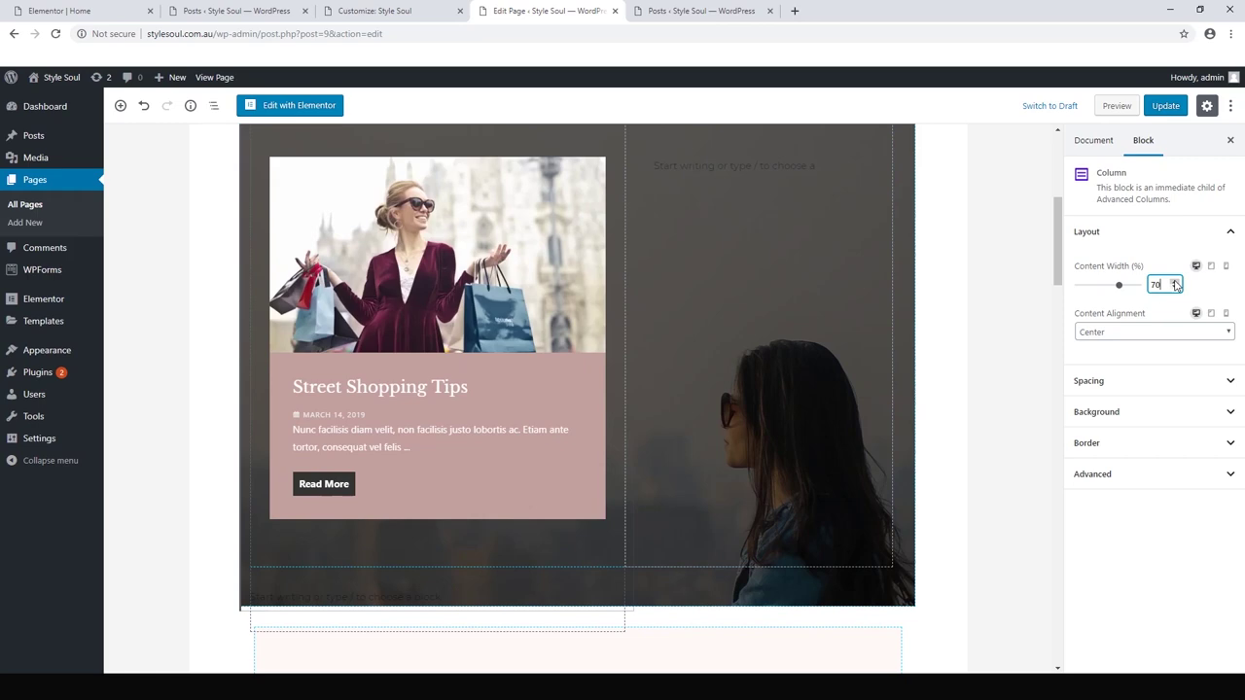
{"action": "left_click", "coordinate": [1172, 106]}
{"action": "scroll", "coordinate": [847, 330], "scroll_direction": "up", "scroll_amount": 3}
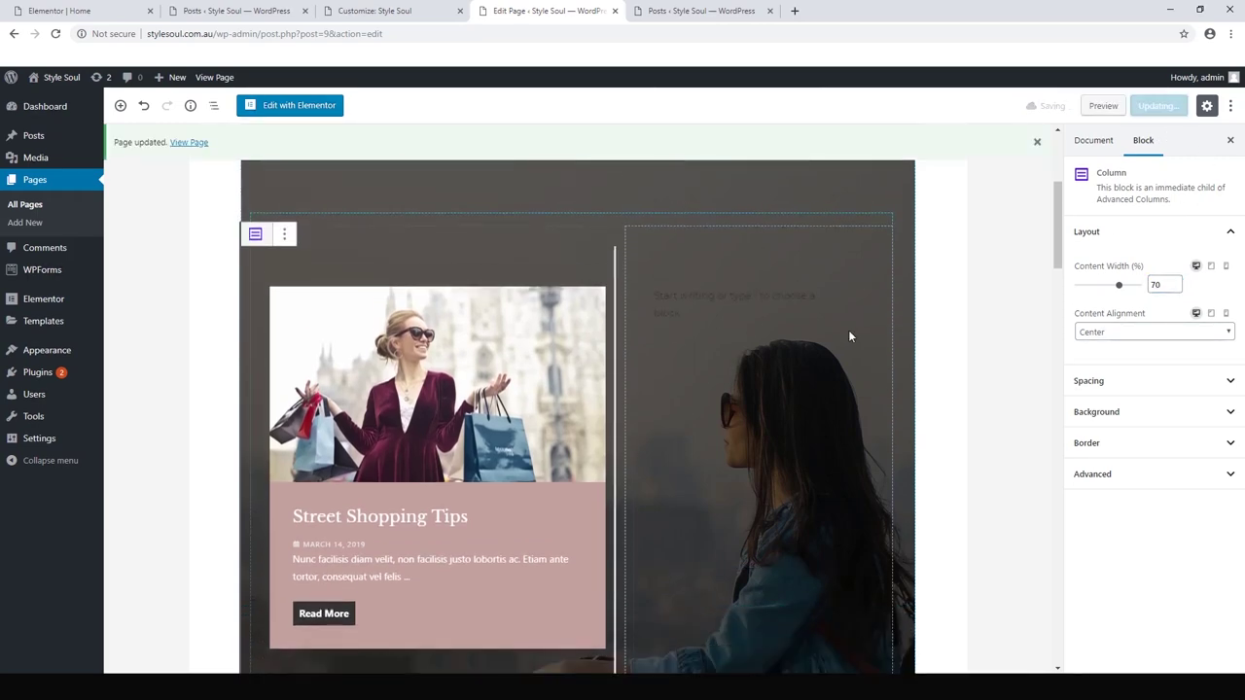
- Remove the Advanced Columns block containing the post carousel below the header section
{"action": "scroll", "coordinate": [848, 336], "scroll_direction": "down", "scroll_amount": 5}
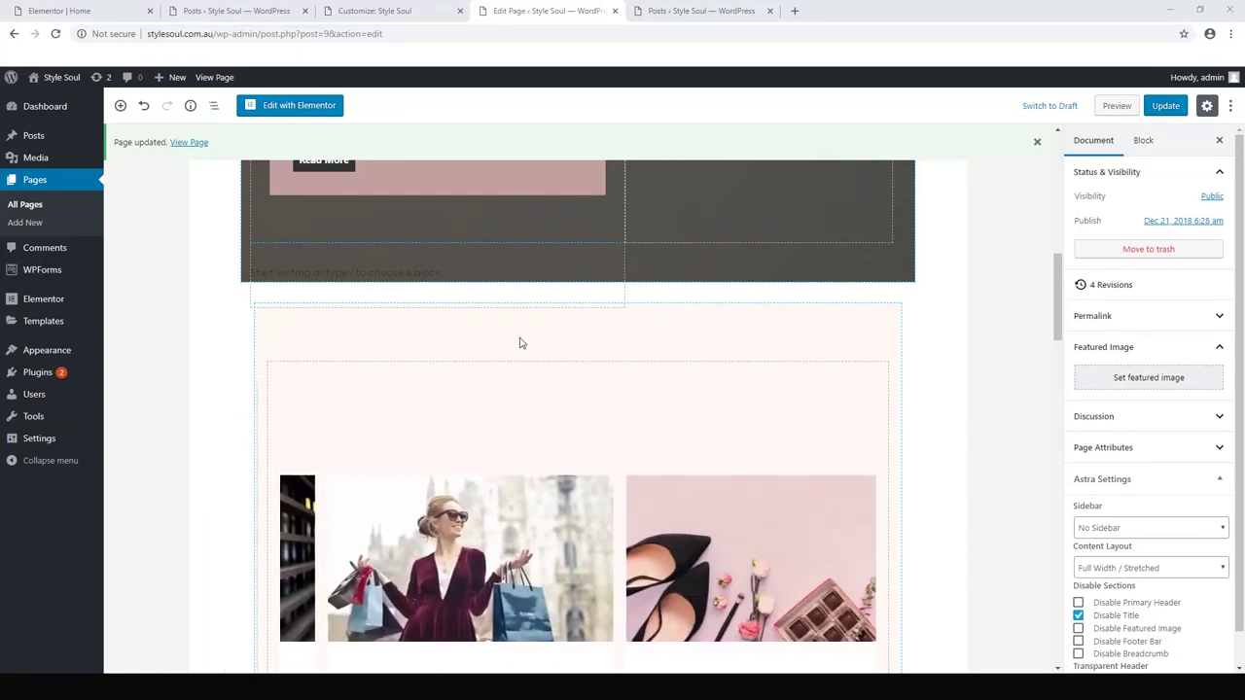
{"action": "left_click", "coordinate": [314, 320]}
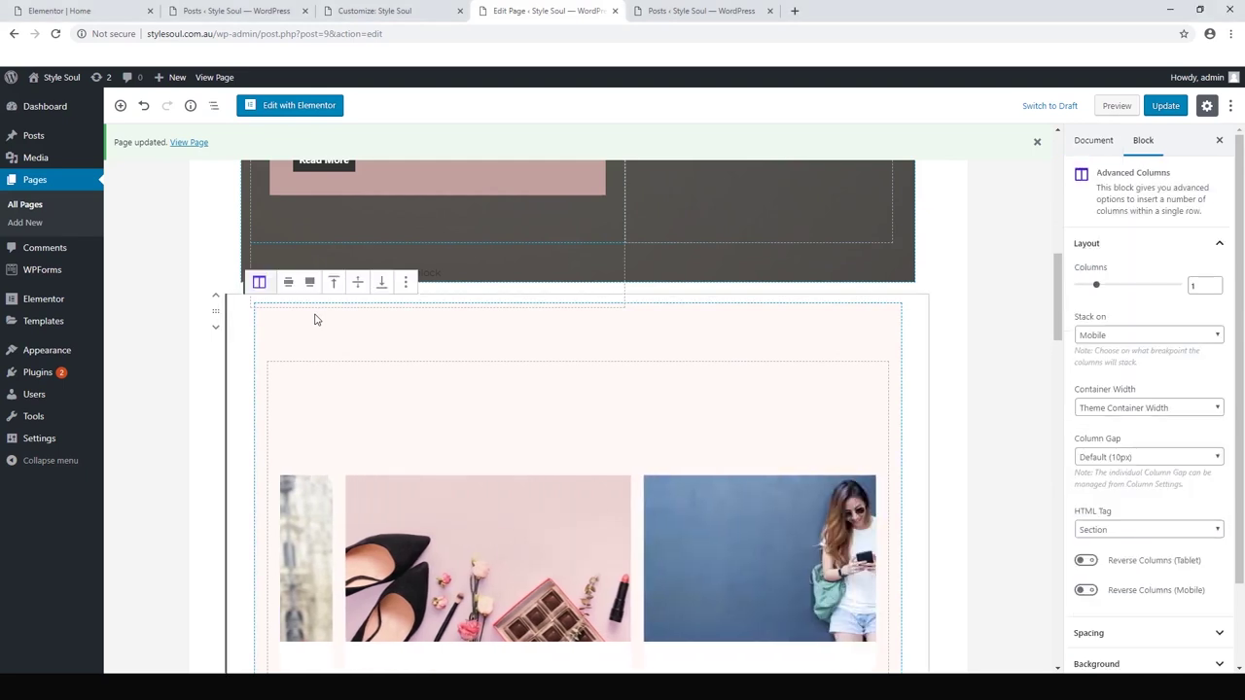
{"action": "left_click", "coordinate": [405, 282]}
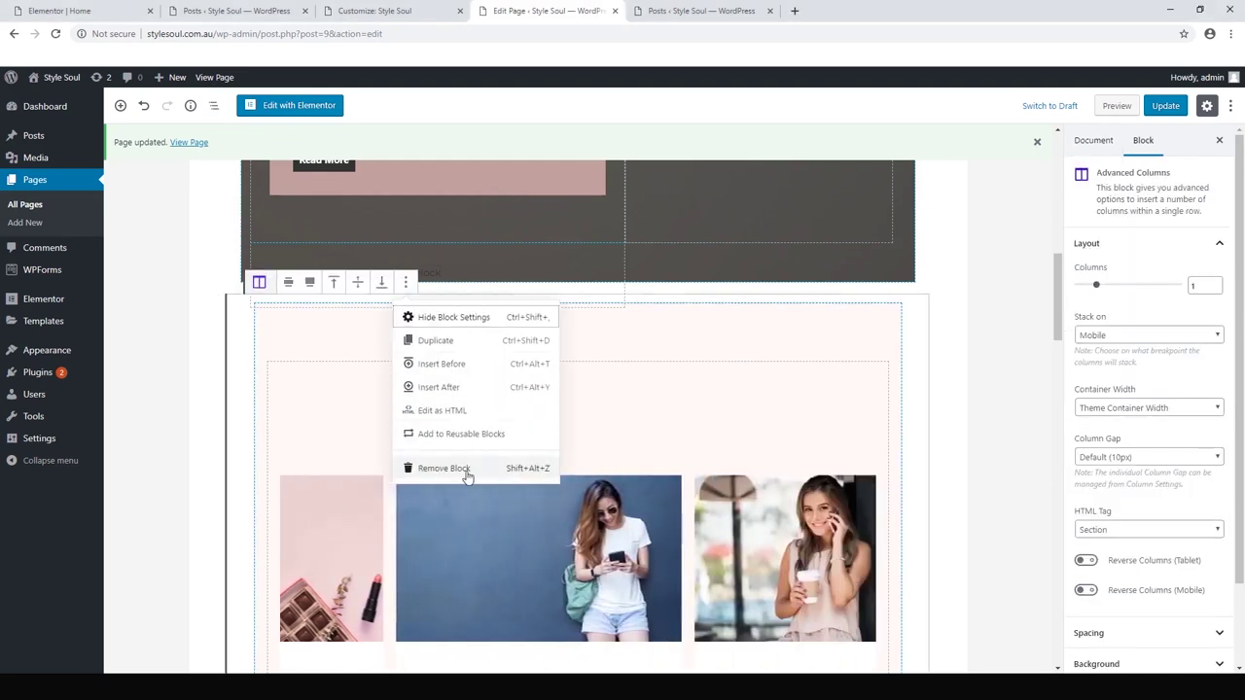
{"action": "left_click", "coordinate": [457, 470]}
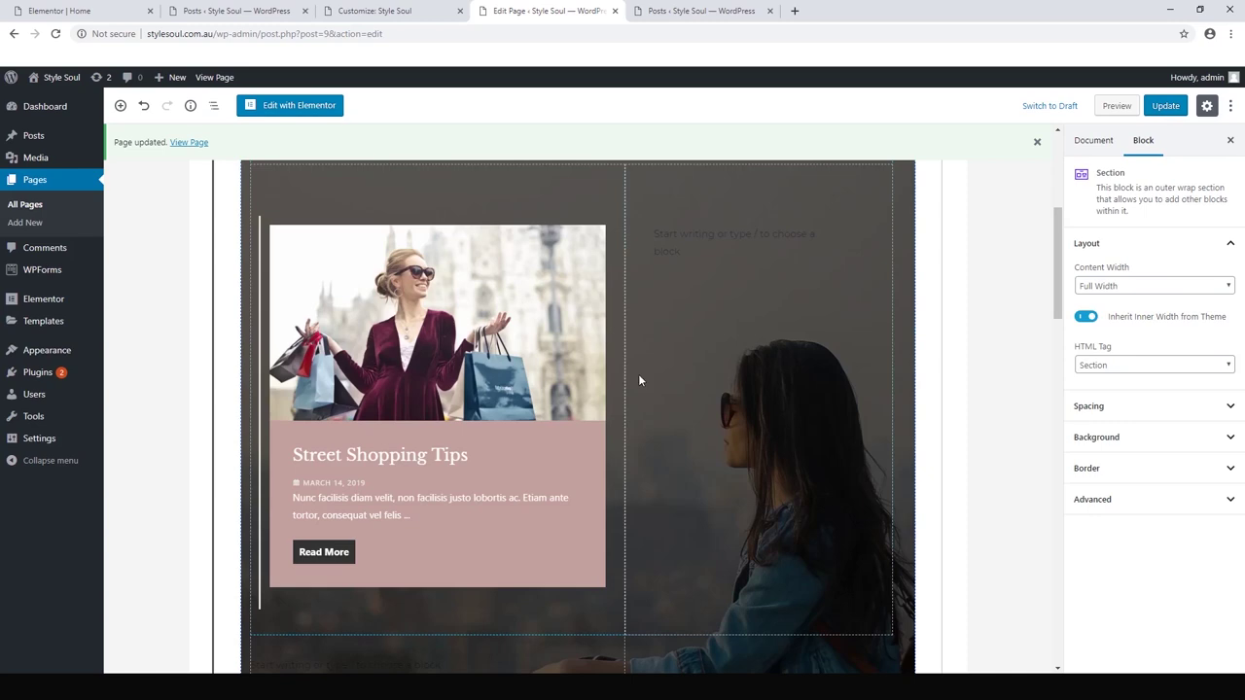
- Change the "Personal Style Stories" heading to "Style Soul Stories" and save the page
{"action": "scroll", "coordinate": [638, 373], "scroll_direction": "up", "scroll_amount": 2}
{"action": "scroll", "coordinate": [548, 344], "scroll_direction": "down", "scroll_amount": 3}
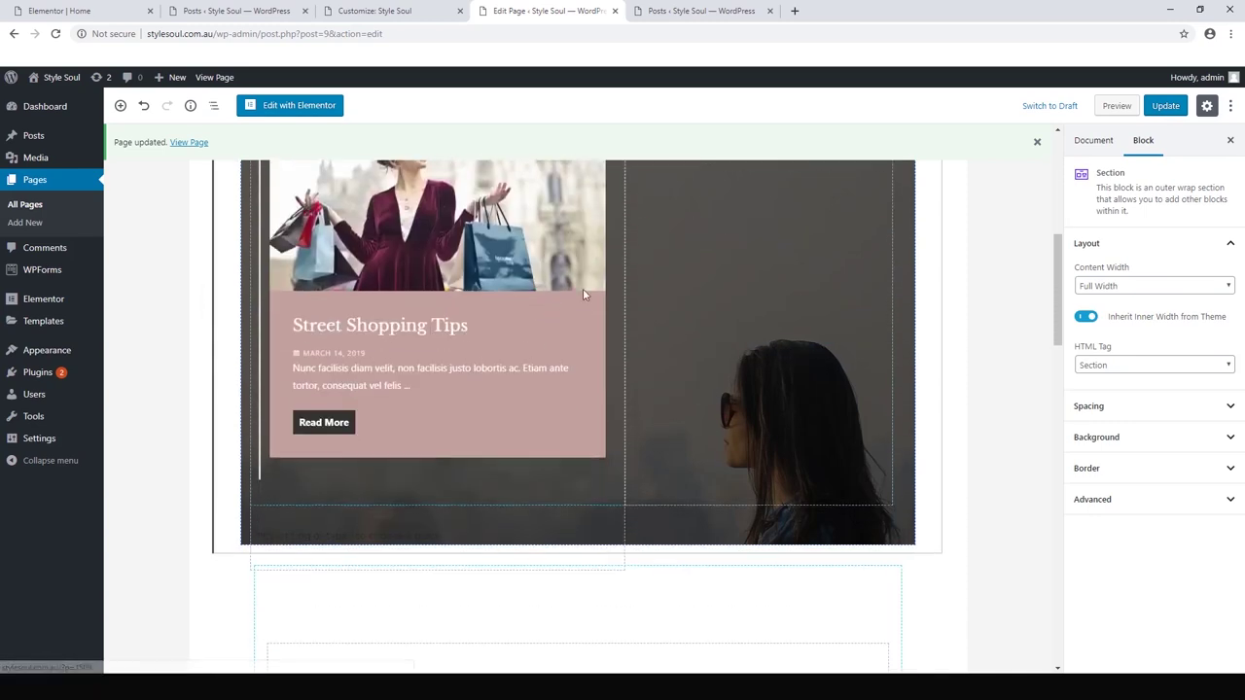
{"action": "scroll", "coordinate": [545, 321], "scroll_direction": "up", "scroll_amount": 1}
{"action": "scroll", "coordinate": [388, 353], "scroll_direction": "down", "scroll_amount": 4}
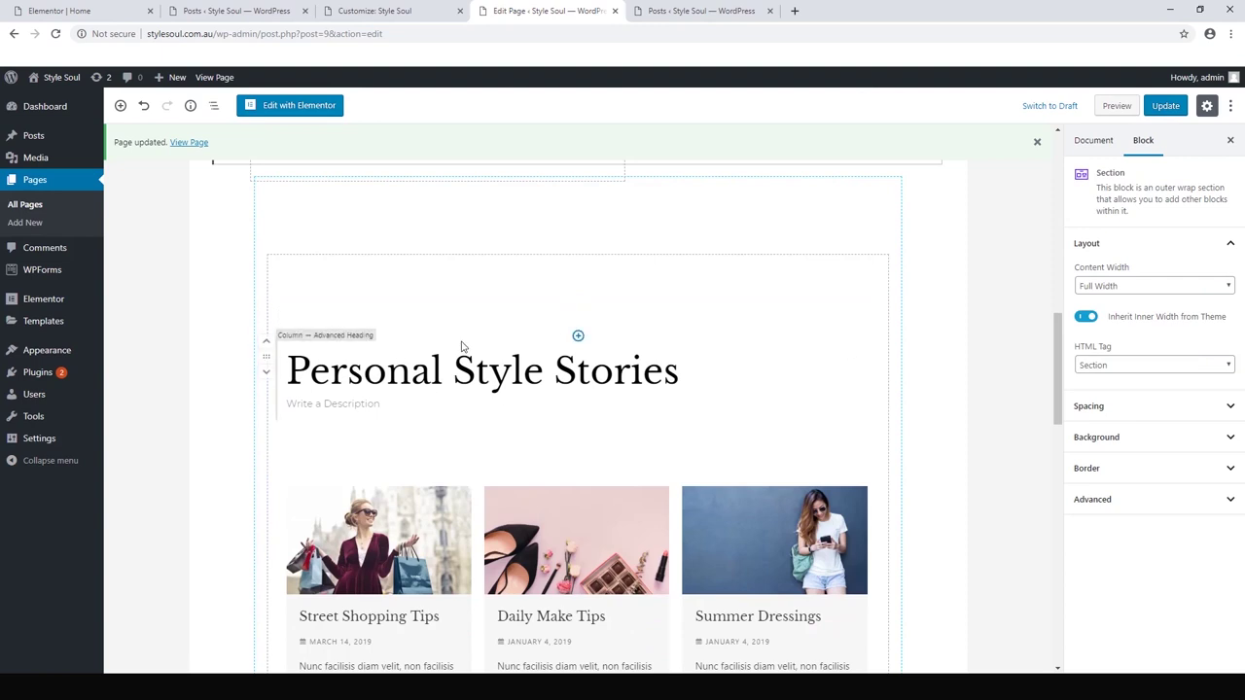
{"action": "scroll", "coordinate": [461, 344], "scroll_direction": "down", "scroll_amount": 1}
{"action": "left_click", "coordinate": [512, 241]}
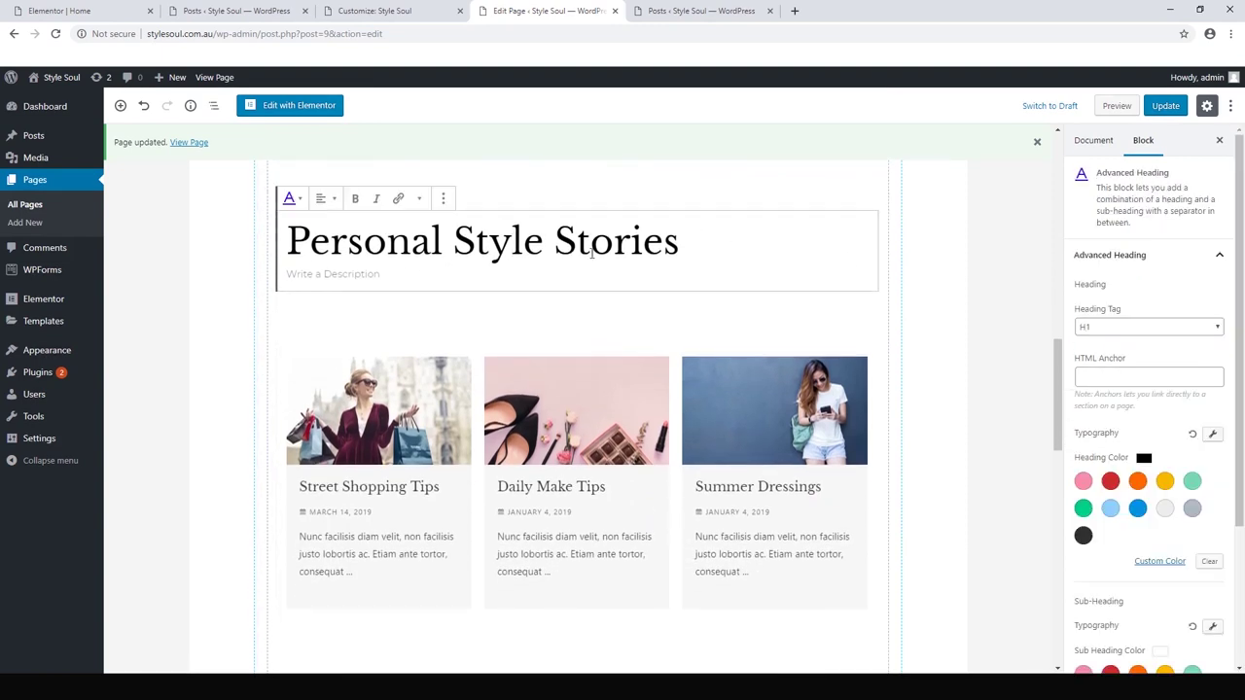
{"action": "key", "text": "Left"}
{"action": "key", "text": "Left"}
{"action": "key", "text": "Left"}
{"action": "key", "text": "Left"}
{"action": "key", "text": "Left"}
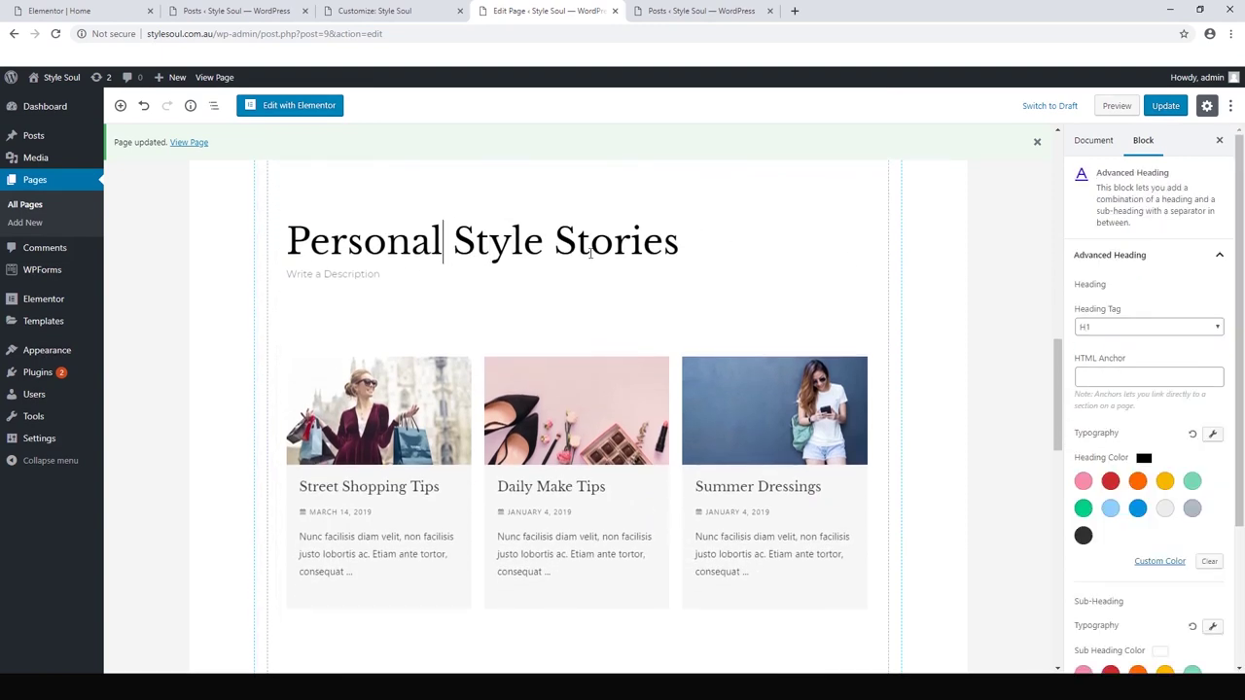
{"action": "key", "text": "BackSpace"}
{"action": "key", "text": "BackSpace"}
{"action": "key", "text": "BackSpace"}
{"action": "key", "text": "BackSpace"}
{"action": "key", "text": "BackSpace"}
{"action": "key", "text": "BackSpace"}
{"action": "key", "text": "BackSpace"}
{"action": "key", "text": "BackSpace"}
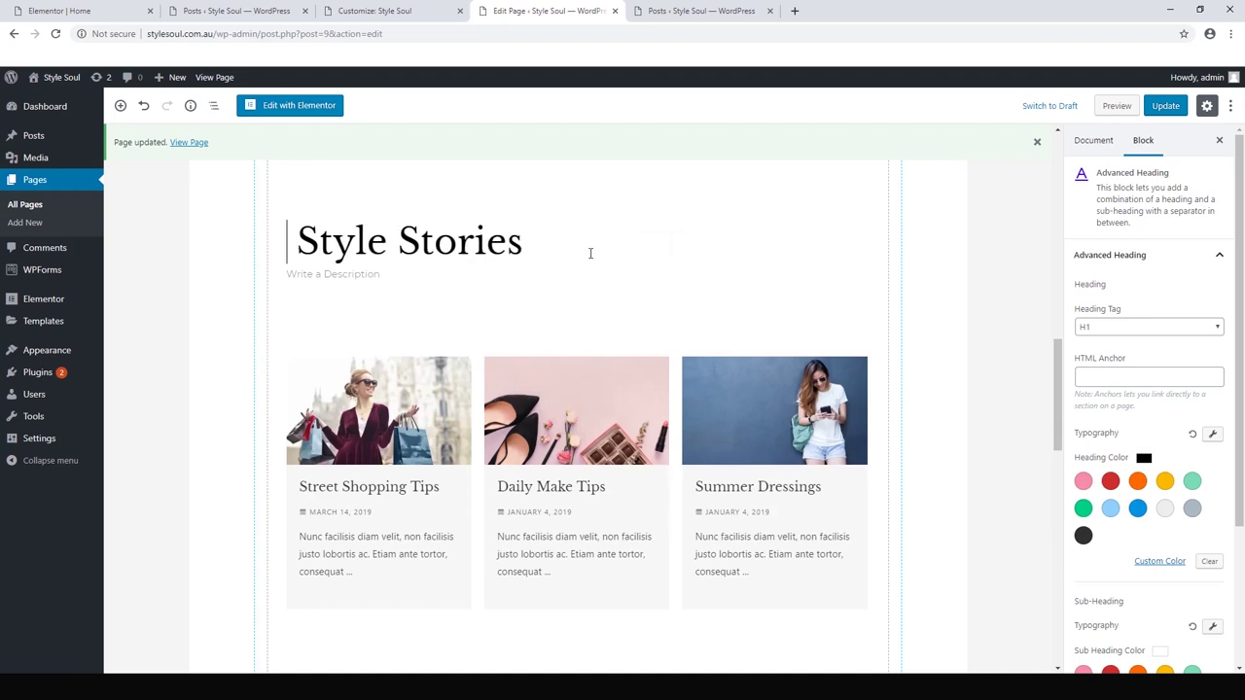
{"action": "key", "text": "Delete"}
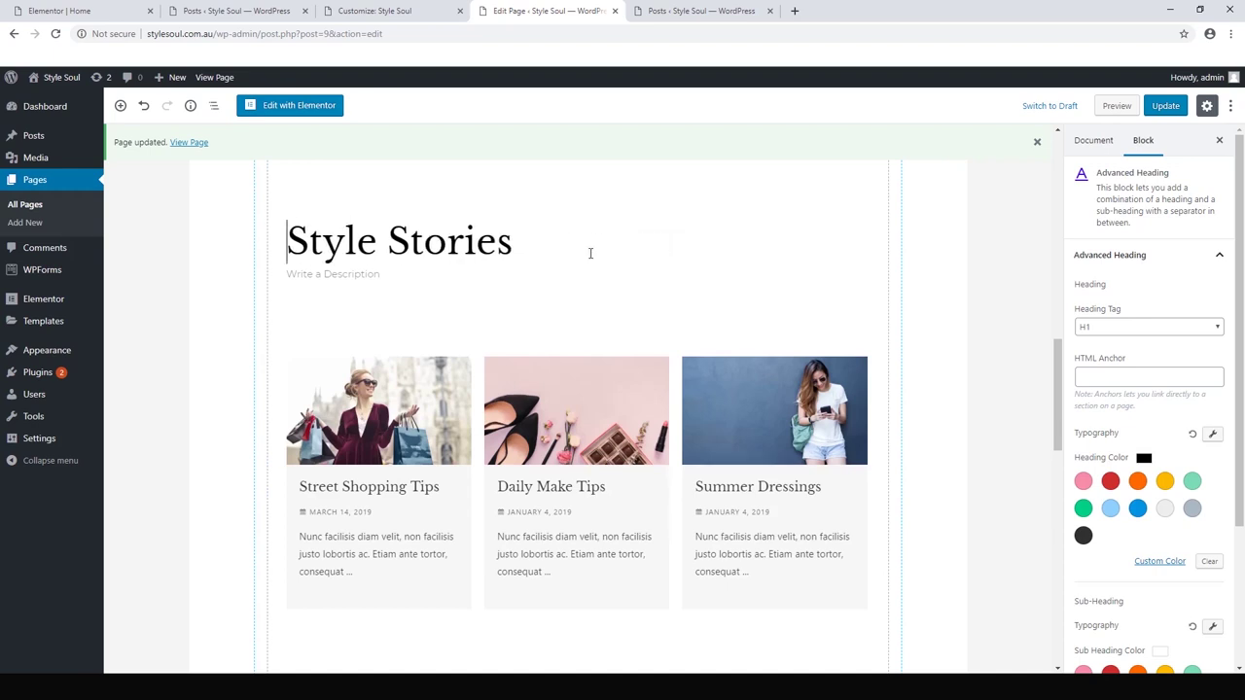
{"action": "key", "text": "Right"}
{"action": "key", "text": "Right"}
{"action": "key", "text": "Right"}
{"action": "key", "text": "Right"}
{"action": "key", "text": "Right"}
{"action": "key", "text": "Right"}
{"action": "type", "text": "Soul"}
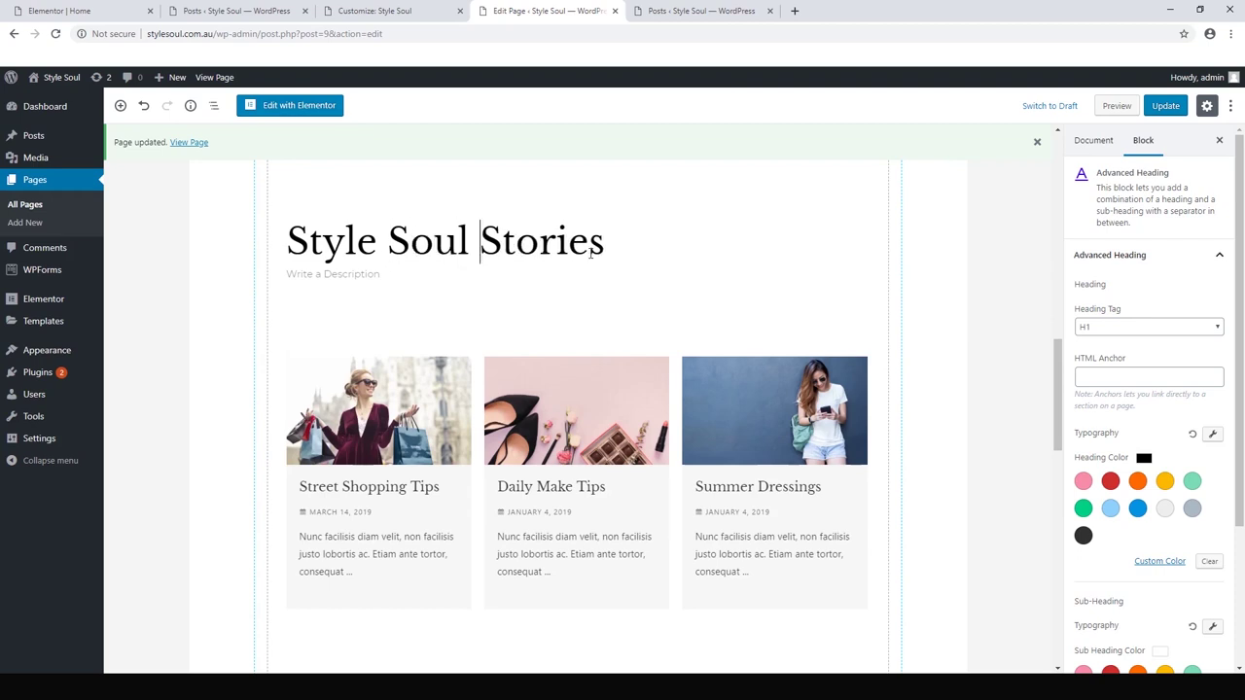
{"action": "key", "text": "ctrl+s"}
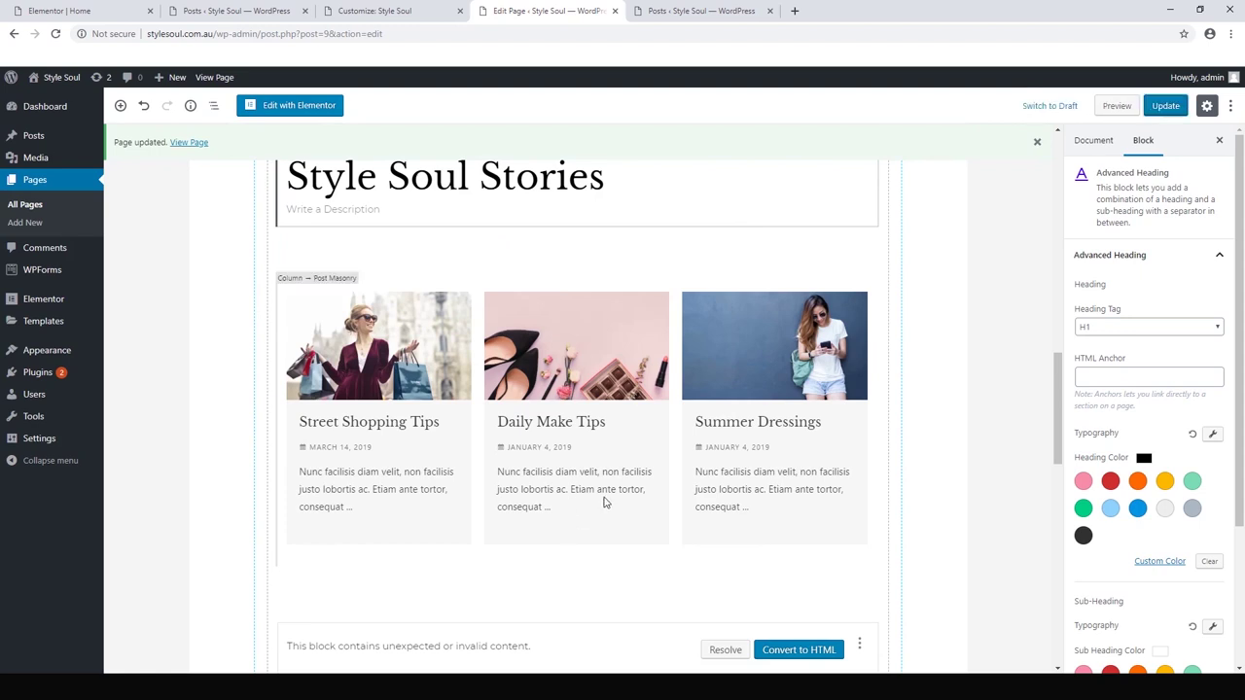
- Set the number of items to 100 for the post masonry block under the "Style Soul Stories" heading
{"action": "left_click", "coordinate": [615, 510]}
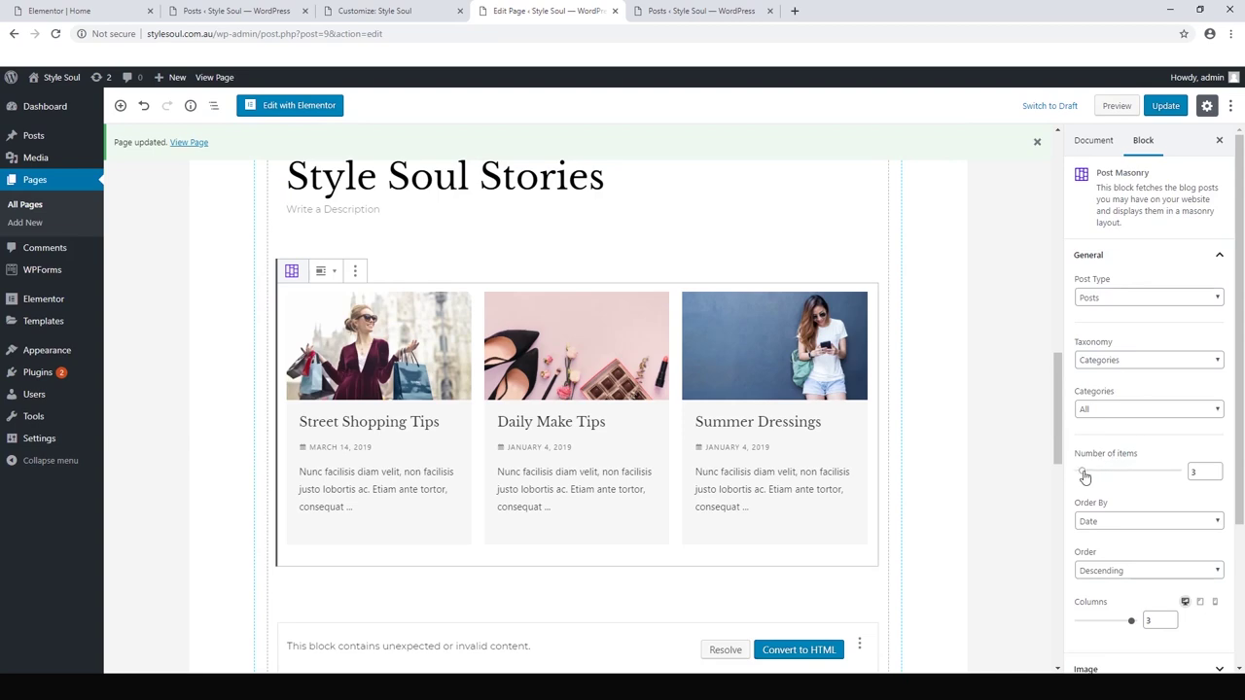
{"action": "left_click_drag", "start_coordinate": [1083, 472], "coordinate": [1117, 478]}
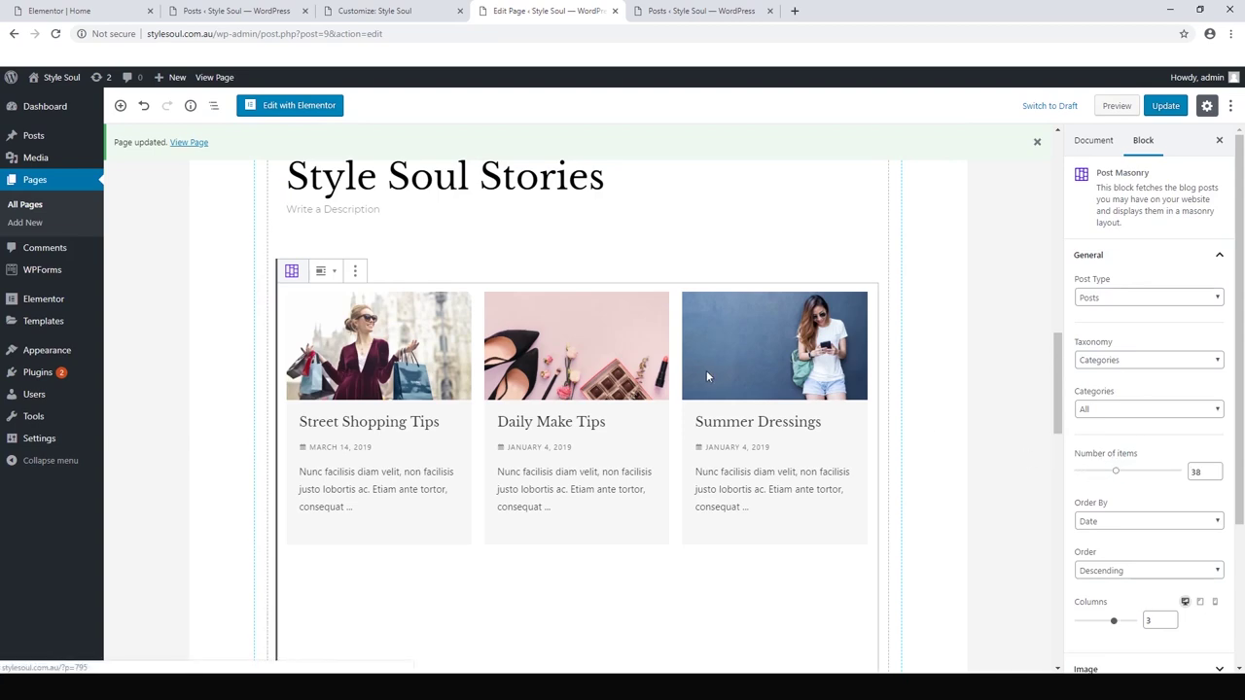
{"action": "scroll", "coordinate": [706, 371], "scroll_direction": "down", "scroll_amount": 1}
{"action": "scroll", "coordinate": [658, 406], "scroll_direction": "down", "scroll_amount": 2}
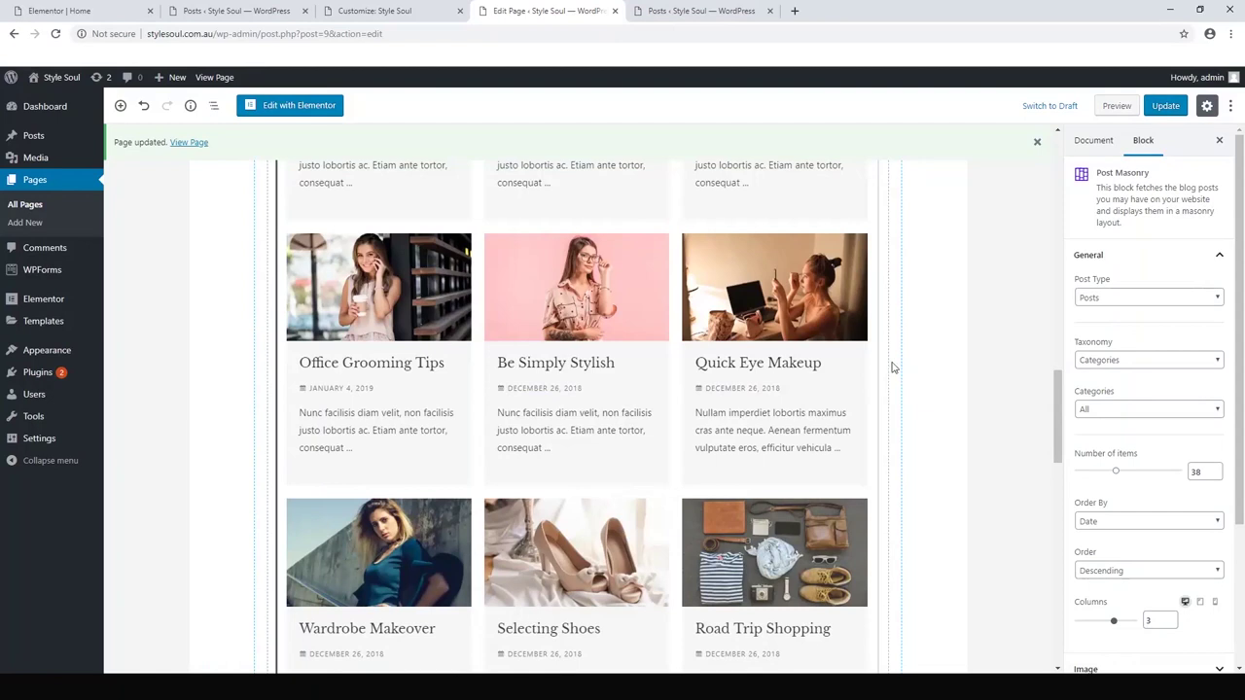
{"action": "left_click_drag", "start_coordinate": [1115, 472], "coordinate": [1162, 468]}
{"action": "scroll", "coordinate": [696, 418], "scroll_direction": "down", "scroll_amount": 2}
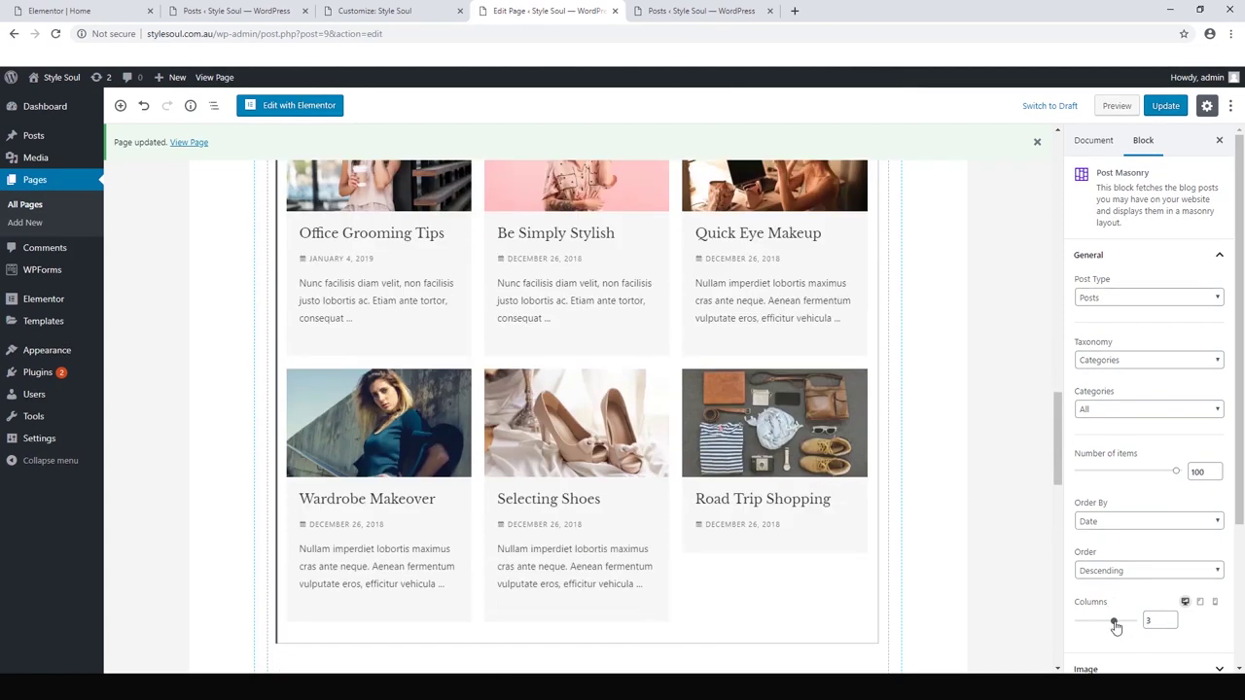
- Try two columns and one column for the post masonry block, and return it to 3
{"action": "left_click_drag", "start_coordinate": [1115, 625], "coordinate": [1099, 625]}
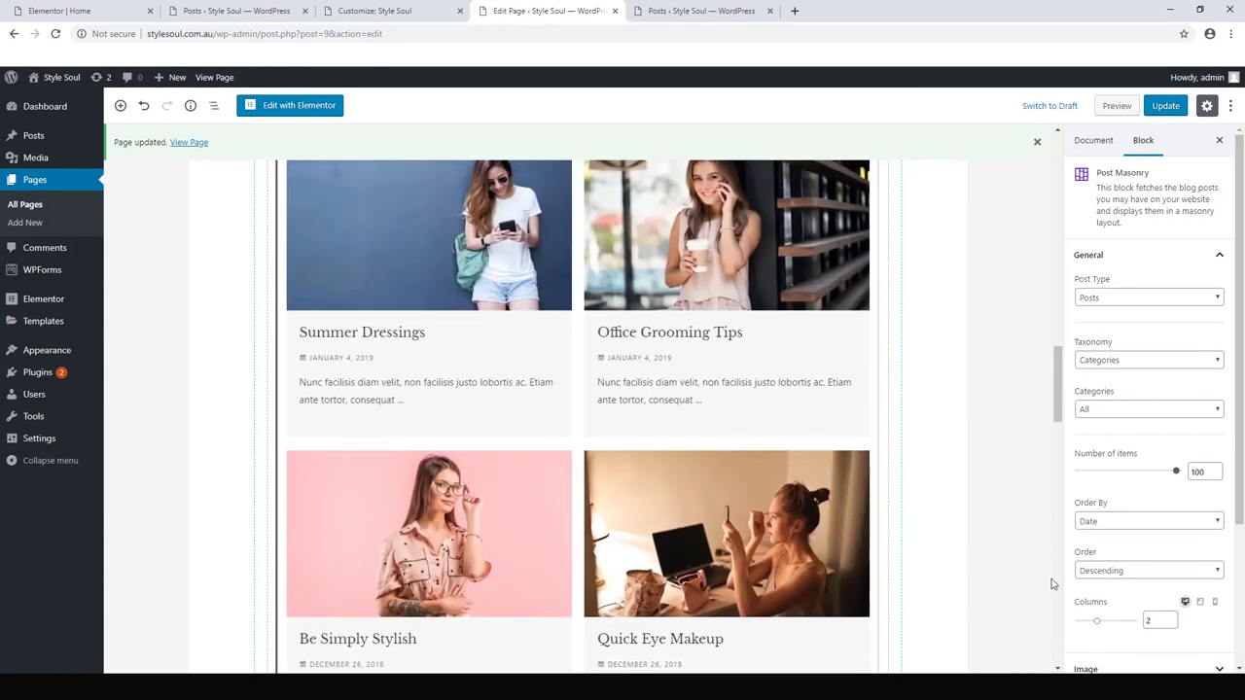
{"action": "left_click_drag", "start_coordinate": [1100, 625], "coordinate": [1080, 624]}
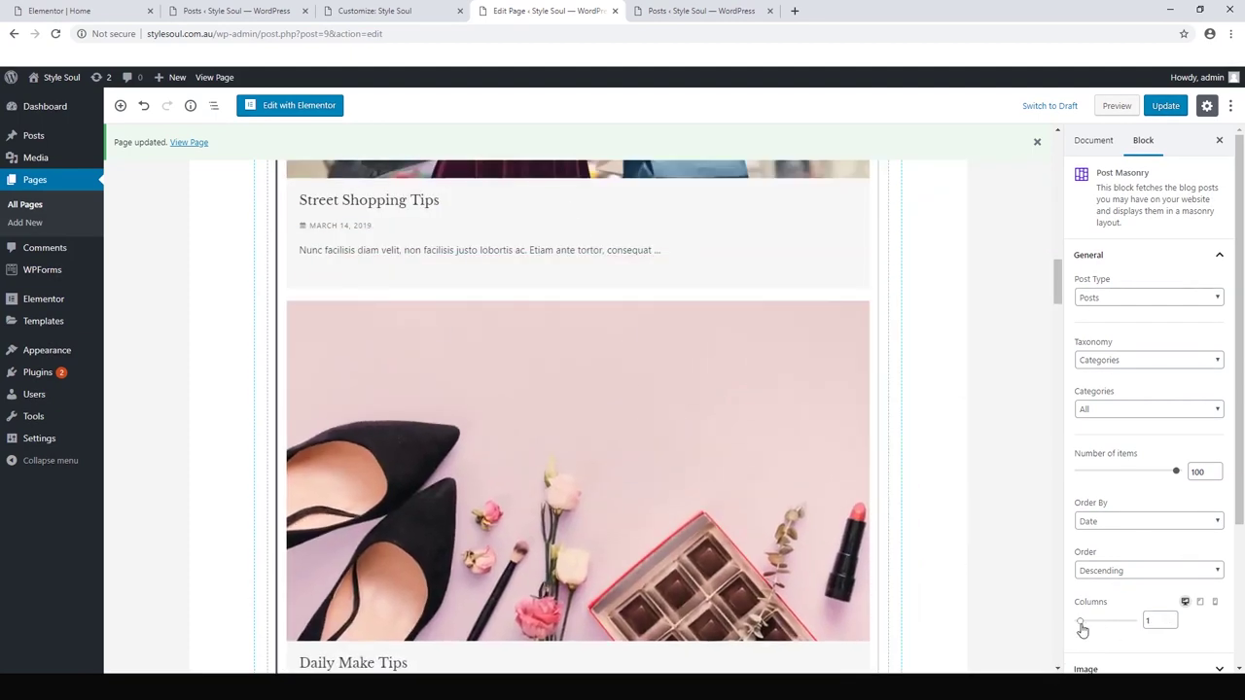
{"action": "left_click_drag", "start_coordinate": [1082, 625], "coordinate": [1111, 628]}
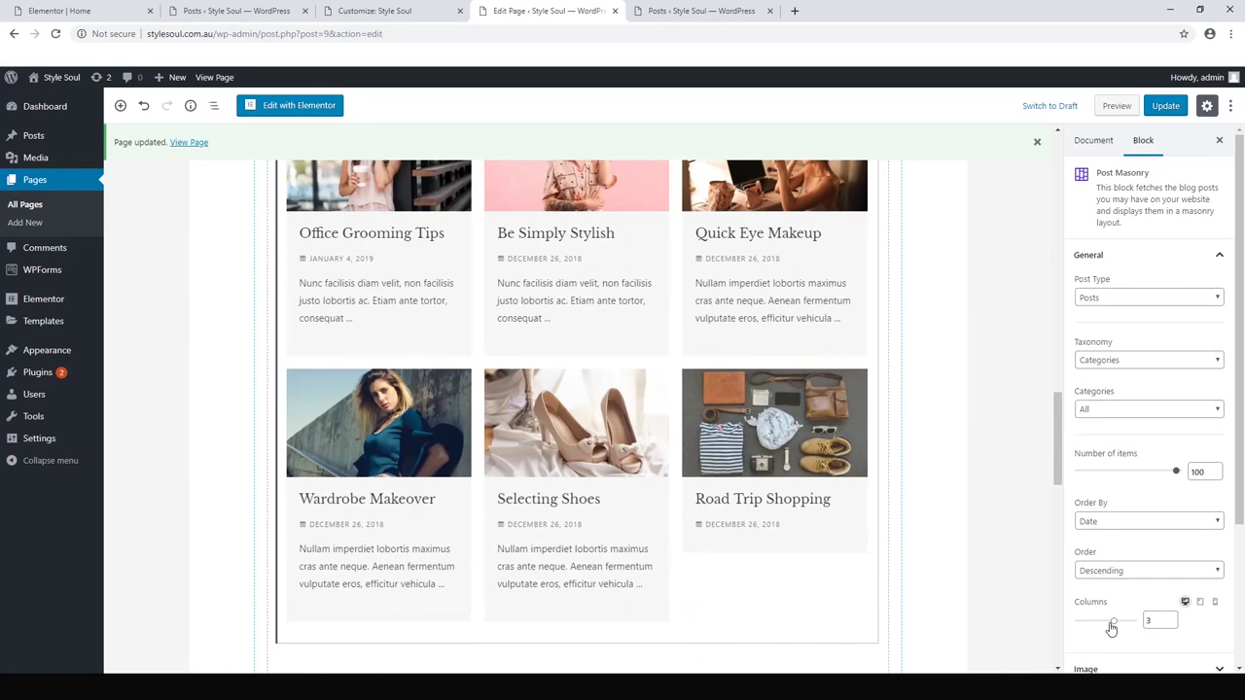
- Update the page and remove the "Consultations are free!" contact section below the posts
{"action": "scroll", "coordinate": [739, 356], "scroll_direction": "down", "scroll_amount": 3}
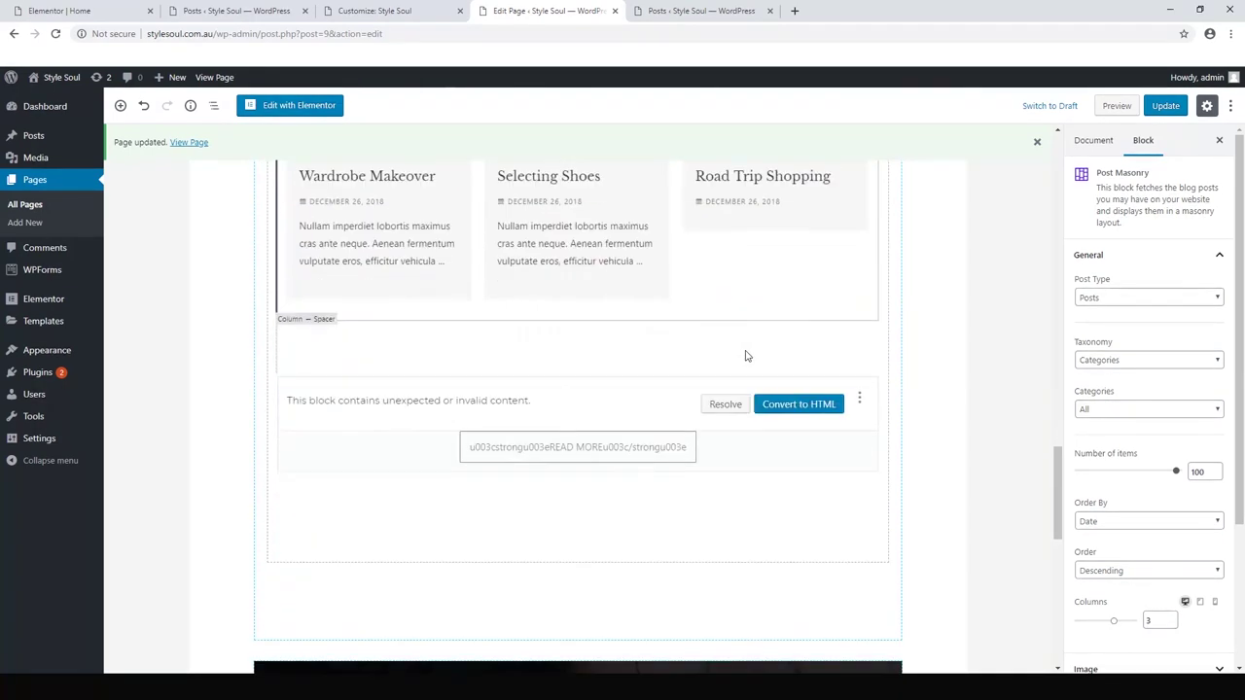
{"action": "left_click", "coordinate": [1165, 106]}
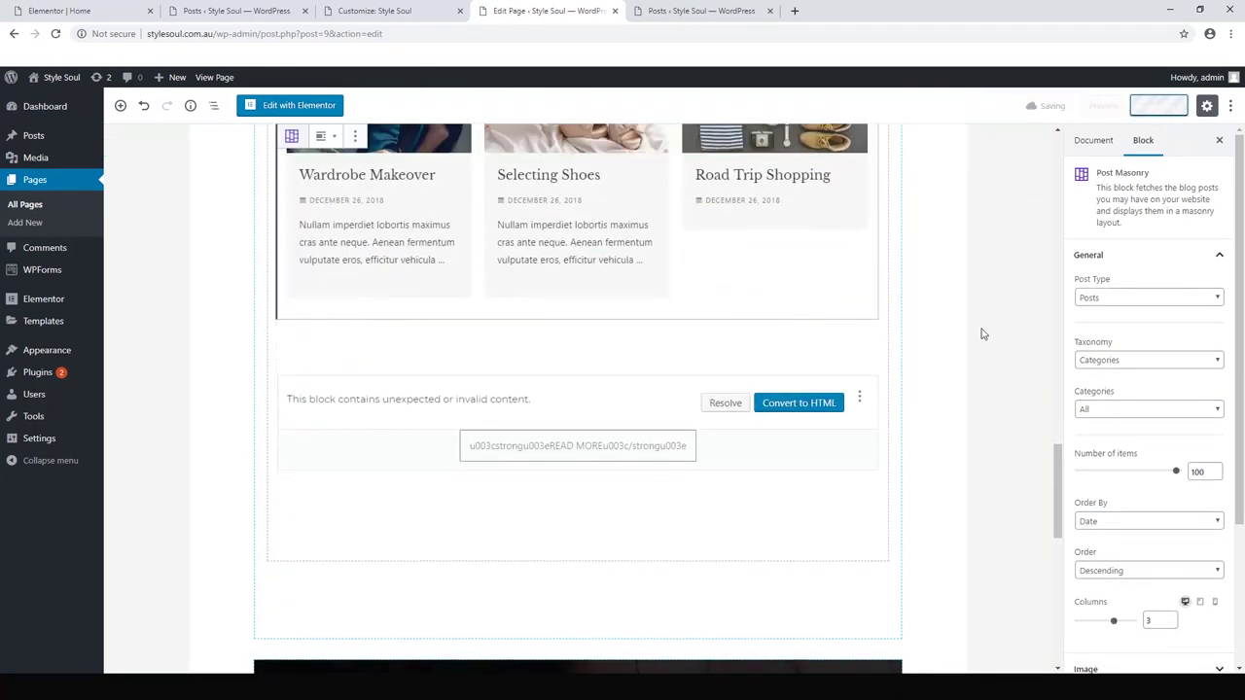
{"action": "scroll", "coordinate": [982, 333], "scroll_direction": "down", "scroll_amount": 3}
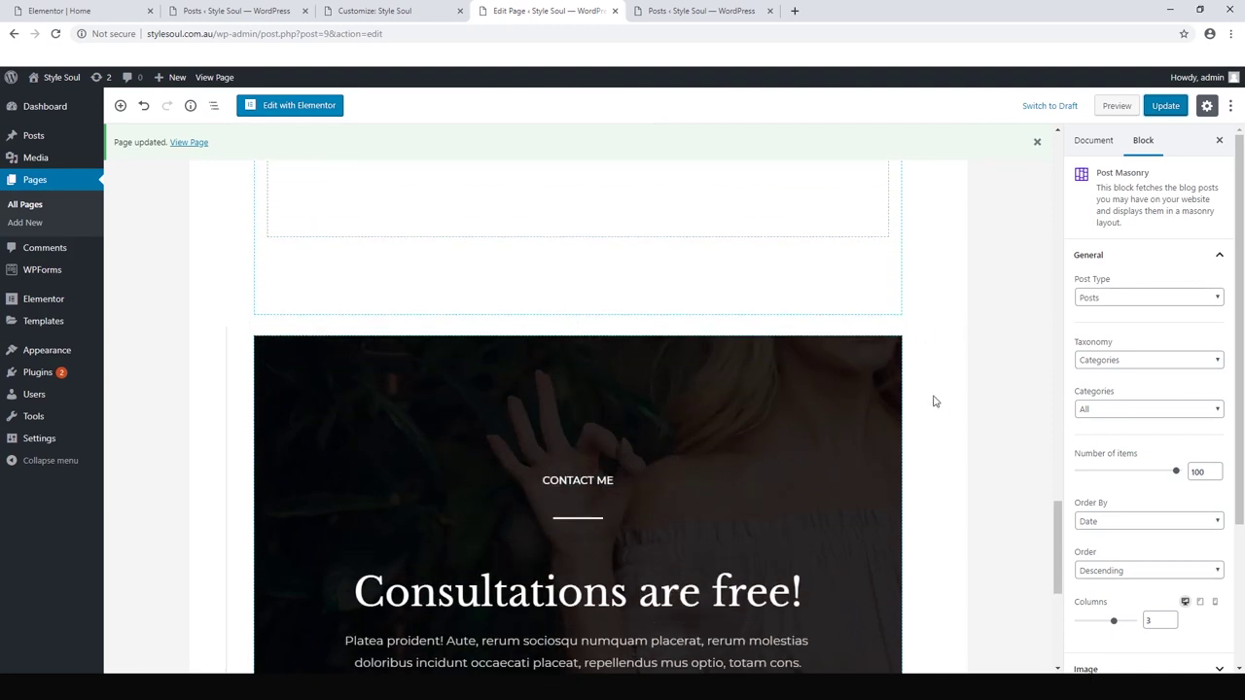
{"action": "left_click", "coordinate": [738, 348]}
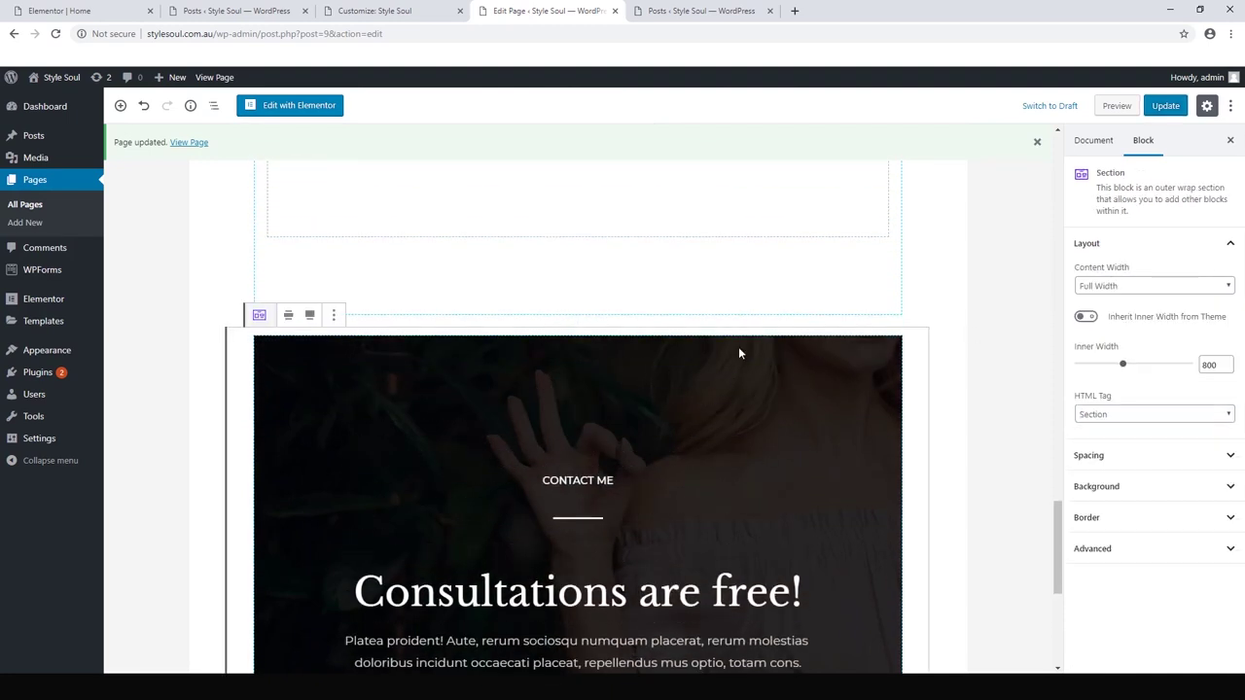
{"action": "left_click", "coordinate": [333, 317]}
{"action": "left_click", "coordinate": [361, 503]}
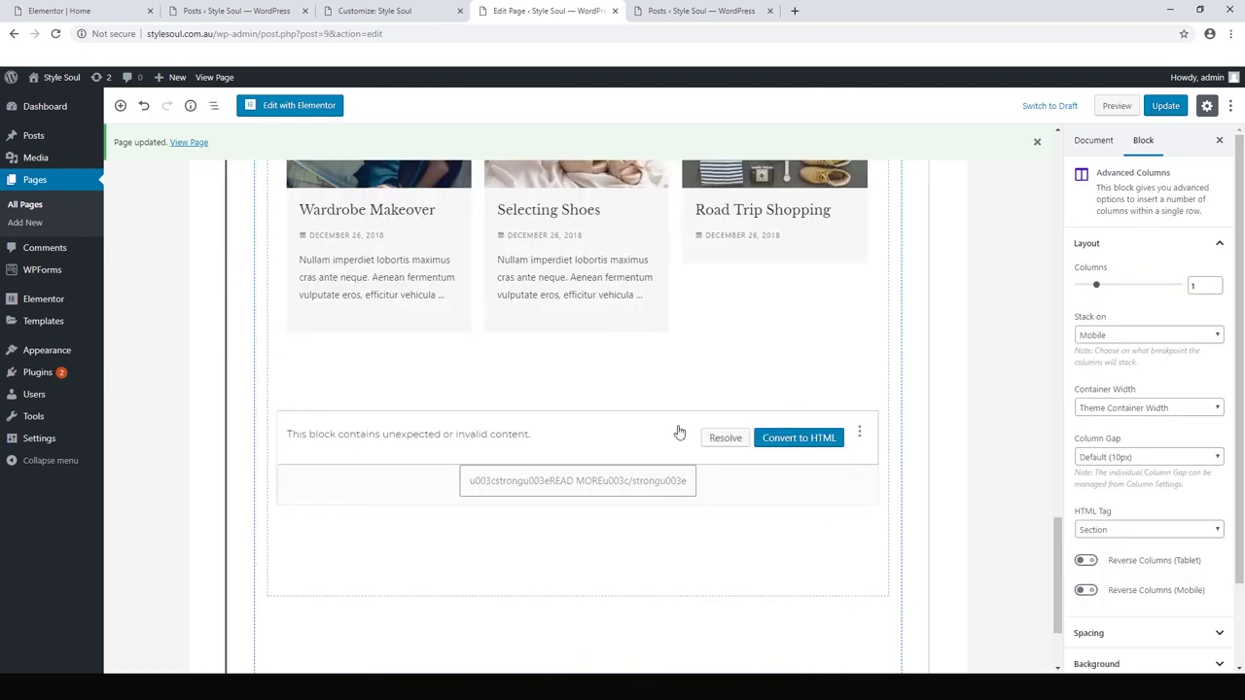
- Remove the invalid "READ MORE" Multi Buttons block and the spacer above it from below the post masonry block
{"action": "left_click", "coordinate": [859, 434]}
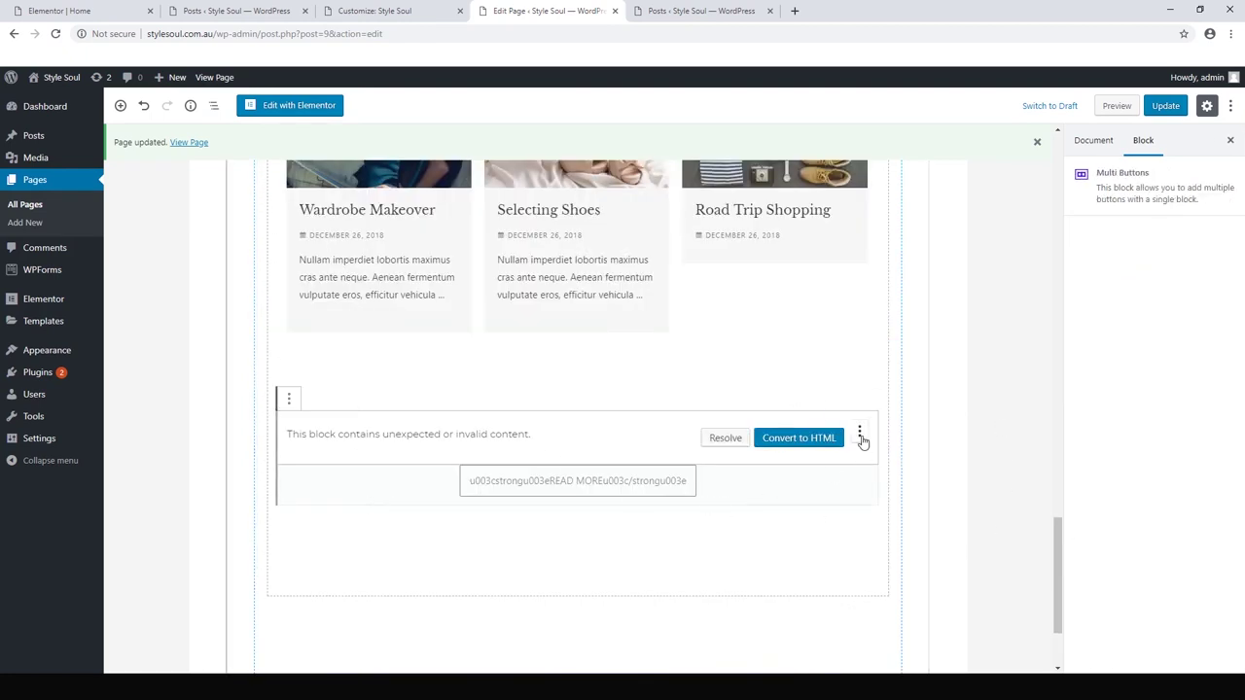
{"action": "left_click", "coordinate": [912, 422]}
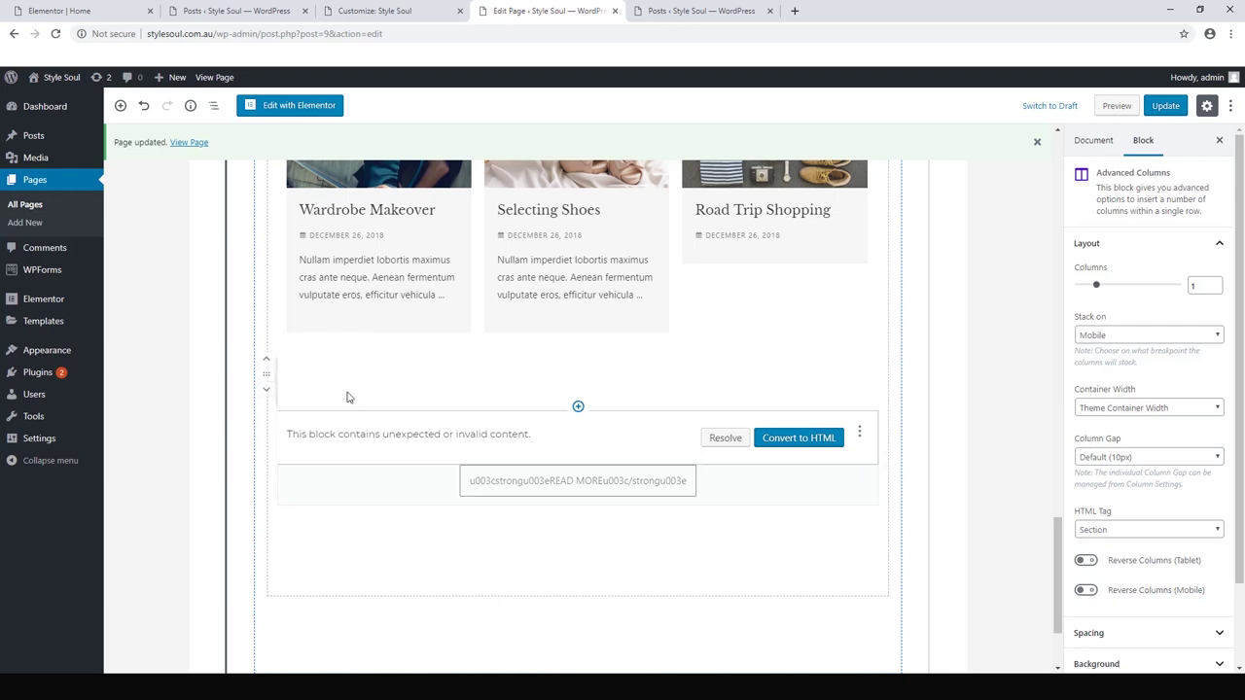
{"action": "left_click", "coordinate": [352, 428]}
{"action": "left_click", "coordinate": [289, 400]}
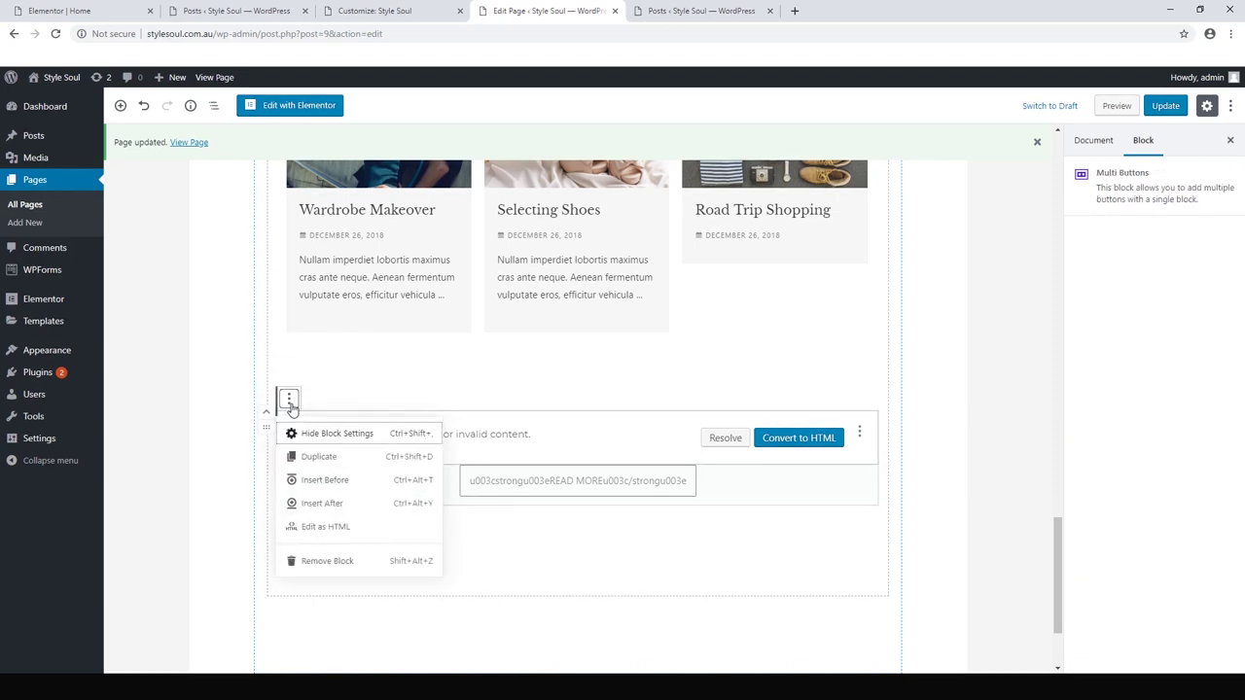
{"action": "left_click", "coordinate": [327, 561]}
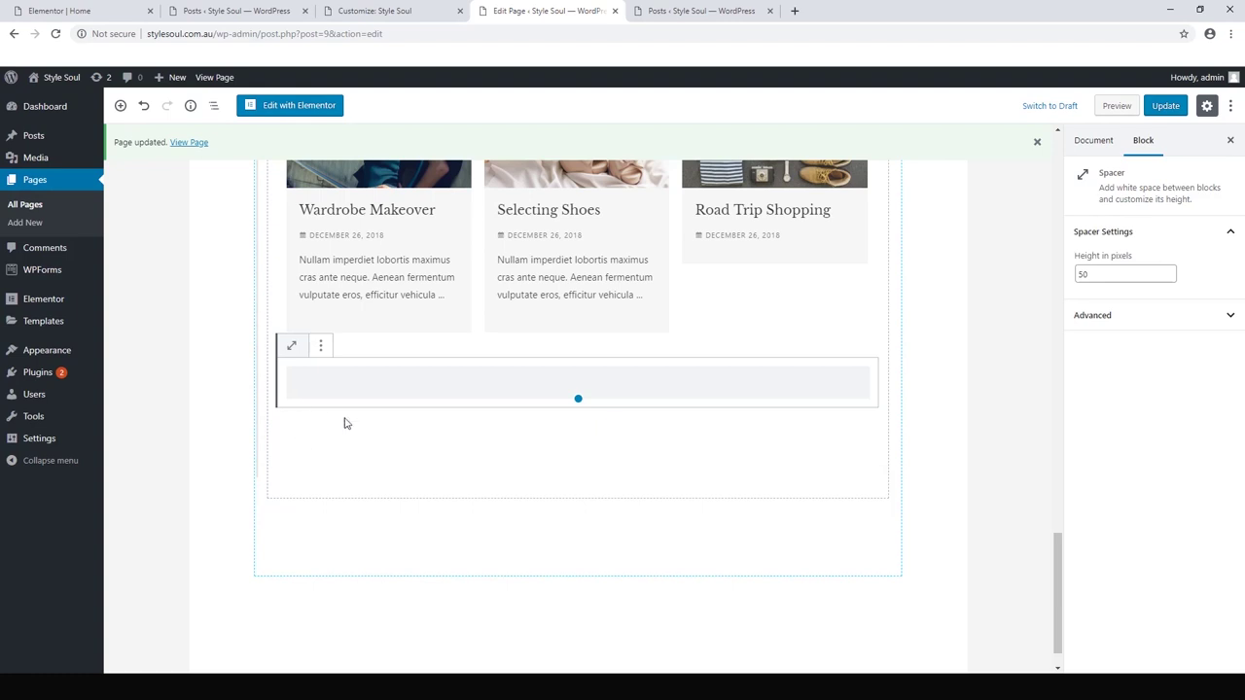
{"action": "left_click", "coordinate": [321, 346]}
{"action": "left_click", "coordinate": [341, 533]}
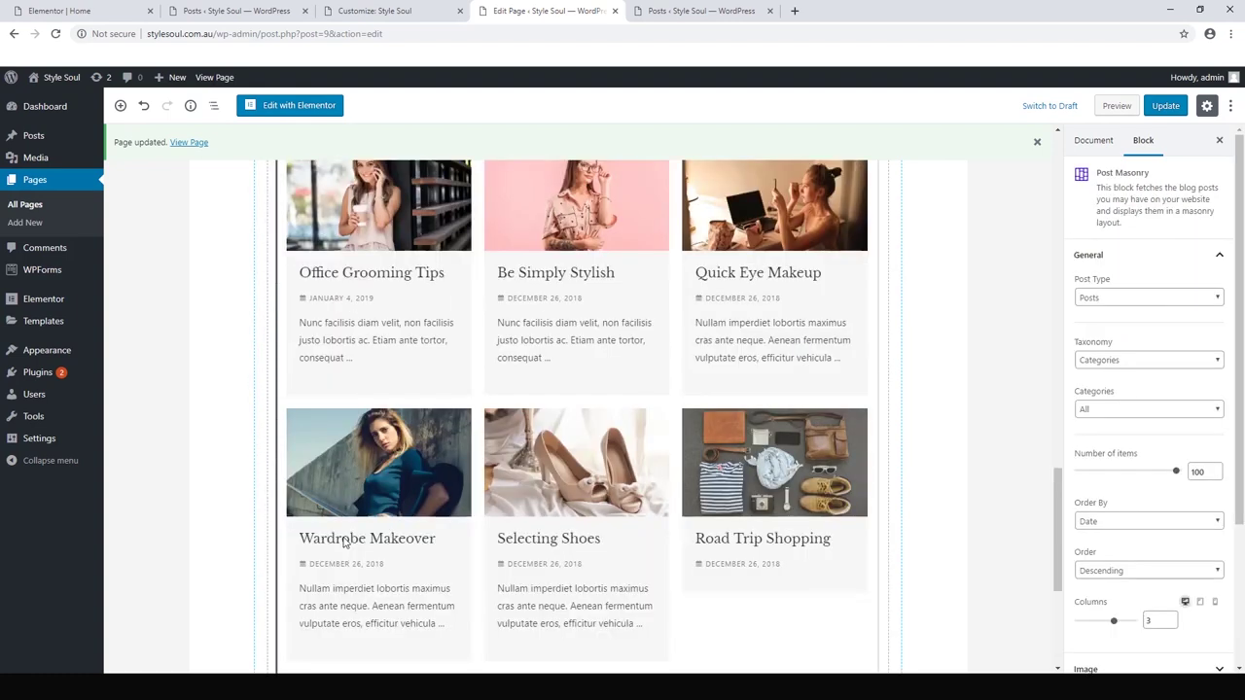
- Update the Blog page and switch to the list of posts
{"action": "scroll", "coordinate": [575, 465], "scroll_direction": "down", "scroll_amount": 3}
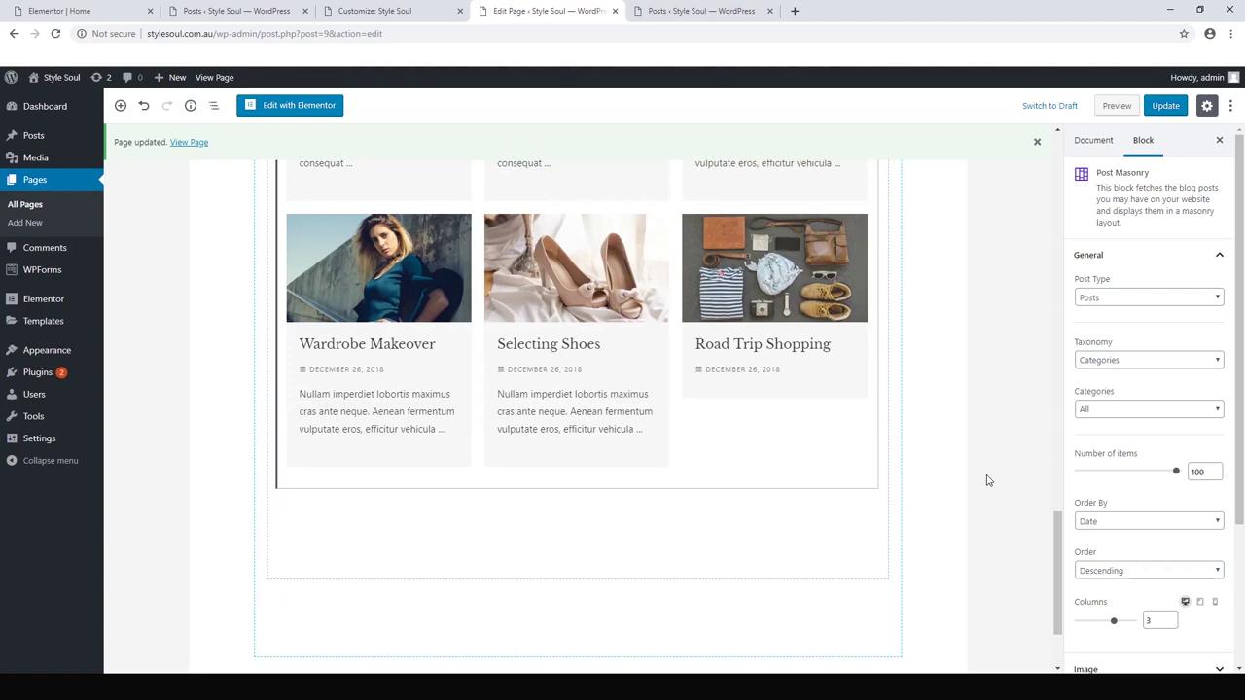
{"action": "scroll", "coordinate": [959, 473], "scroll_direction": "up", "scroll_amount": 10}
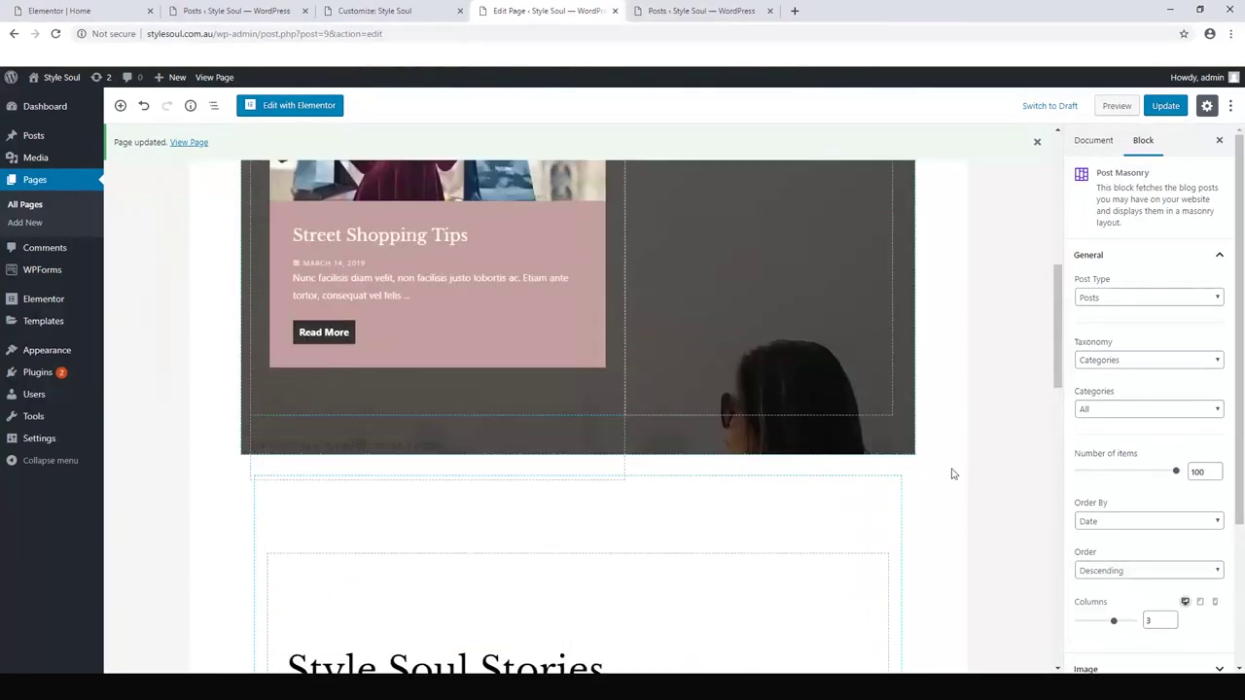
{"action": "scroll", "coordinate": [953, 473], "scroll_direction": "down", "scroll_amount": 1}
{"action": "scroll", "coordinate": [953, 464], "scroll_direction": "down", "scroll_amount": 4}
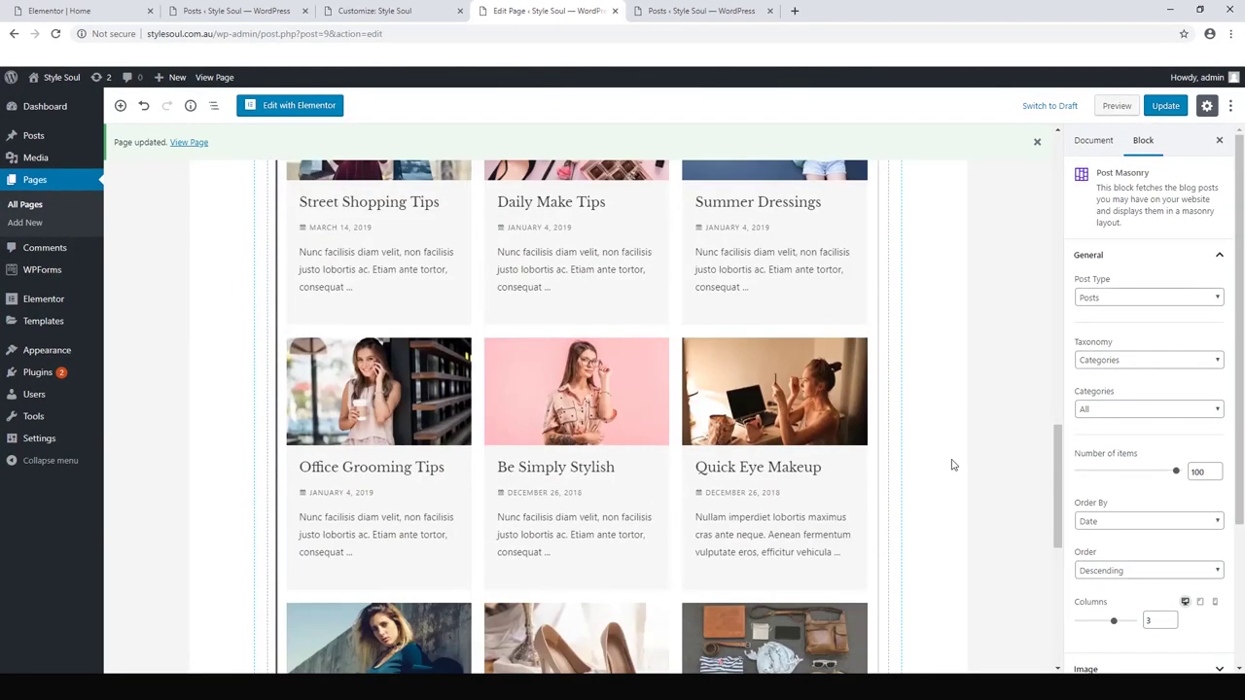
{"action": "scroll", "coordinate": [939, 467], "scroll_direction": "up", "scroll_amount": 8}
{"action": "scroll", "coordinate": [721, 421], "scroll_direction": "up", "scroll_amount": 4}
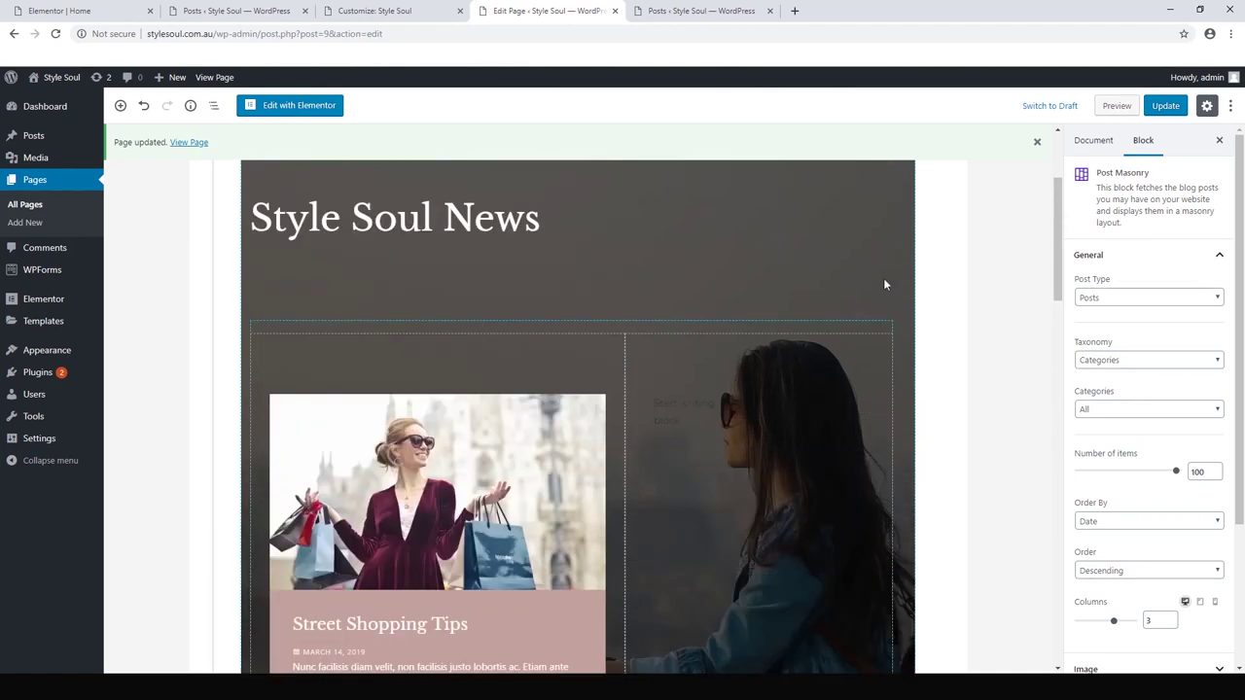
{"action": "left_click", "coordinate": [1170, 114]}
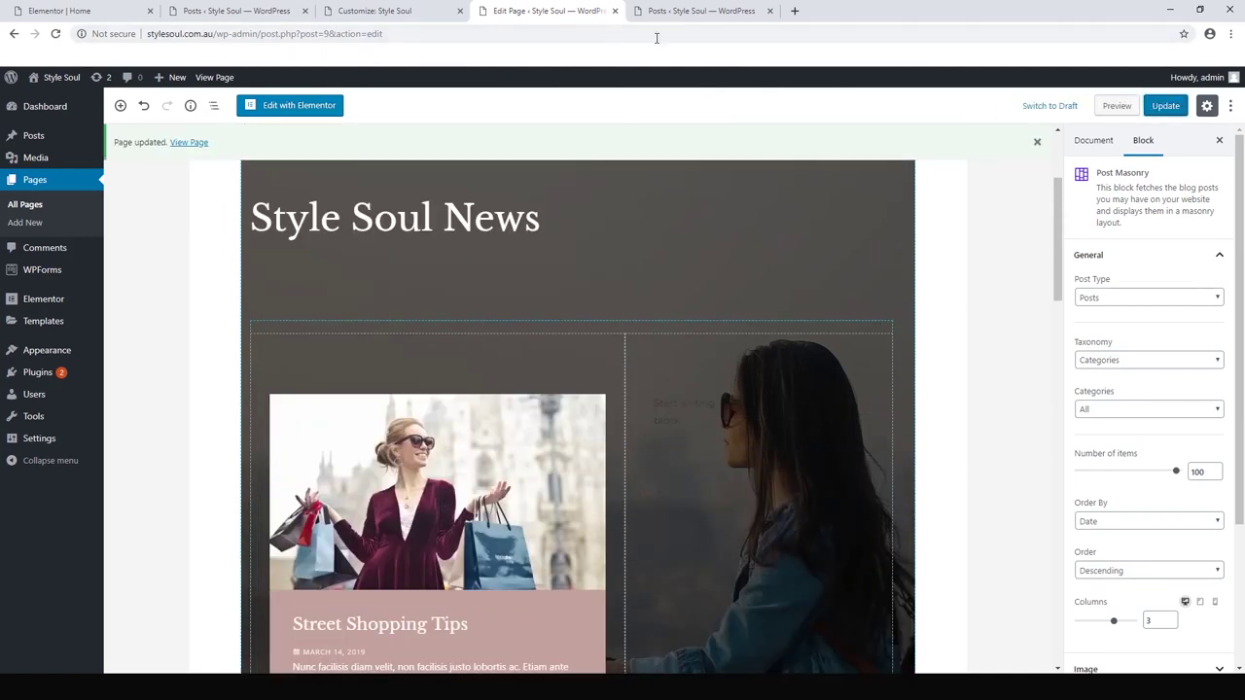
{"action": "left_click", "coordinate": [695, 10]}
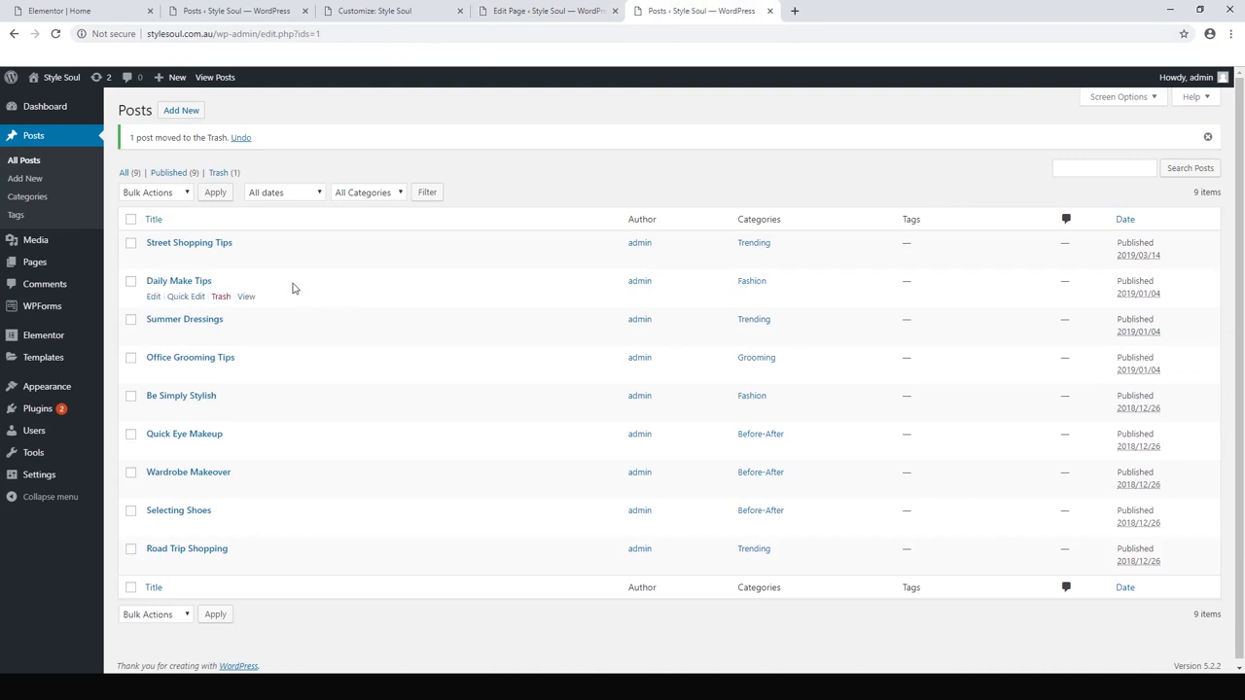
- View the Street Shopping Tips post on the live site, check the Blog page, and open the post from its featured card
{"action": "right_click", "coordinate": [246, 257]}
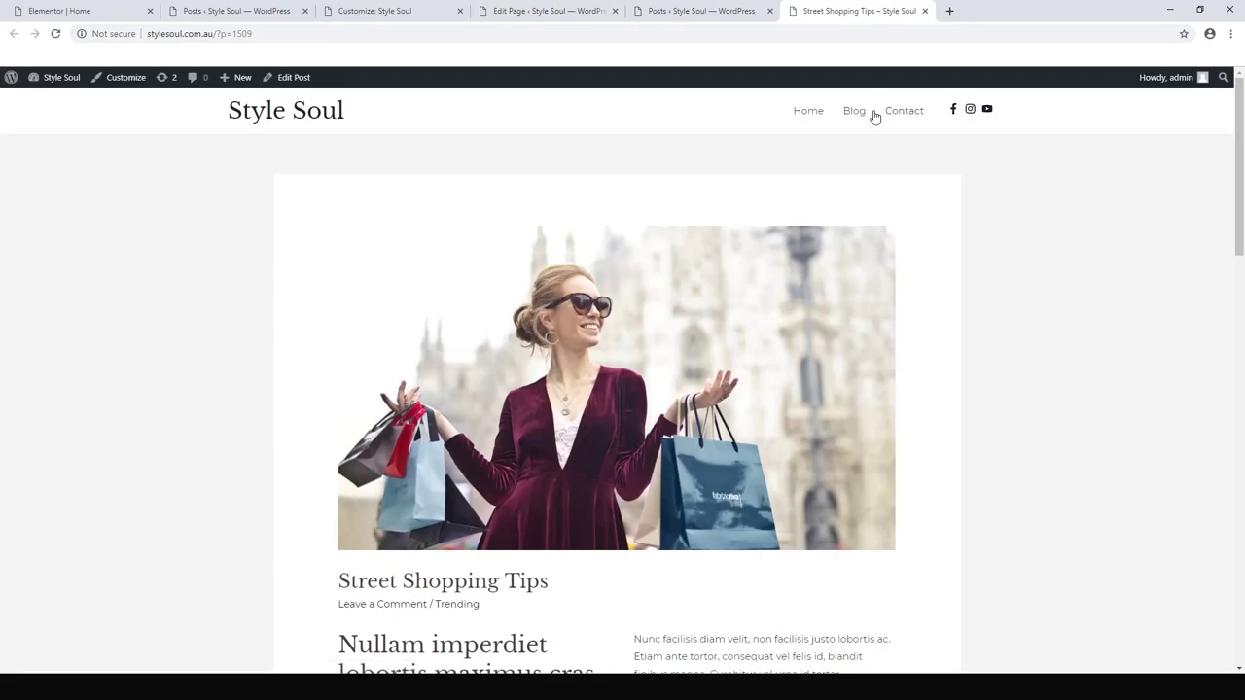
{"action": "left_click", "coordinate": [856, 111]}
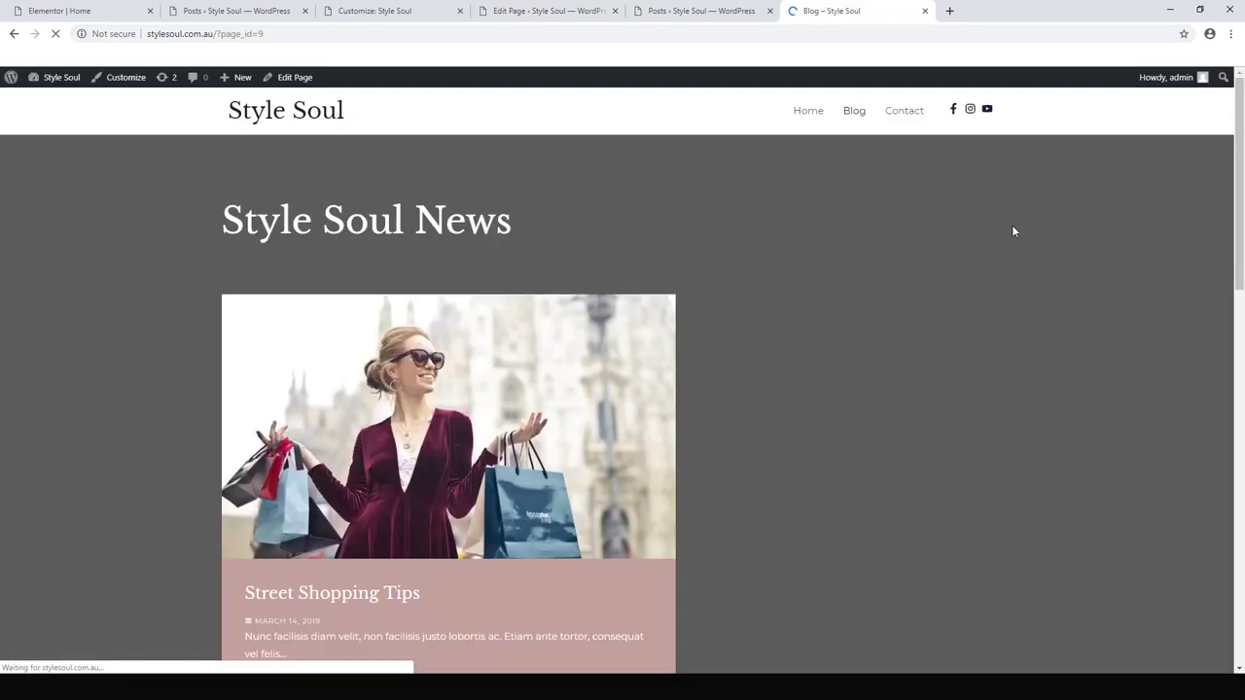
{"action": "scroll", "coordinate": [1008, 233], "scroll_direction": "down", "scroll_amount": 2}
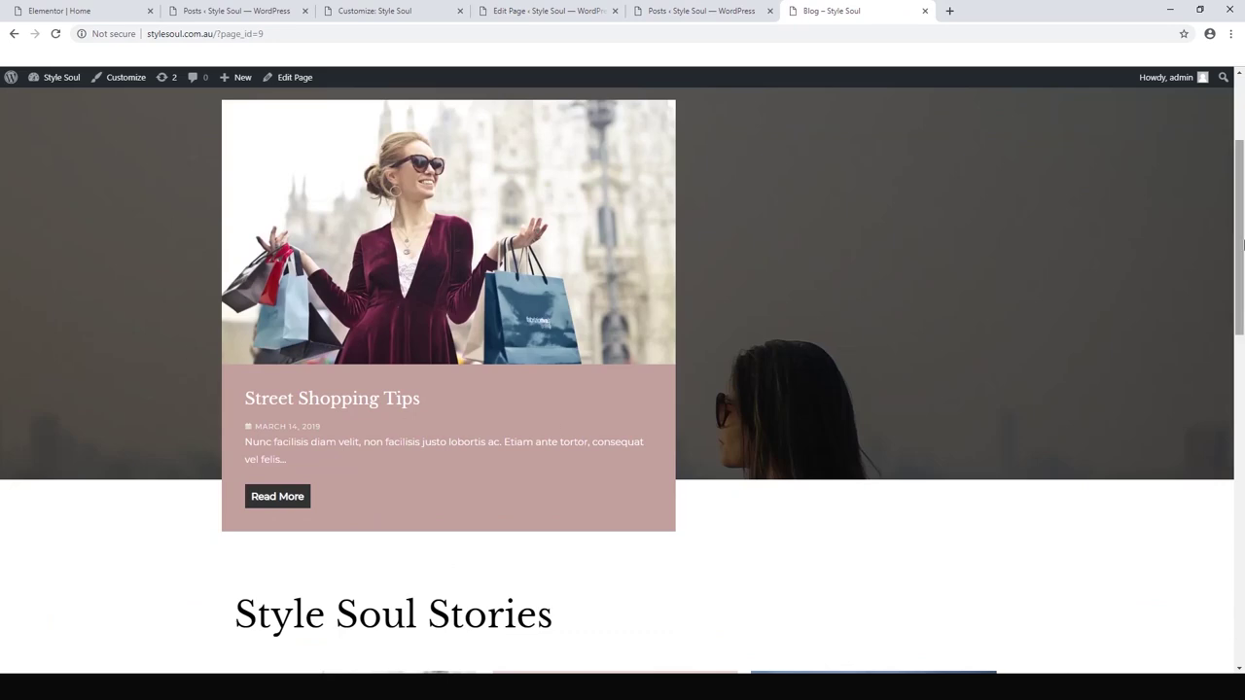
{"action": "scroll", "coordinate": [353, 250], "scroll_direction": "up", "scroll_amount": 2}
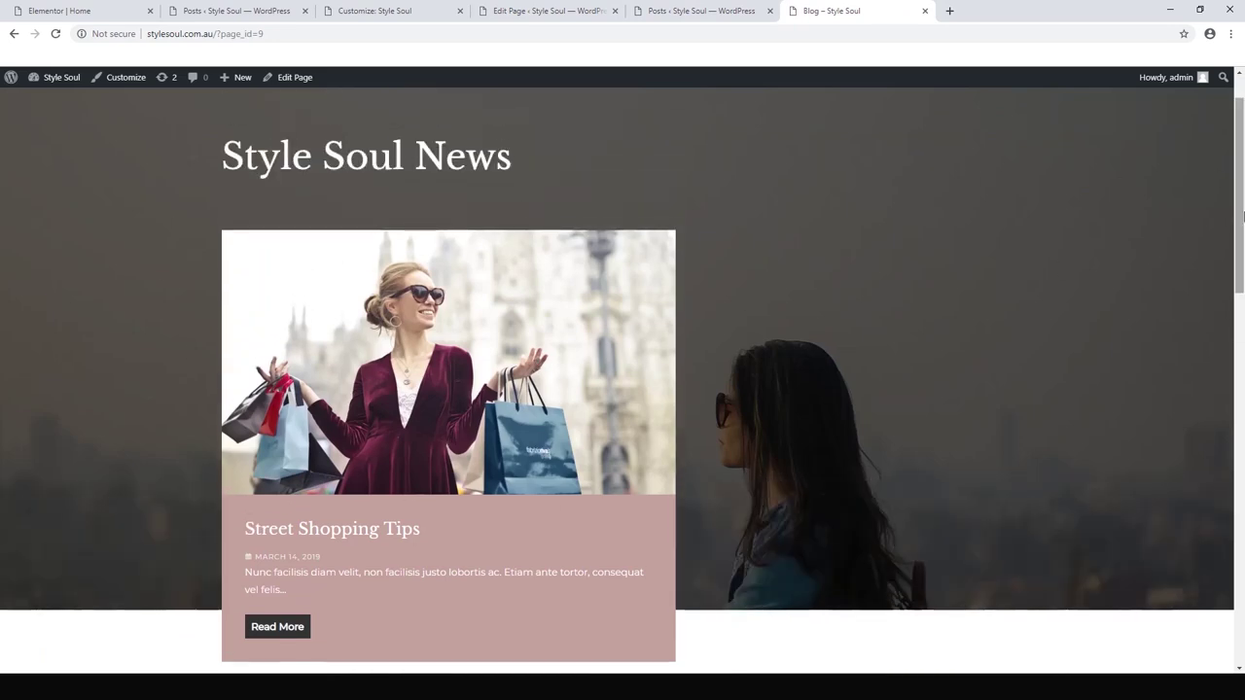
{"action": "scroll", "coordinate": [1227, 247], "scroll_direction": "down", "scroll_amount": 1}
{"action": "mouse_move", "coordinate": [1243, 229]}
{"action": "left_mouse_down"}
{"action": "mouse_move", "coordinate": [1235, 570]}
{"action": "mouse_move", "coordinate": [1226, 214]}
{"action": "left_mouse_up"}
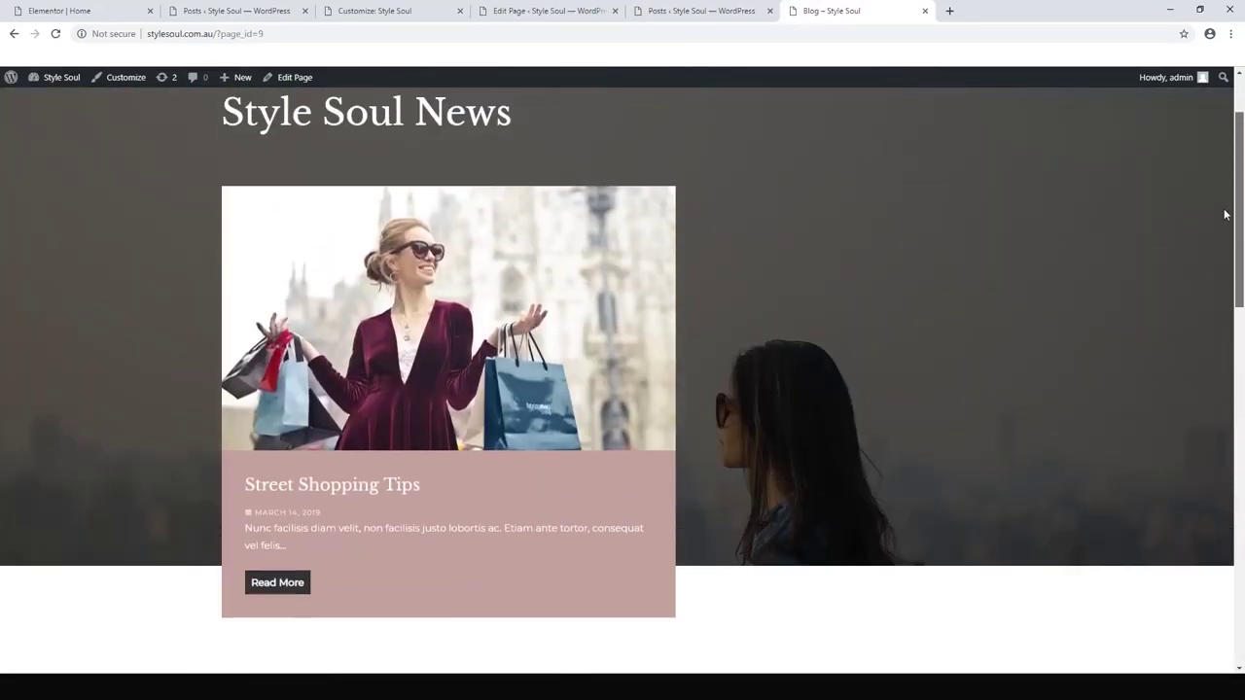
{"action": "left_click", "coordinate": [278, 588]}
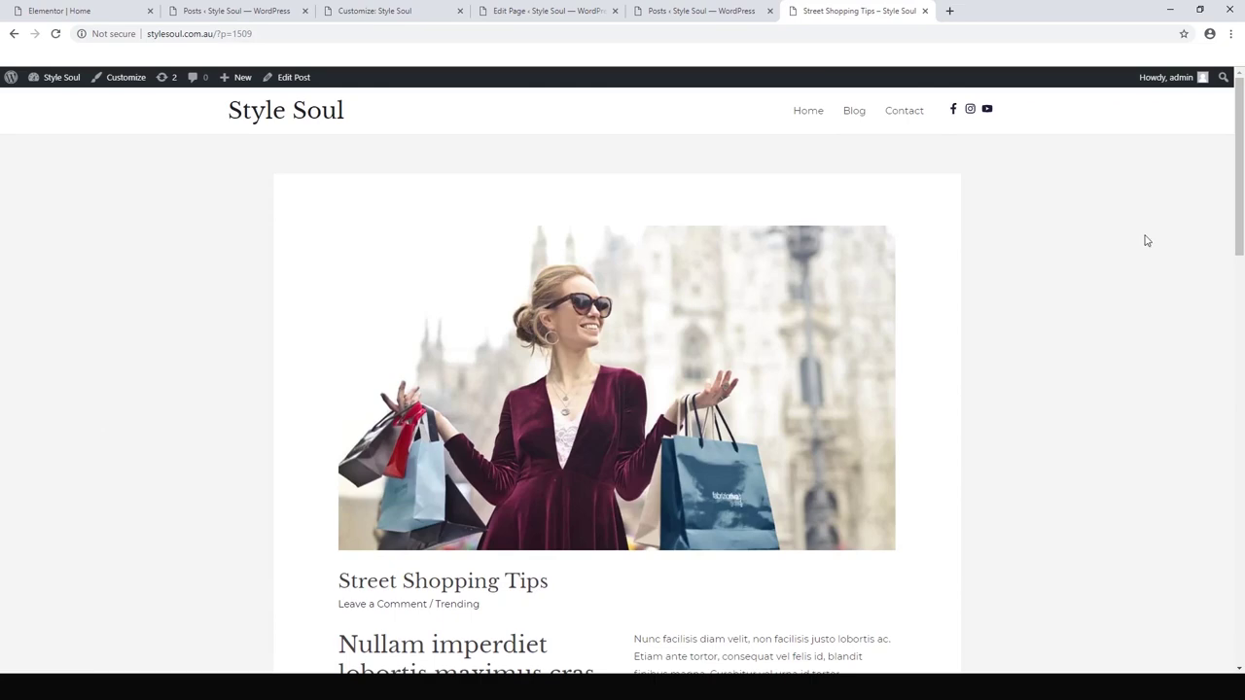
{"action": "mouse_move", "coordinate": [1239, 216]}
{"action": "left_mouse_down"}
{"action": "mouse_move", "coordinate": [1241, 382]}
{"action": "mouse_move", "coordinate": [1230, 212]}
{"action": "left_mouse_up"}
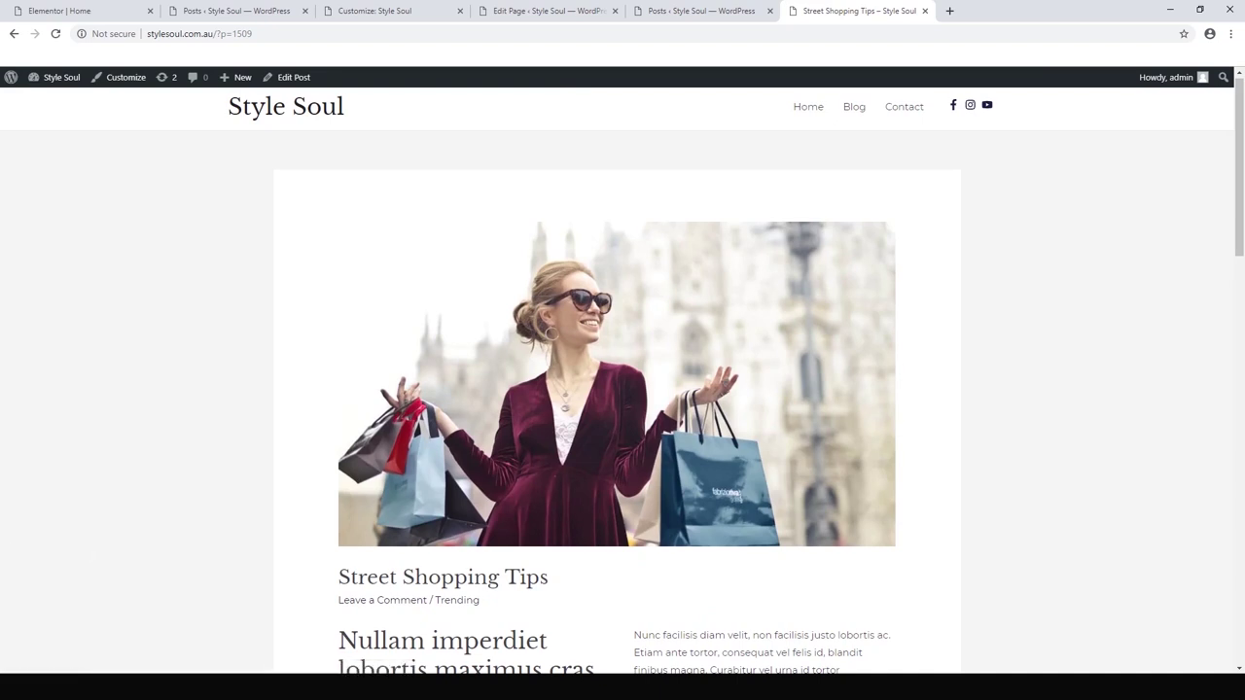
- In the theme customizer's Single Post layout, hide the Category and Comments meta, show the Publish Date, and publish the change
{"action": "left_click", "coordinate": [127, 81]}
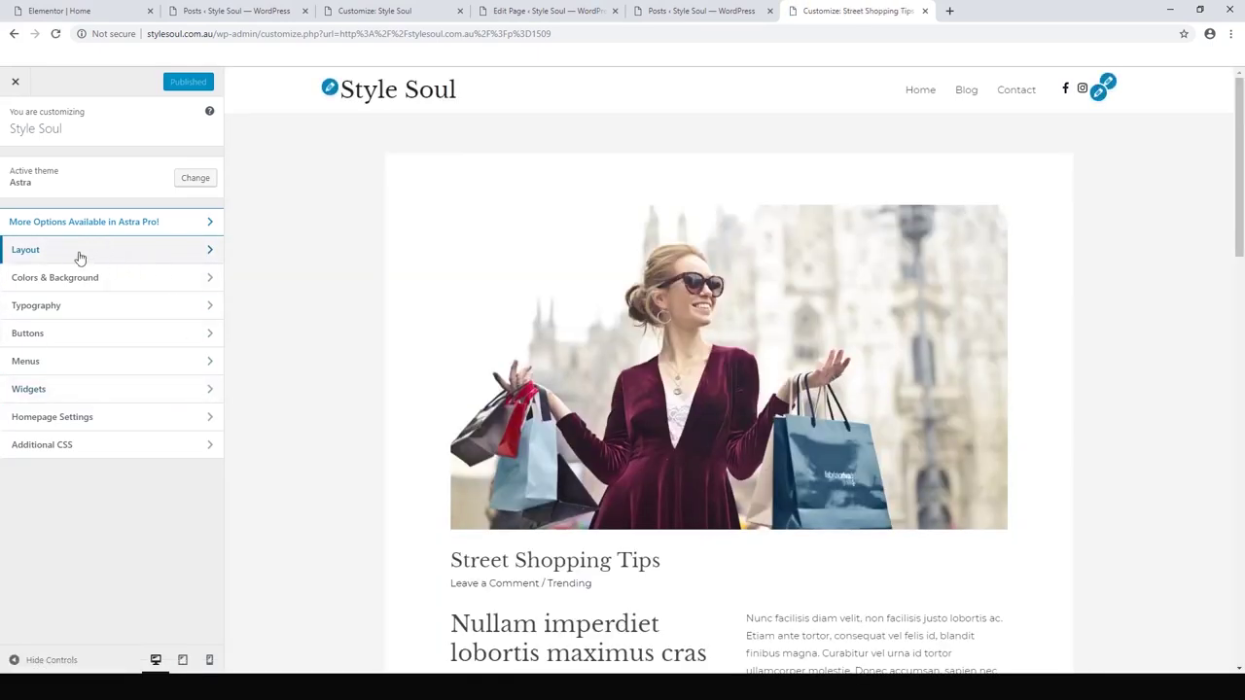
{"action": "left_click", "coordinate": [80, 256]}
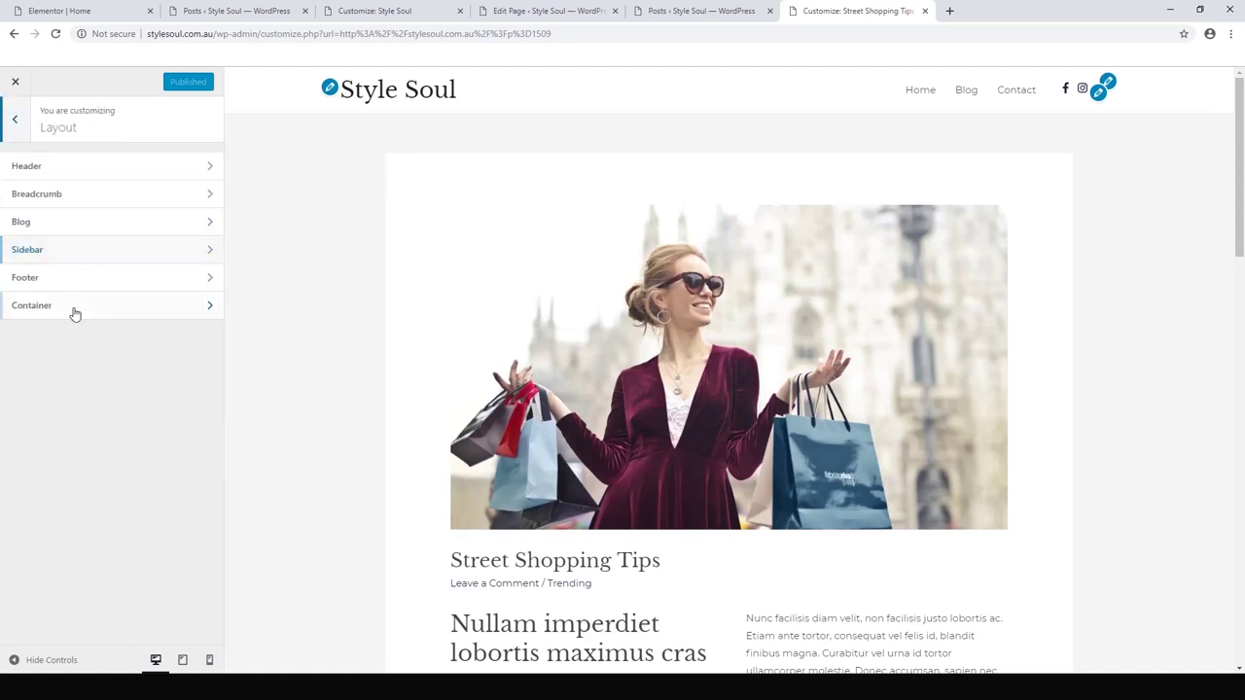
{"action": "left_click", "coordinate": [56, 230]}
{"action": "left_click", "coordinate": [54, 197]}
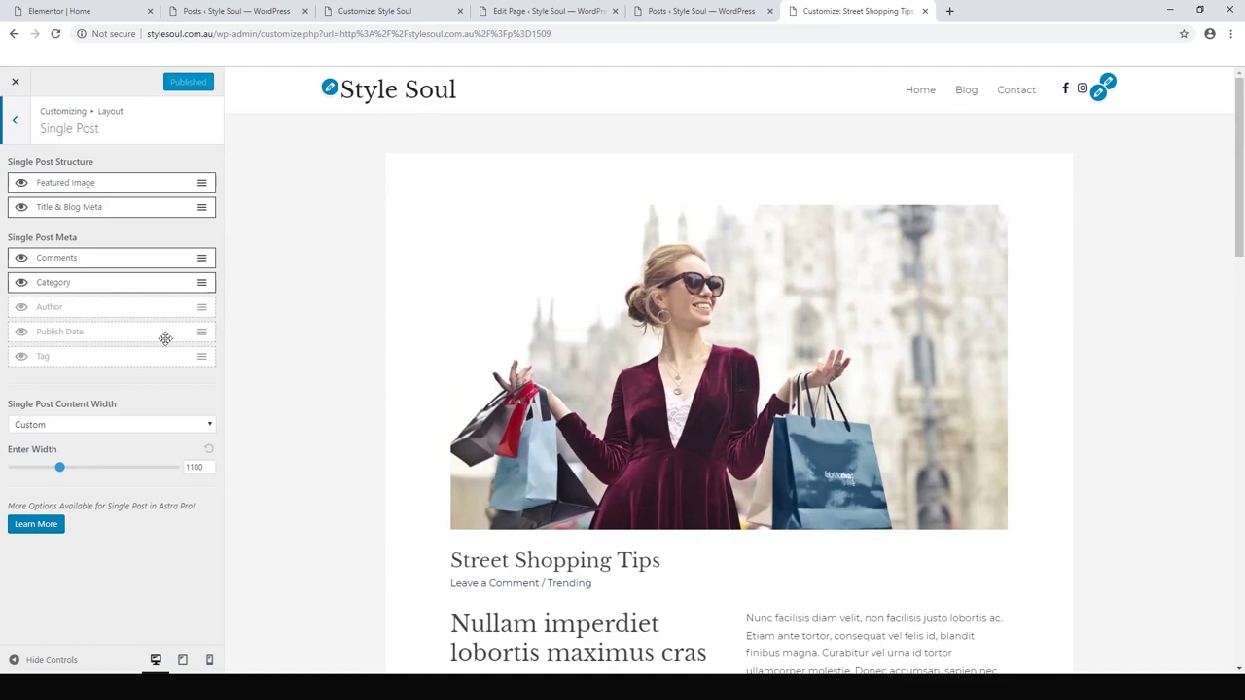
{"action": "left_click", "coordinate": [20, 283]}
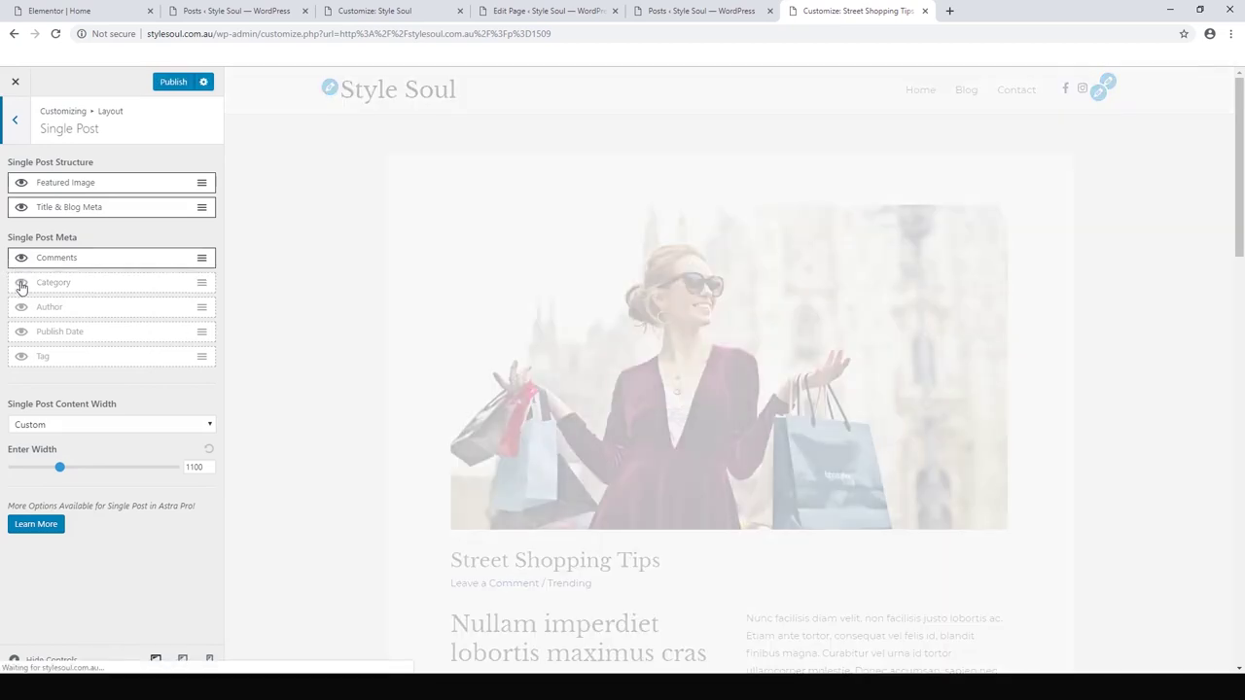
{"action": "left_click", "coordinate": [21, 258]}
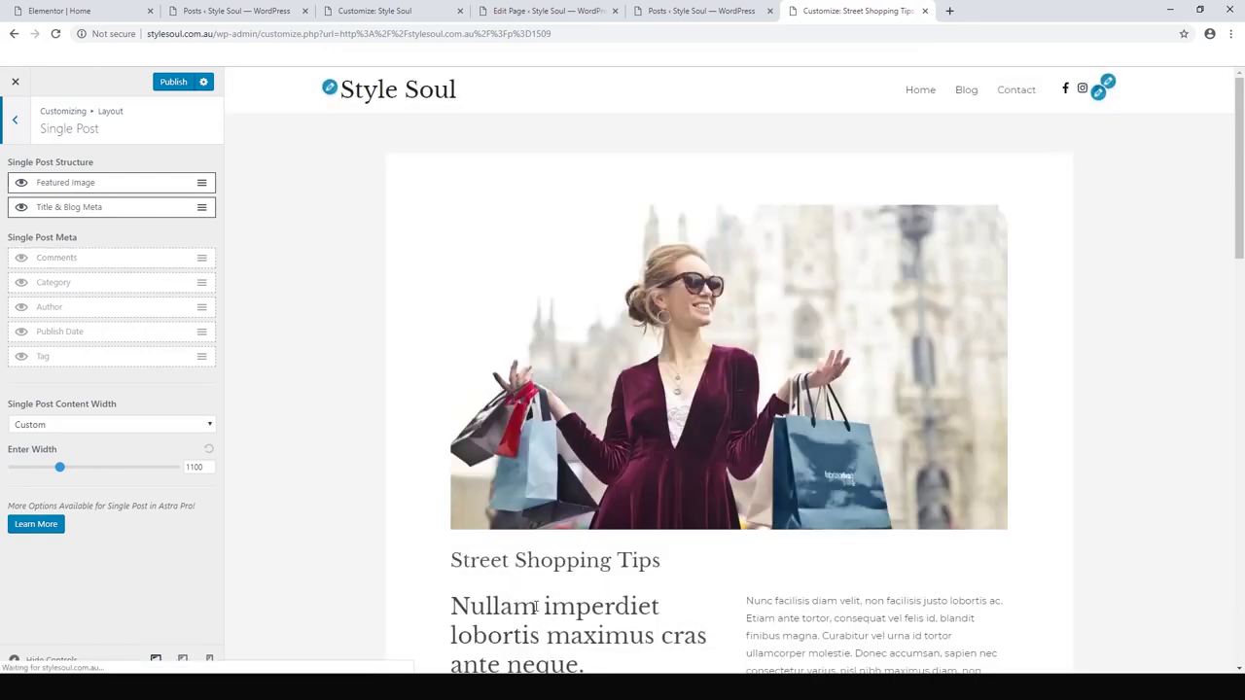
{"action": "left_click", "coordinate": [20, 332]}
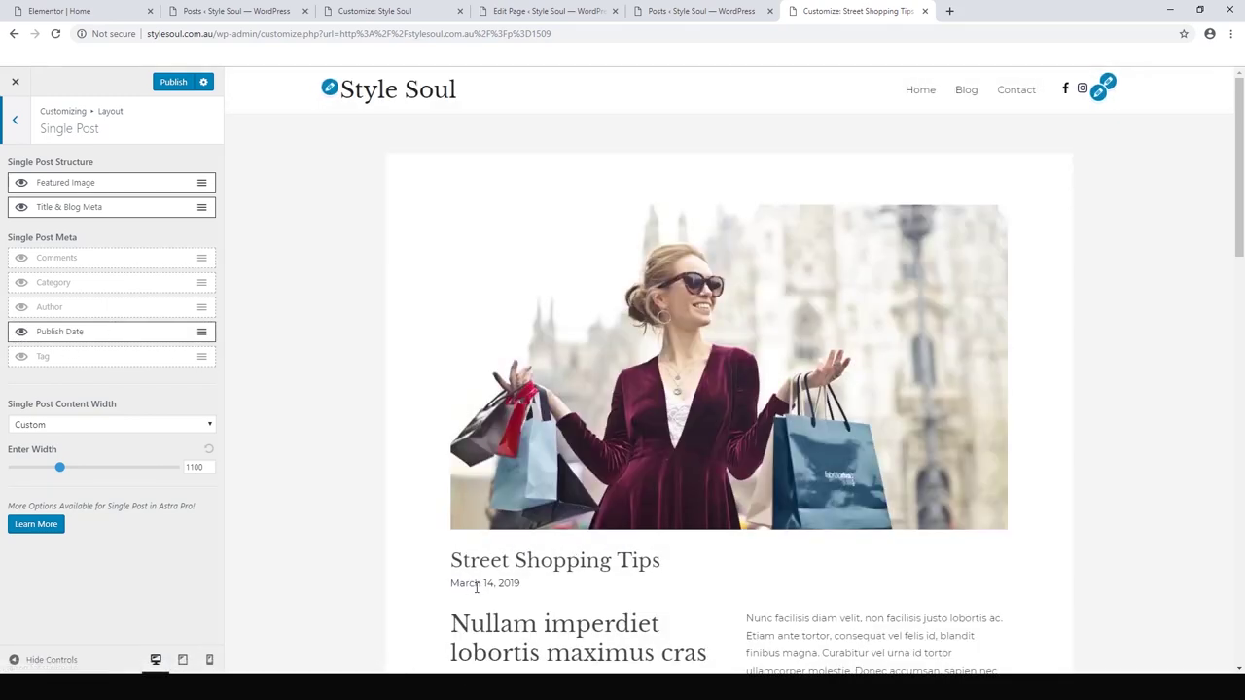
{"action": "left_click", "coordinate": [173, 83]}
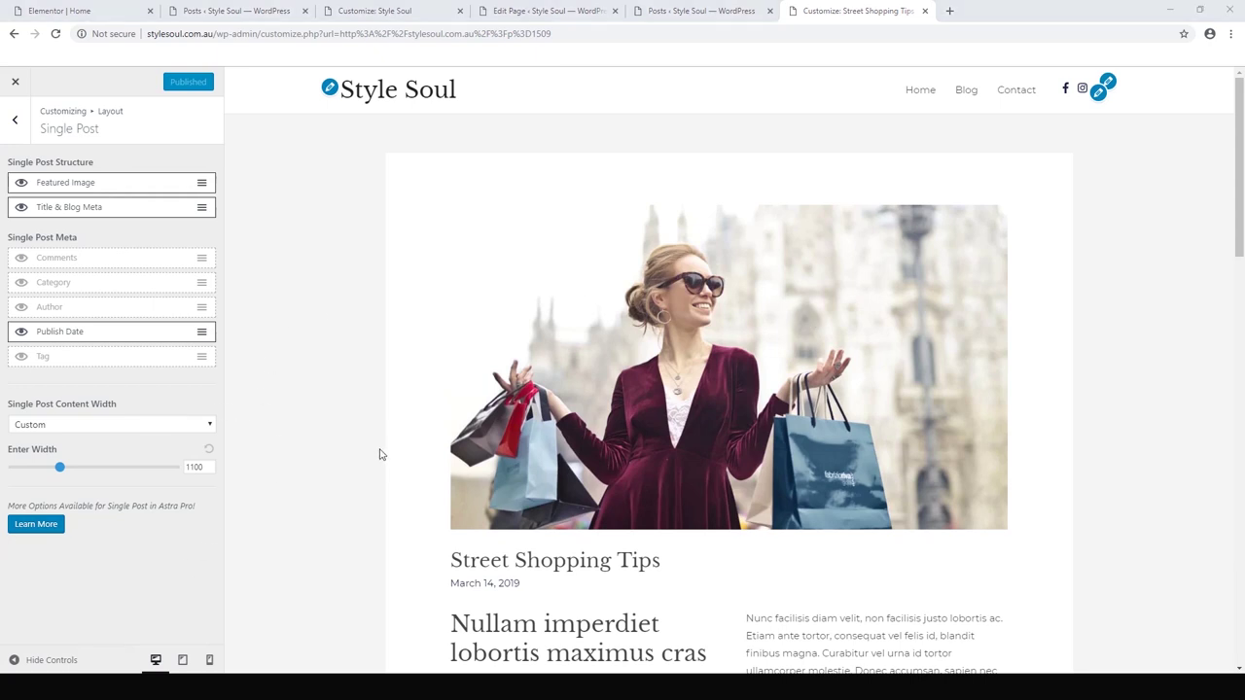
- Return to the posts list and create a new post titled "Test Post" with the paragraph "anything here"
{"action": "left_click", "coordinate": [664, 13]}
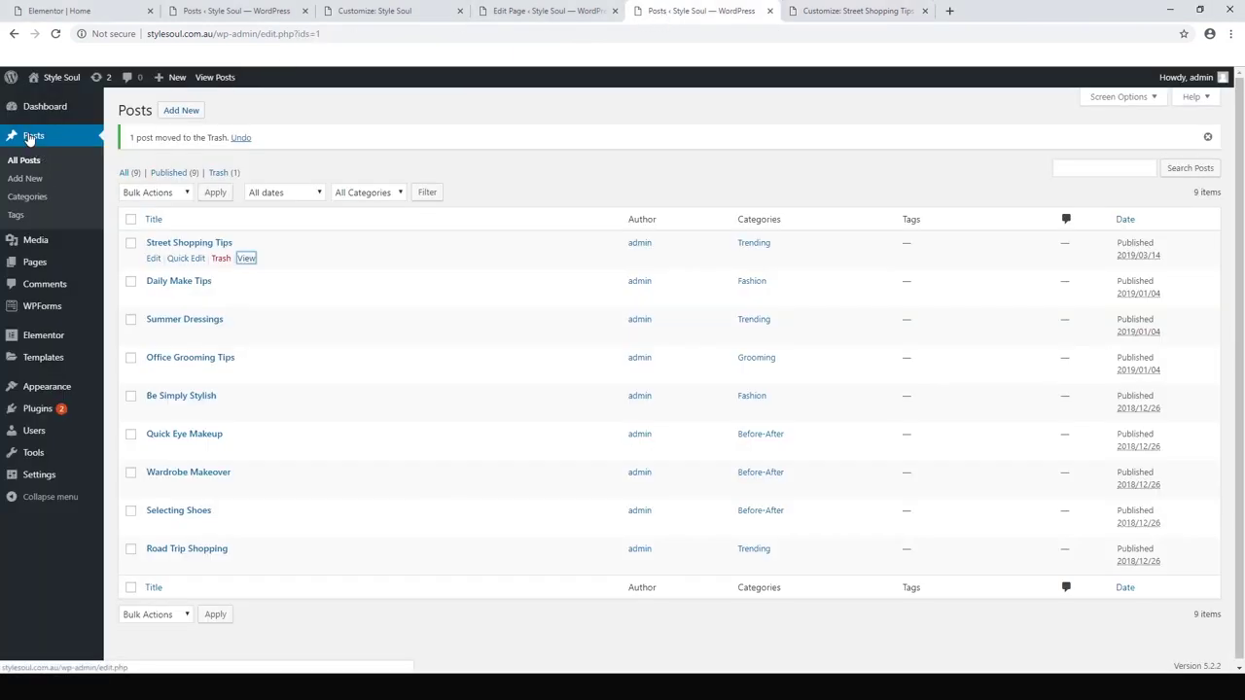
{"action": "left_click", "coordinate": [180, 110]}
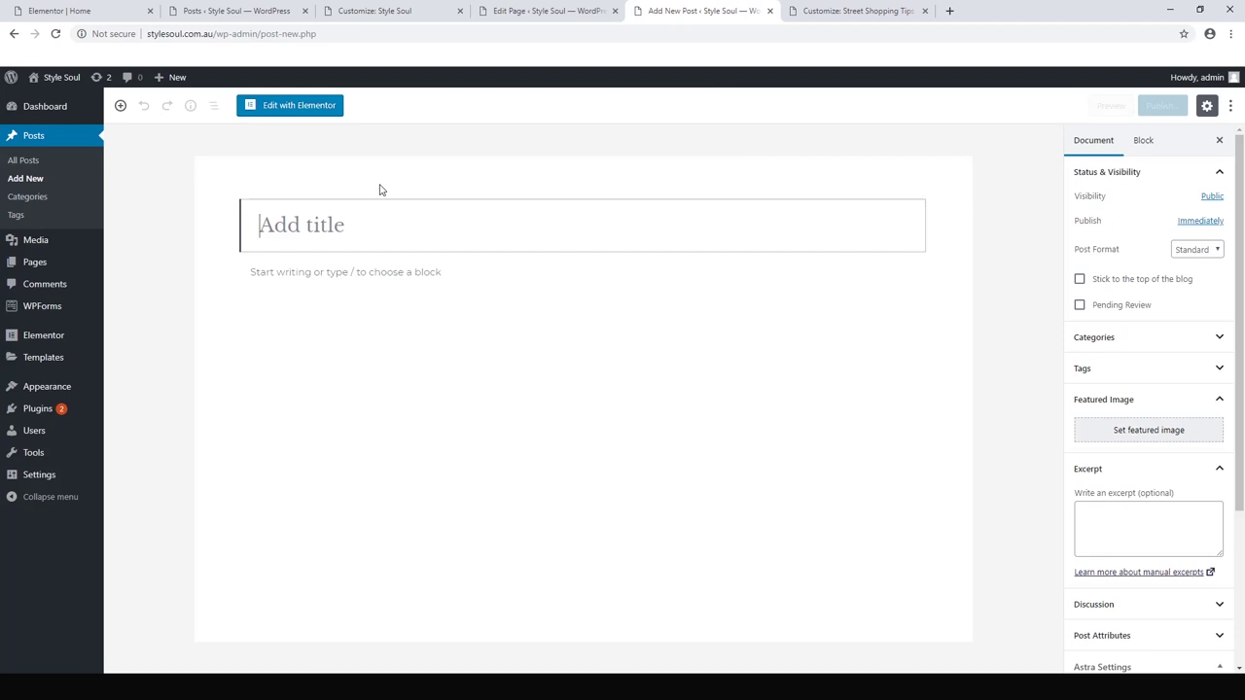
{"action": "type", "text": "Test Post"}
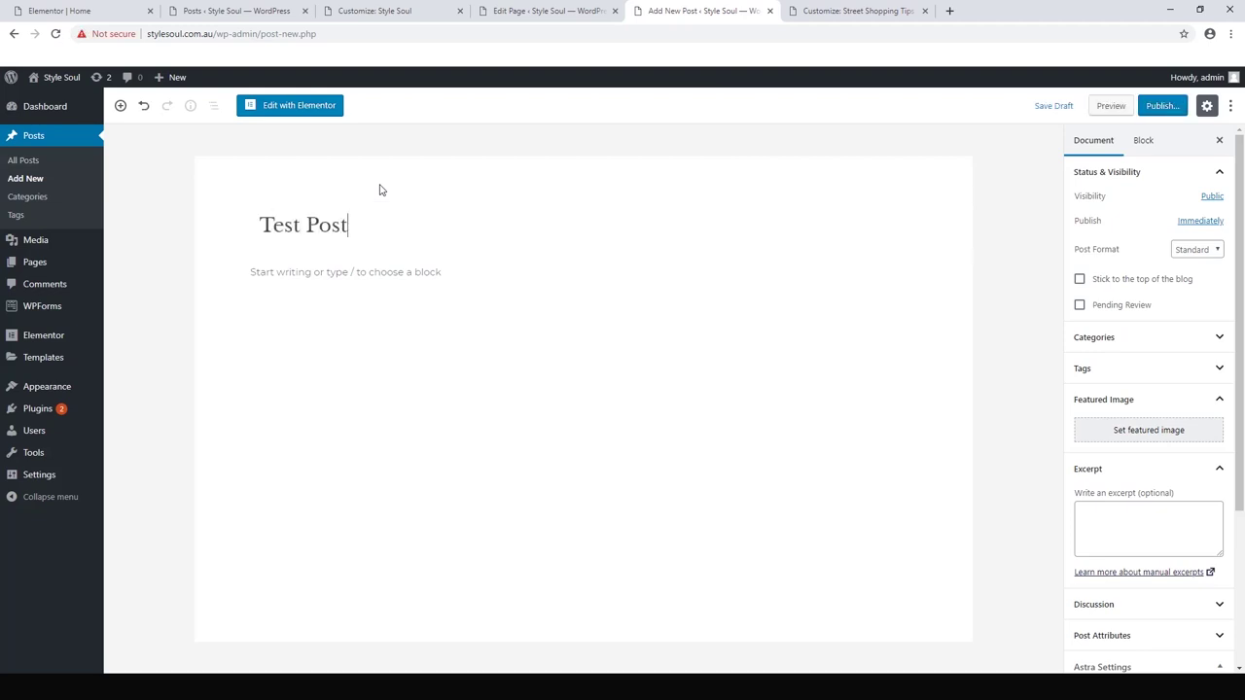
{"action": "left_click", "coordinate": [327, 272]}
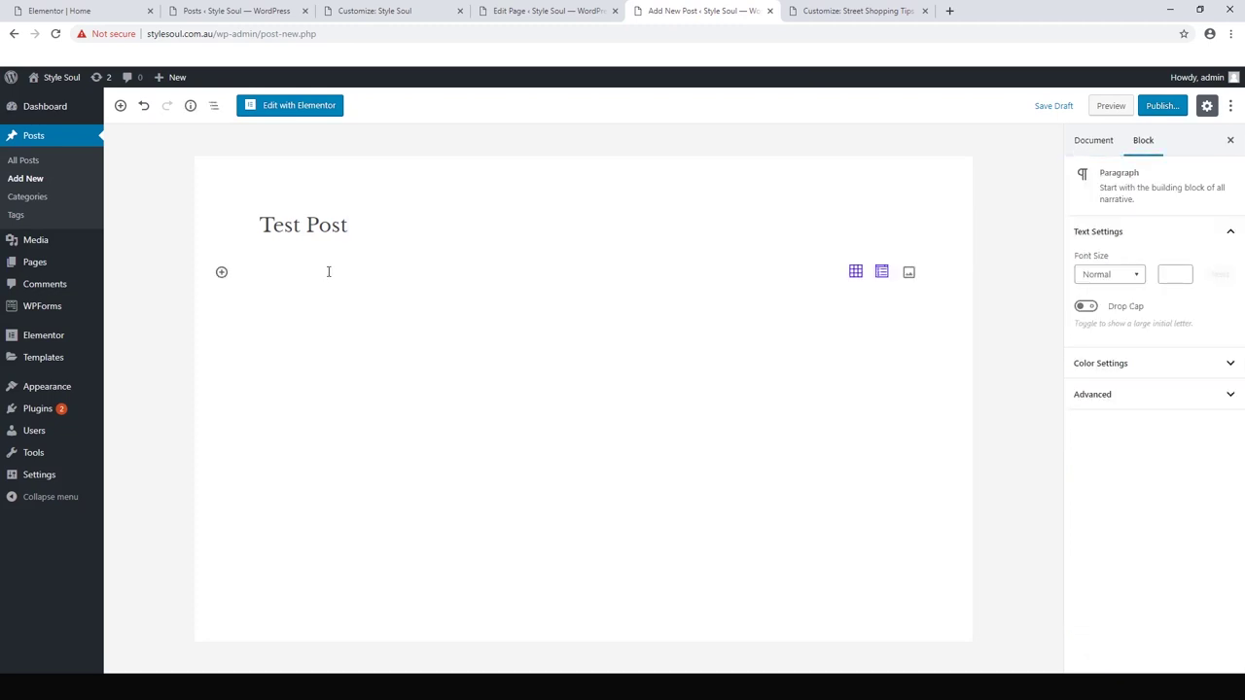
{"action": "type", "text": "anything here"}
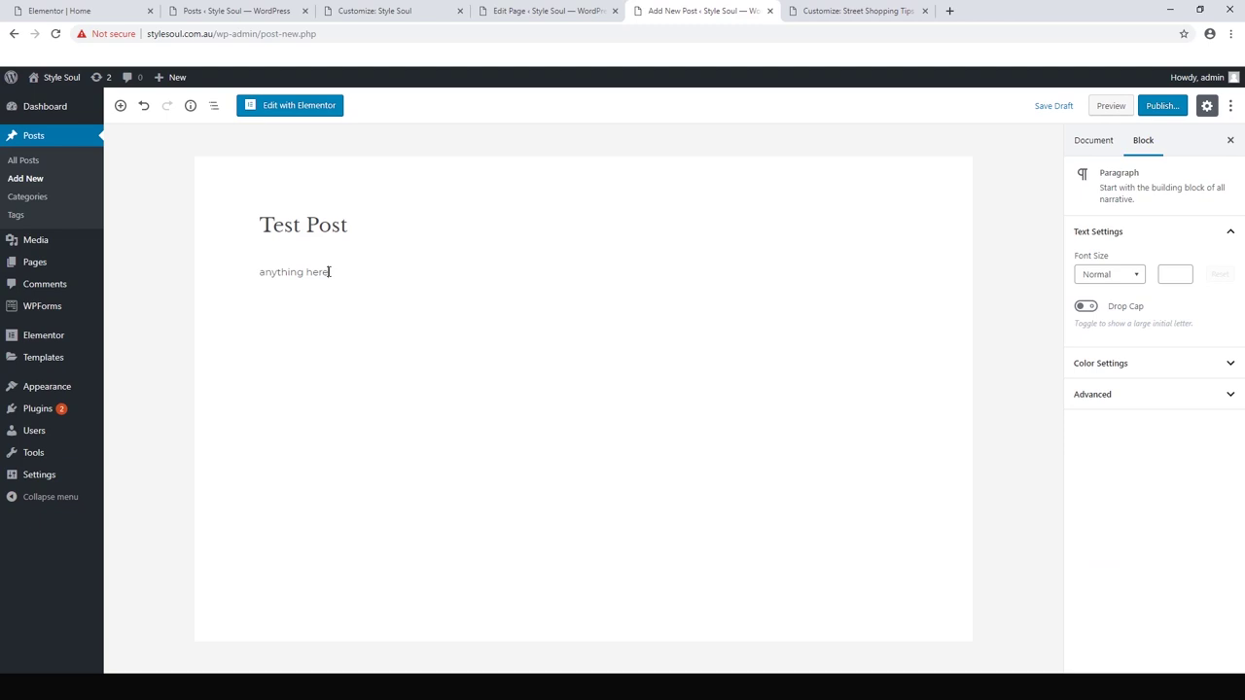
- Copy the phrase "anything here" and paste it repeatedly until the paragraph spans about three lines
{"action": "left_click_drag", "start_coordinate": [329, 271], "coordinate": [262, 274]}
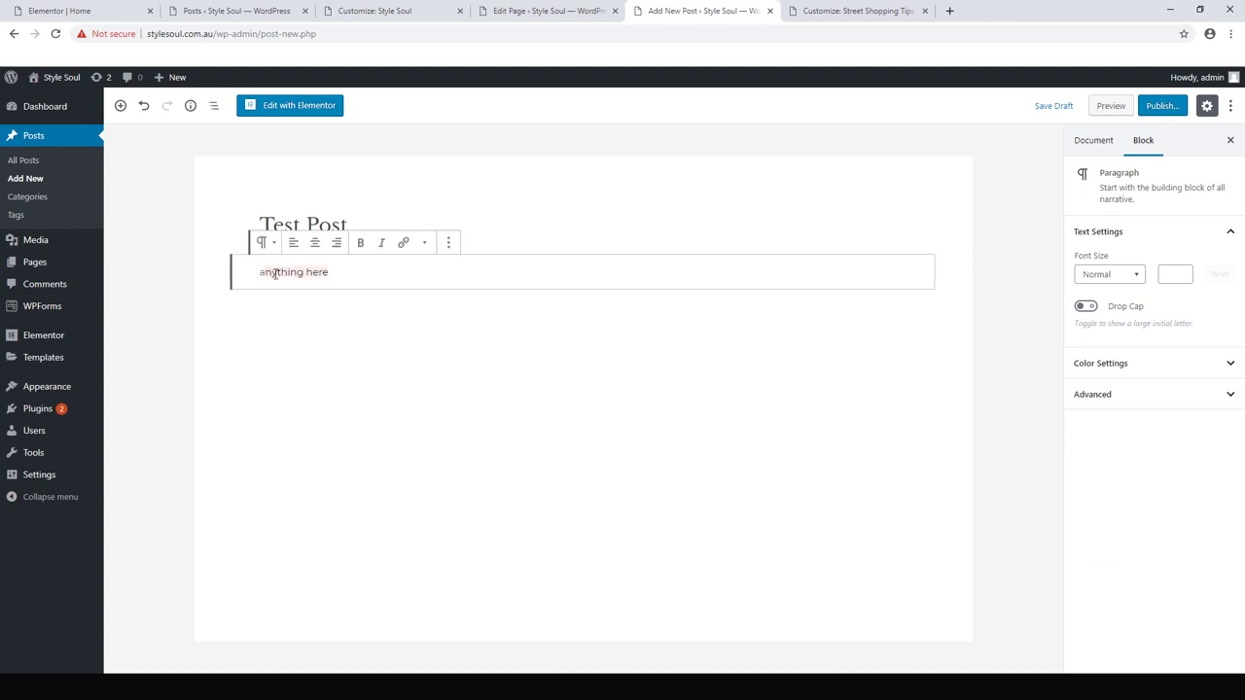
{"action": "left_click_drag", "start_coordinate": [353, 271], "coordinate": [257, 278]}
{"action": "key", "text": "Right"}
{"action": "key", "text": "ctrl+v"}
{"action": "key", "text": "ctrl+v"}
{"action": "key", "text": "ctrl+v"}
{"action": "key", "text": "ctrl+v"}
{"action": "key", "text": "ctrl+v"}
{"action": "key", "text": "ctrl+v"}
{"action": "key", "text": "ctrl+v"}
{"action": "key", "text": "ctrl+v"}
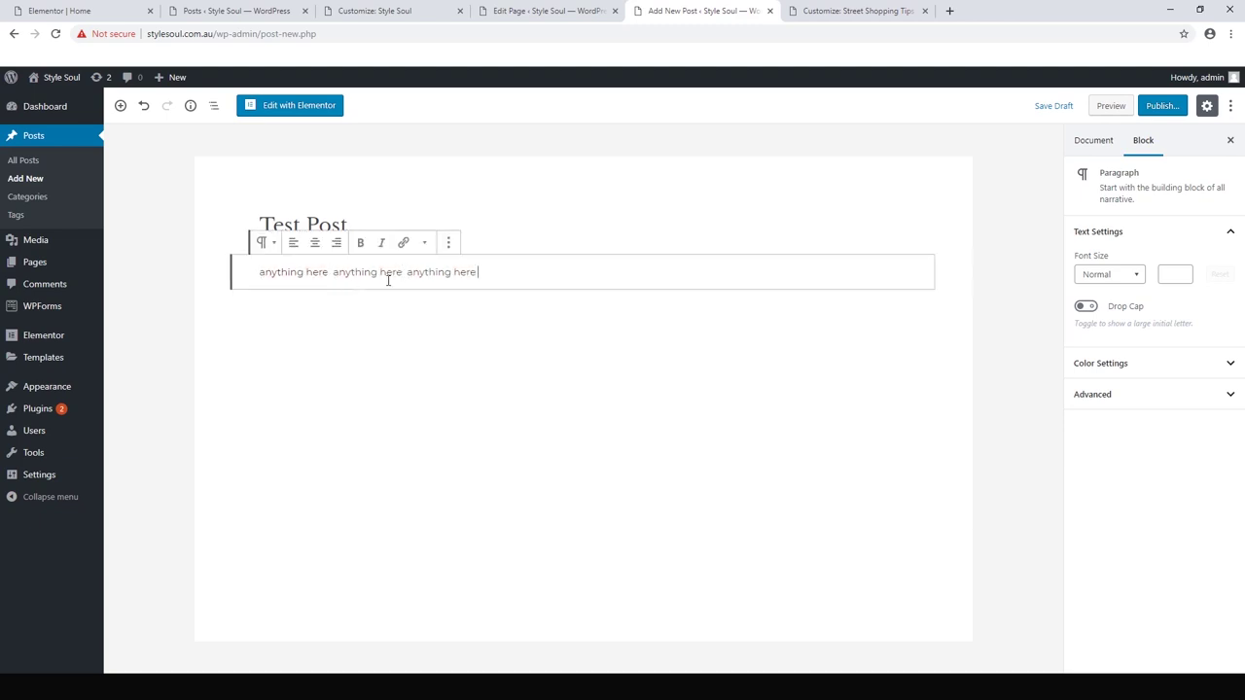
{"action": "key", "text": "ctrl+v"}
{"action": "key", "text": "ctrl+v"}
{"action": "key", "text": "ctrl+v"}
{"action": "key", "text": "ctrl+v"}
{"action": "key", "text": "ctrl+v"}
{"action": "key", "text": "ctrl+v"}
{"action": "key", "text": "ctrl+v"}
{"action": "key", "text": "ctrl+v"}
{"action": "key", "text": "ctrl+v"}
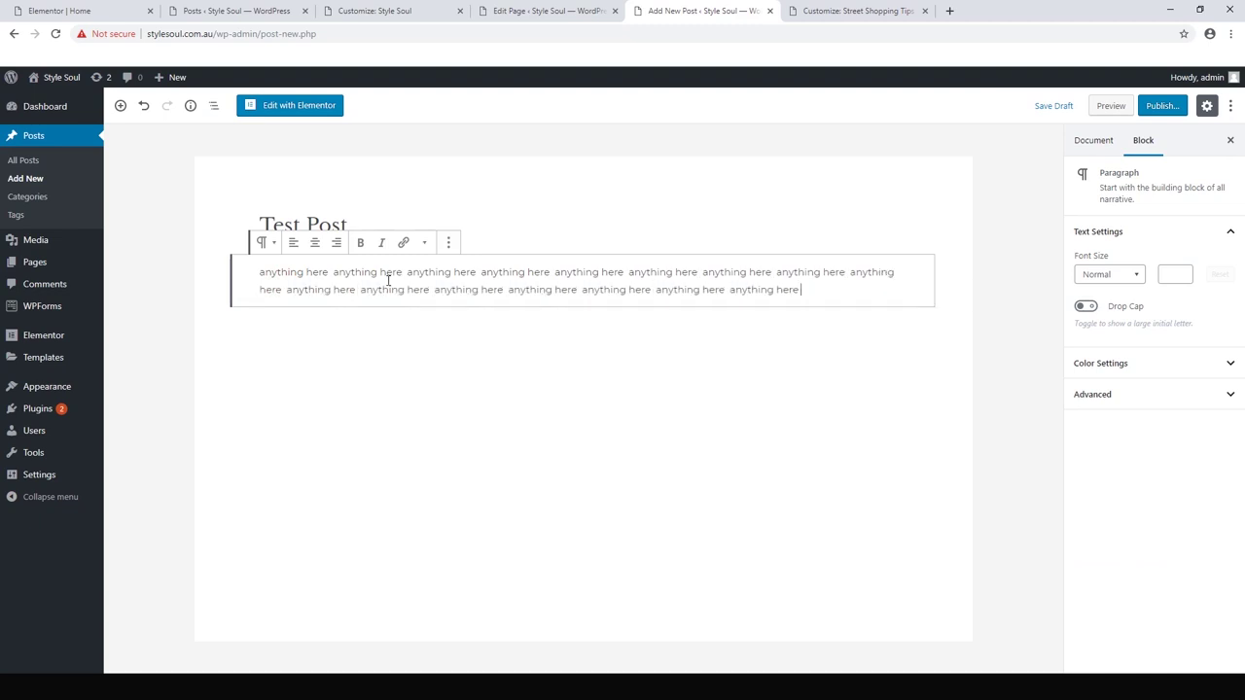
{"action": "left_click", "coordinate": [288, 387]}
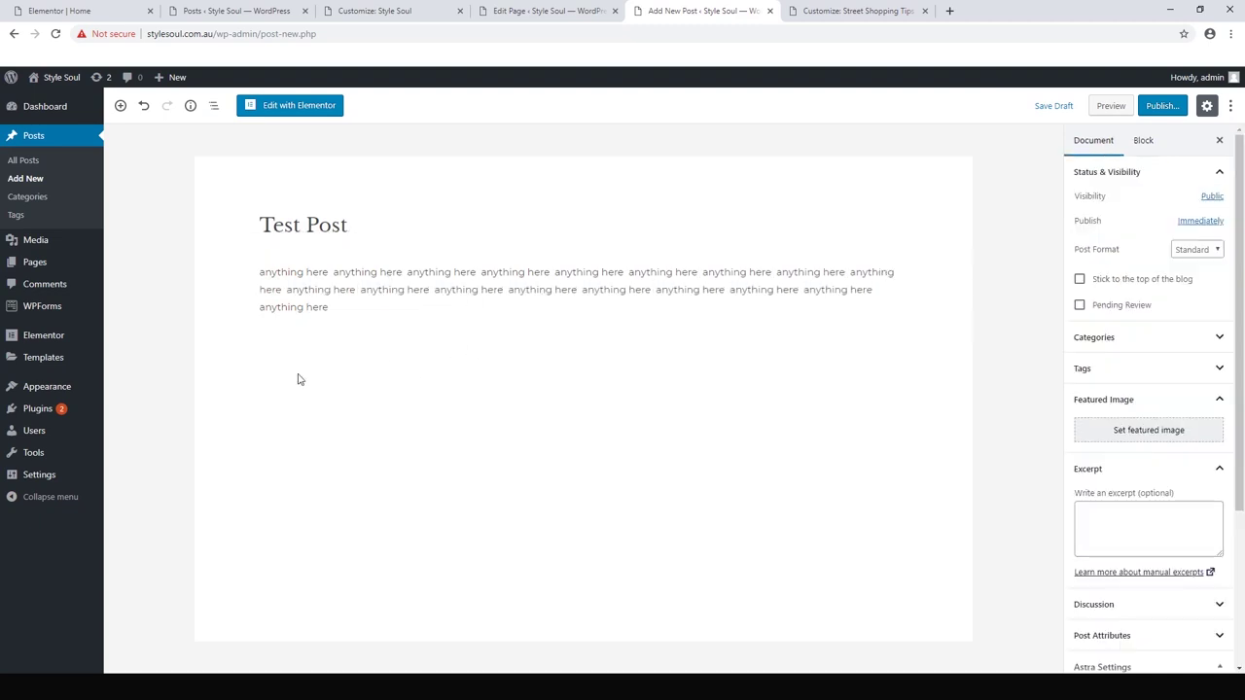
- Browse the block types available above the paragraph, including the Ultimate Addons Blocks, without inserting any
{"action": "left_click", "coordinate": [583, 250]}
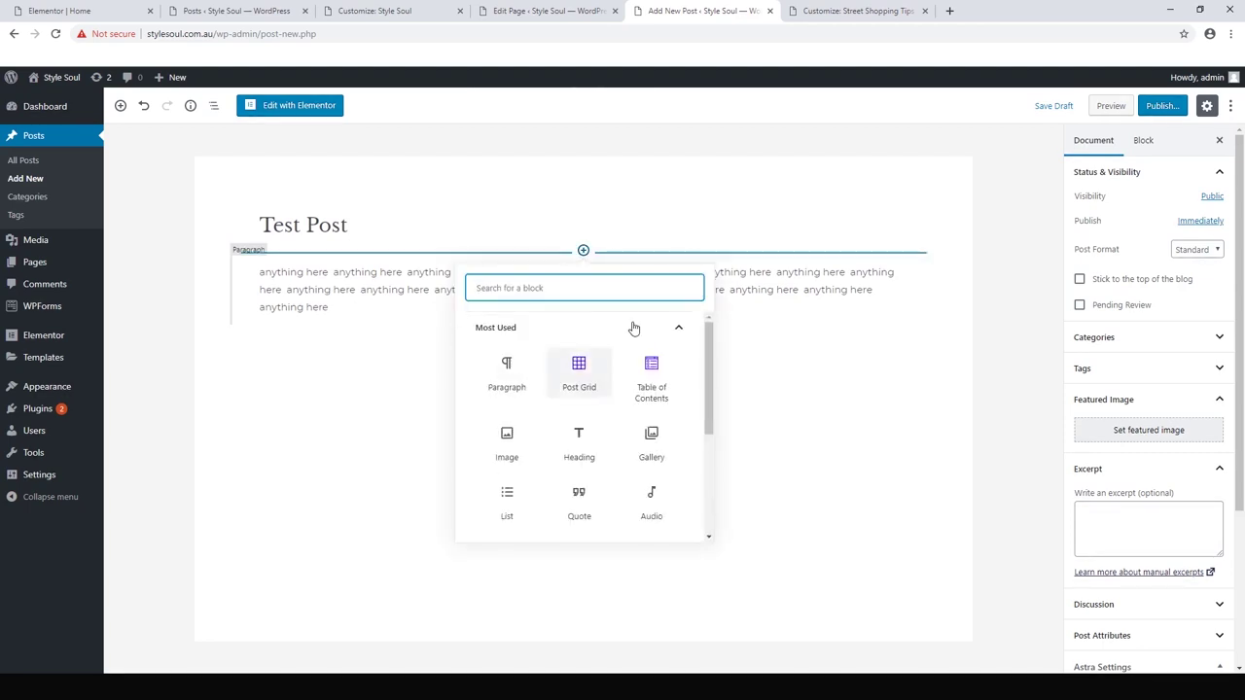
{"action": "scroll", "coordinate": [648, 364], "scroll_direction": "down", "scroll_amount": 2}
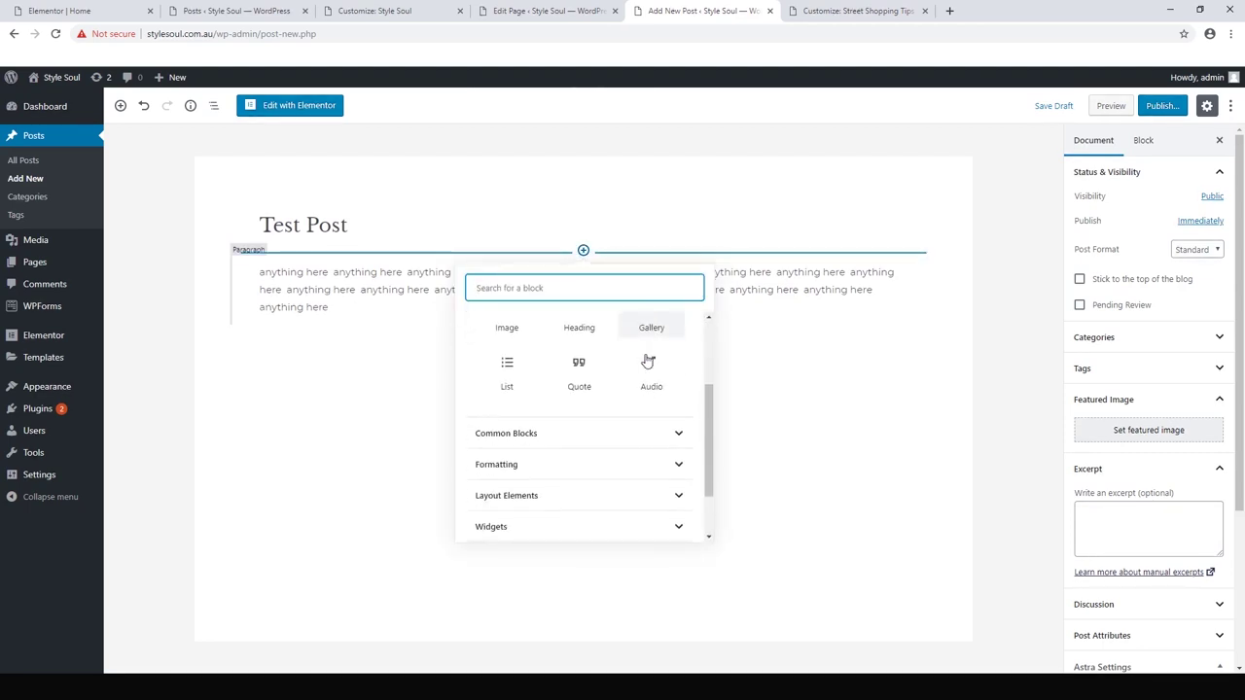
{"action": "scroll", "coordinate": [622, 369], "scroll_direction": "down", "scroll_amount": 2}
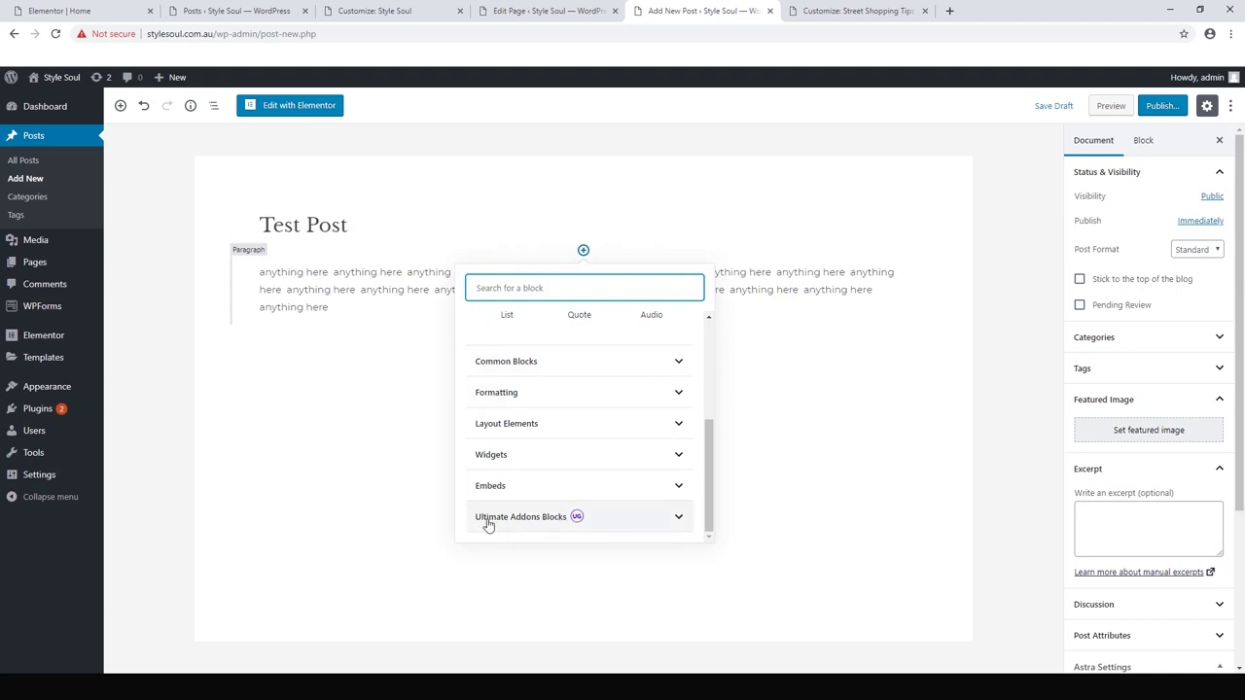
{"action": "left_click", "coordinate": [634, 521]}
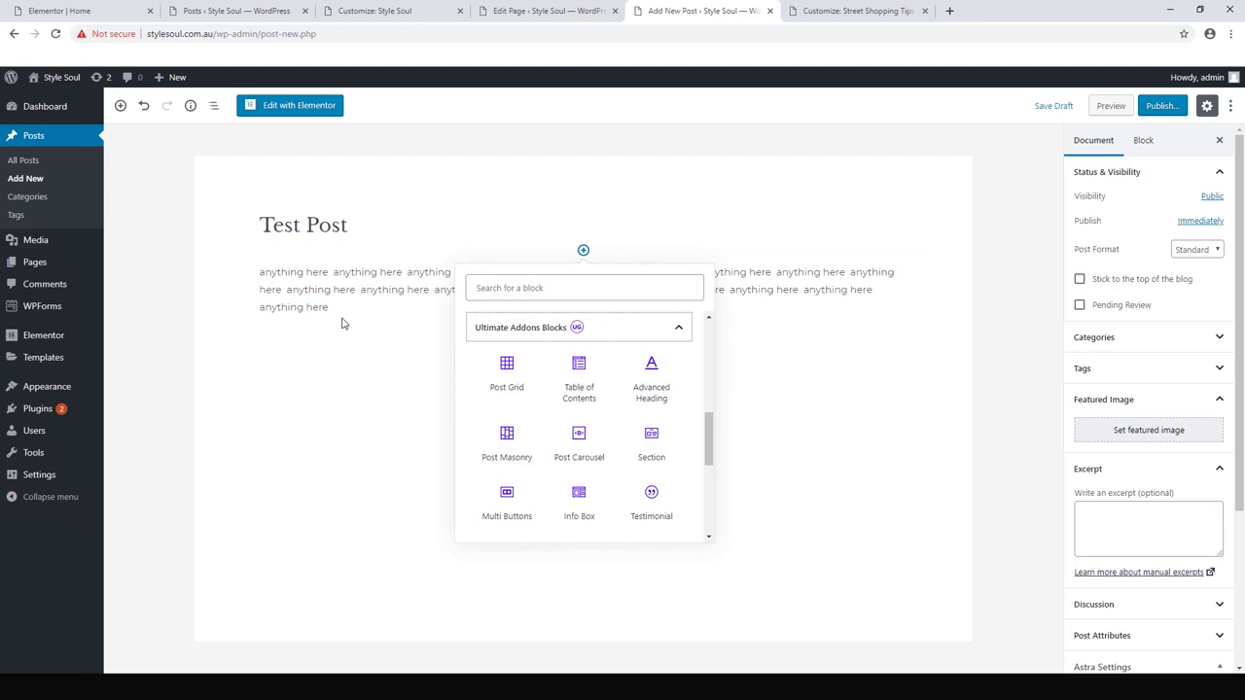
{"action": "left_click", "coordinate": [345, 288]}
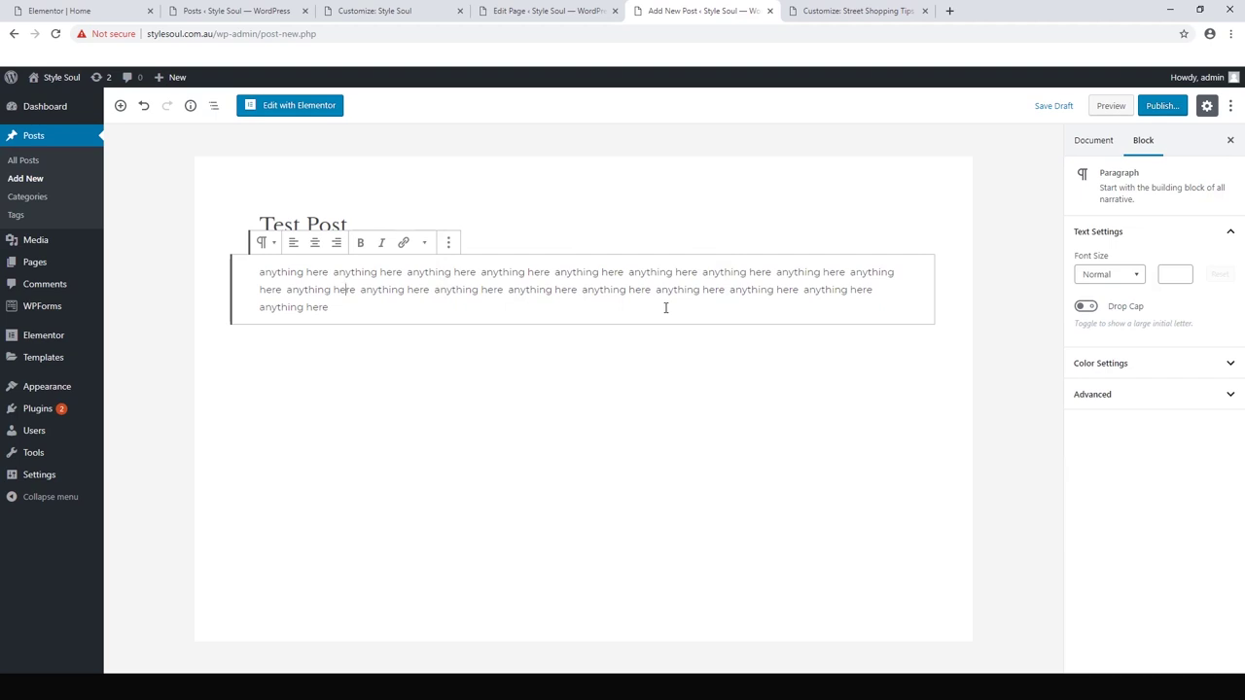
- Set the media library image beautiful-beauty-blouse-1036623.jpg, the woman against a pink background, as the post's featured image
{"action": "left_click", "coordinate": [1102, 144]}
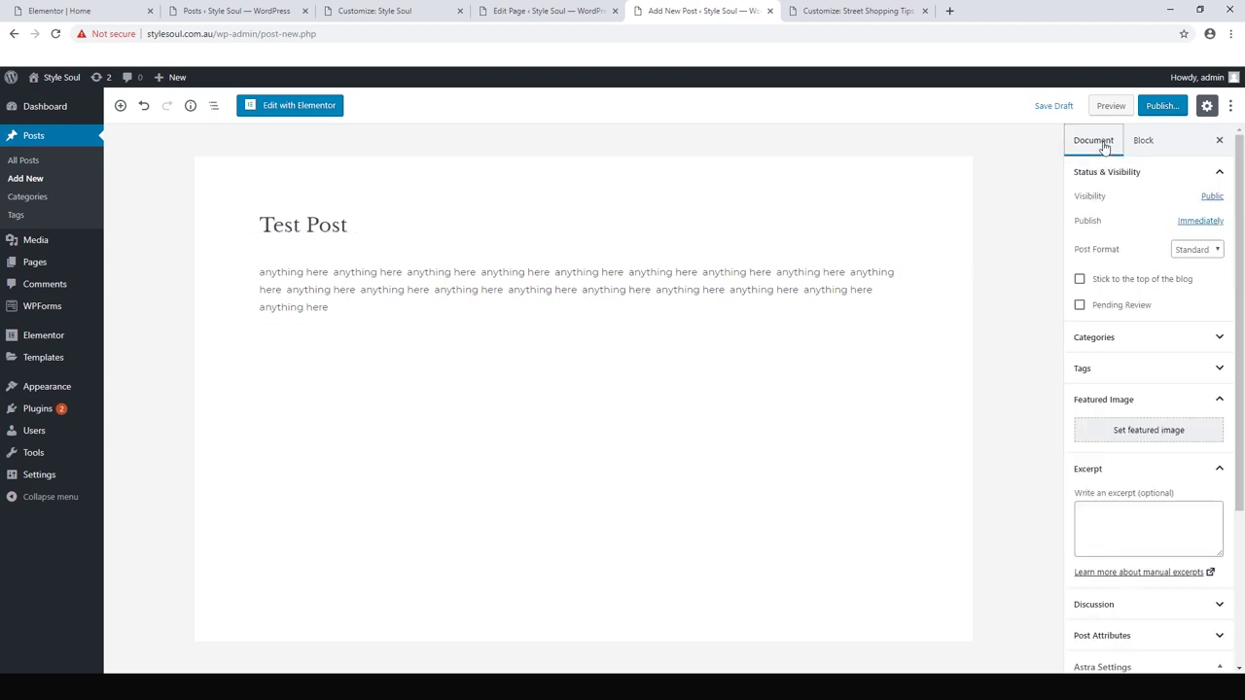
{"action": "left_click", "coordinate": [1125, 437]}
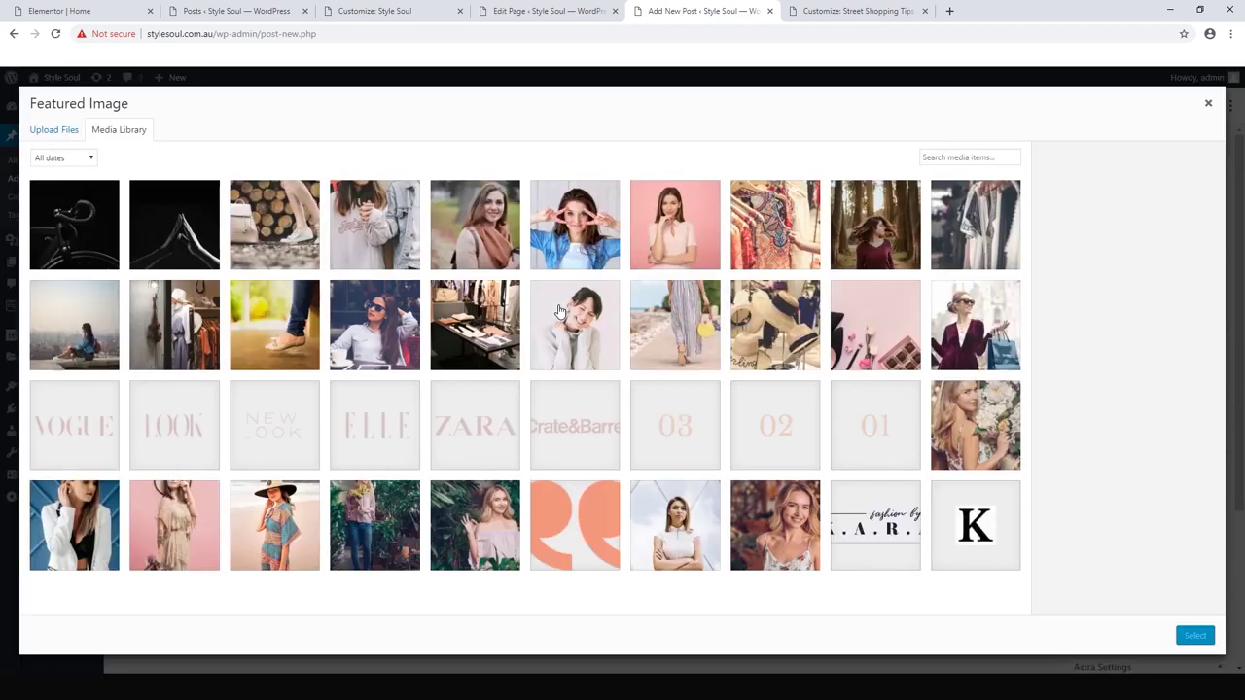
{"action": "left_click", "coordinate": [685, 236]}
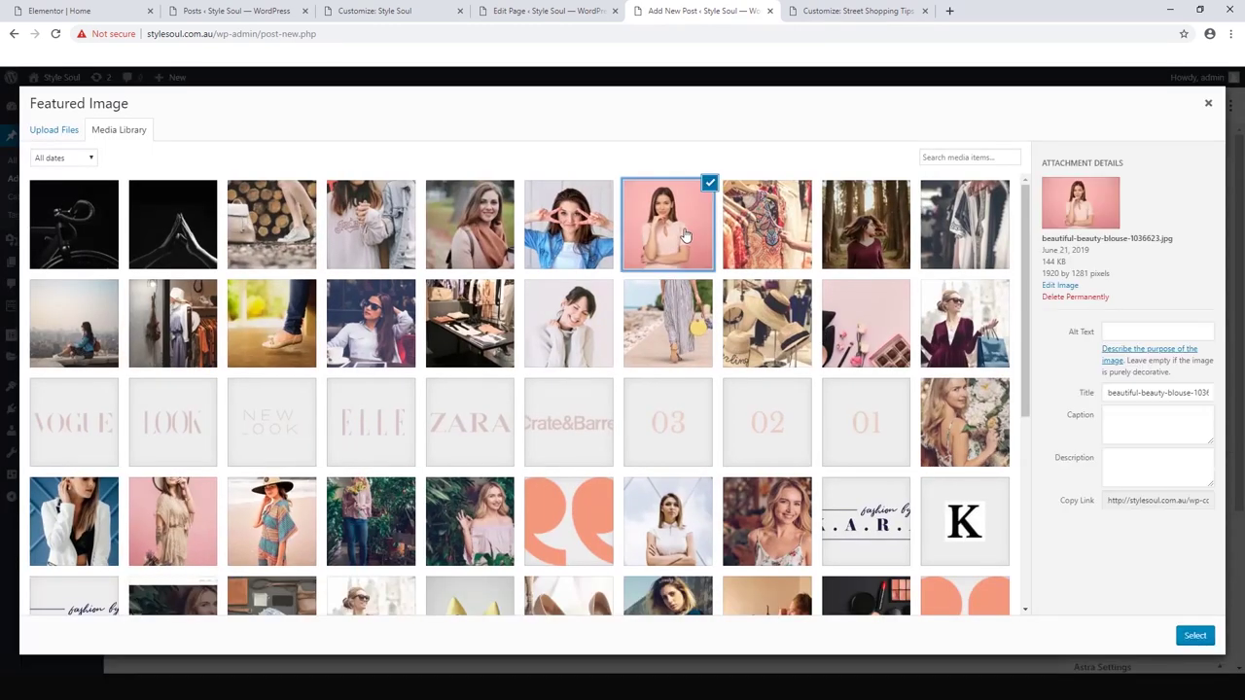
{"action": "left_click", "coordinate": [1194, 635]}
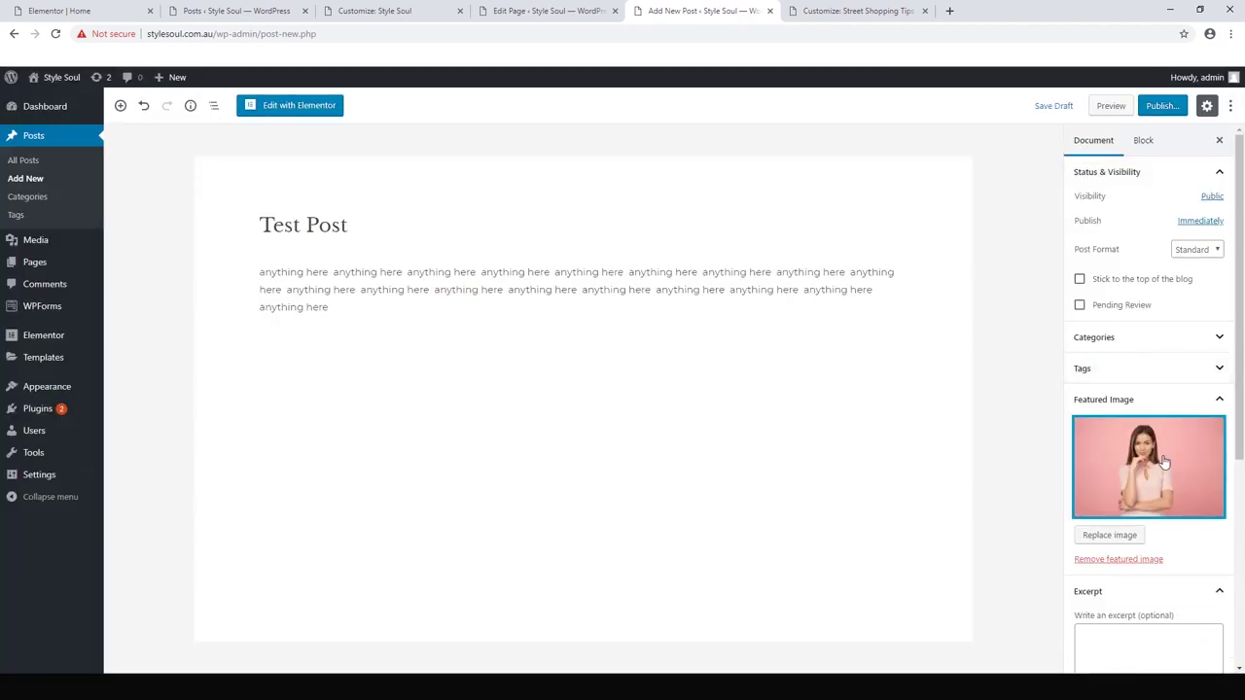
- Look over the remaining document settings and publish the post "Test Post" immediately with public visibility
{"action": "scroll", "coordinate": [1156, 461], "scroll_direction": "down", "scroll_amount": 1}
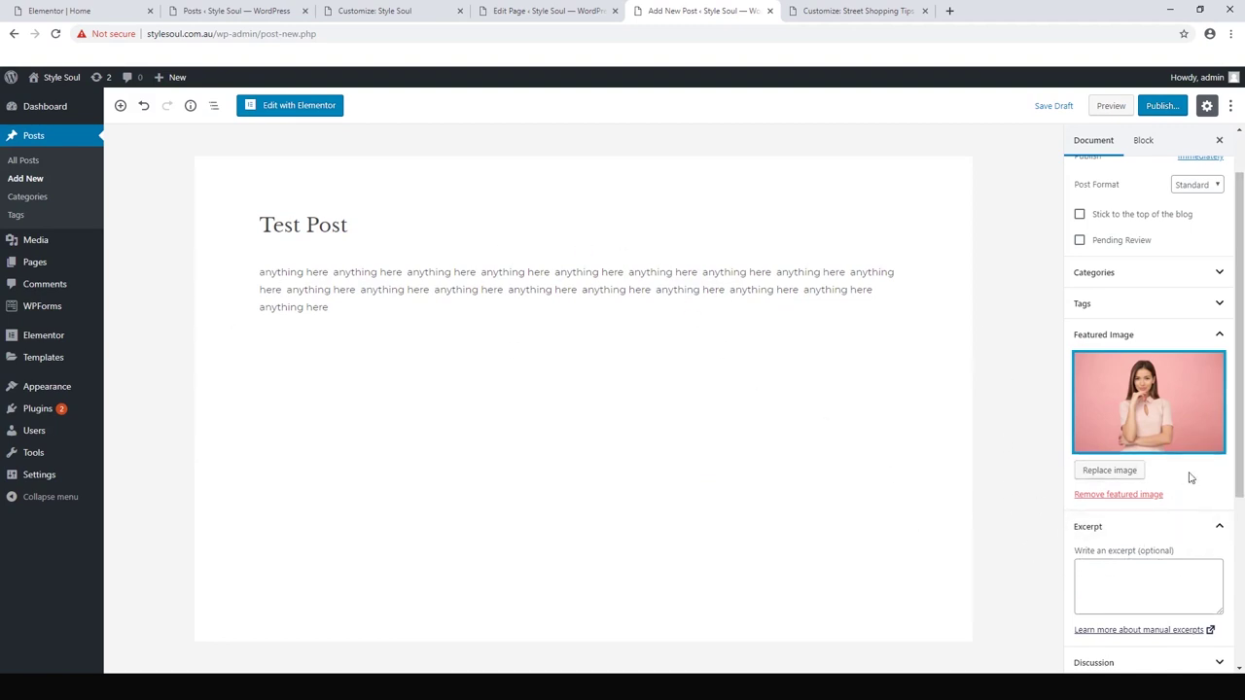
{"action": "scroll", "coordinate": [1150, 411], "scroll_direction": "down", "scroll_amount": 3}
{"action": "scroll", "coordinate": [1146, 386], "scroll_direction": "up", "scroll_amount": 1}
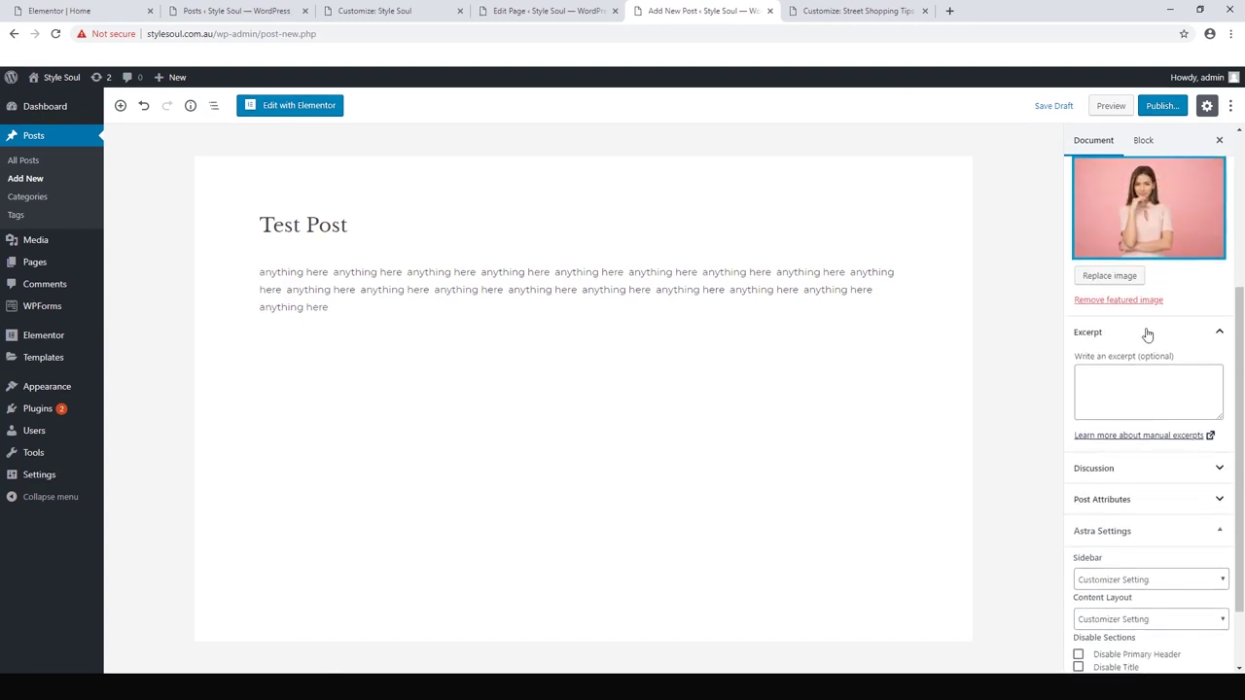
{"action": "left_click", "coordinate": [1152, 108]}
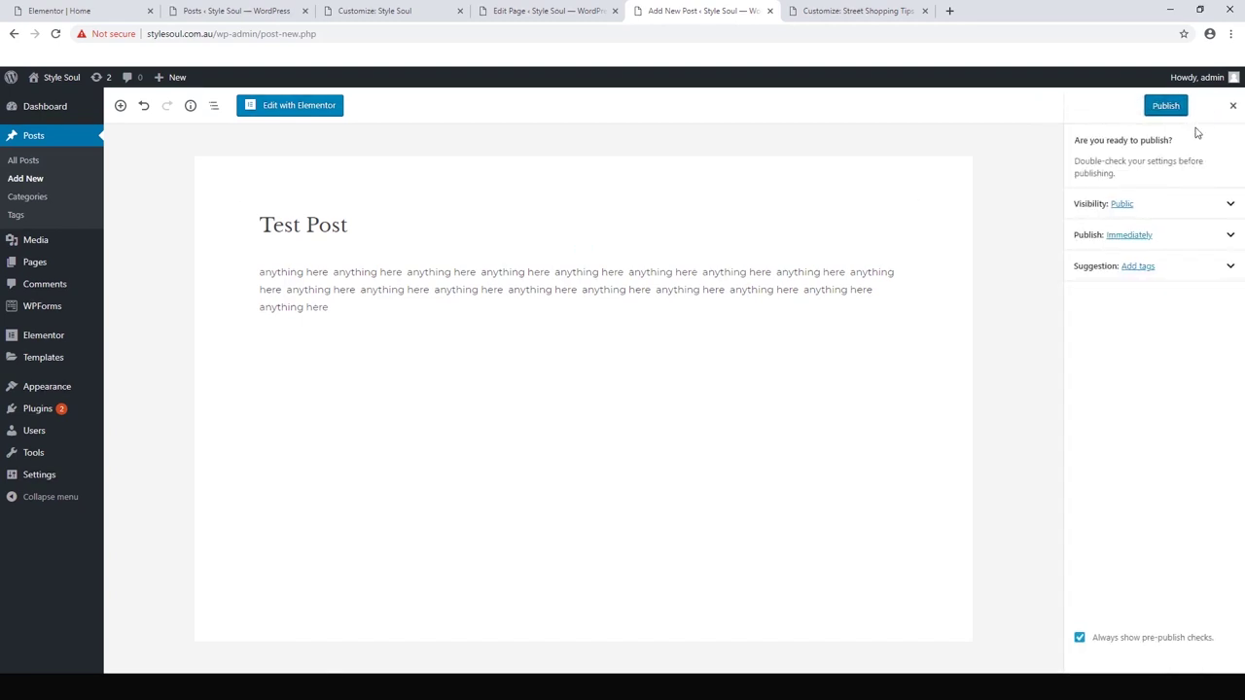
{"action": "left_click", "coordinate": [1173, 109]}
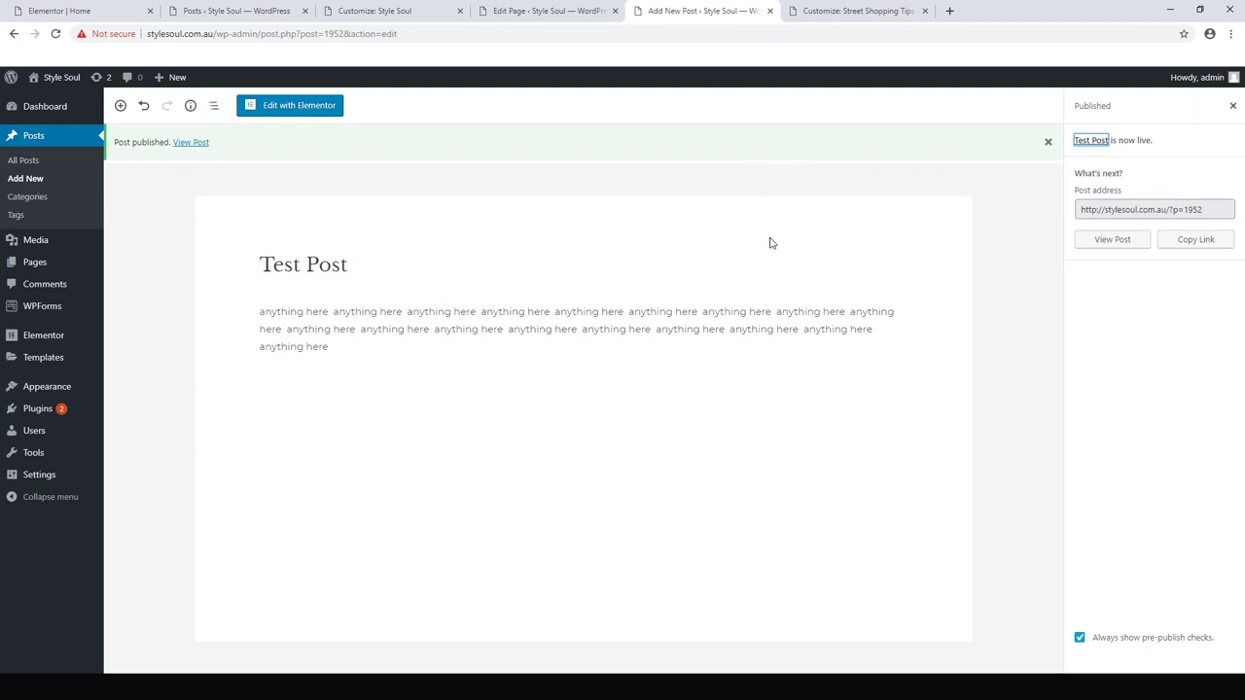
- View the published "Test Post" on the live site and check its featured image, title, date and paragraph
{"action": "left_click", "coordinate": [1099, 247]}
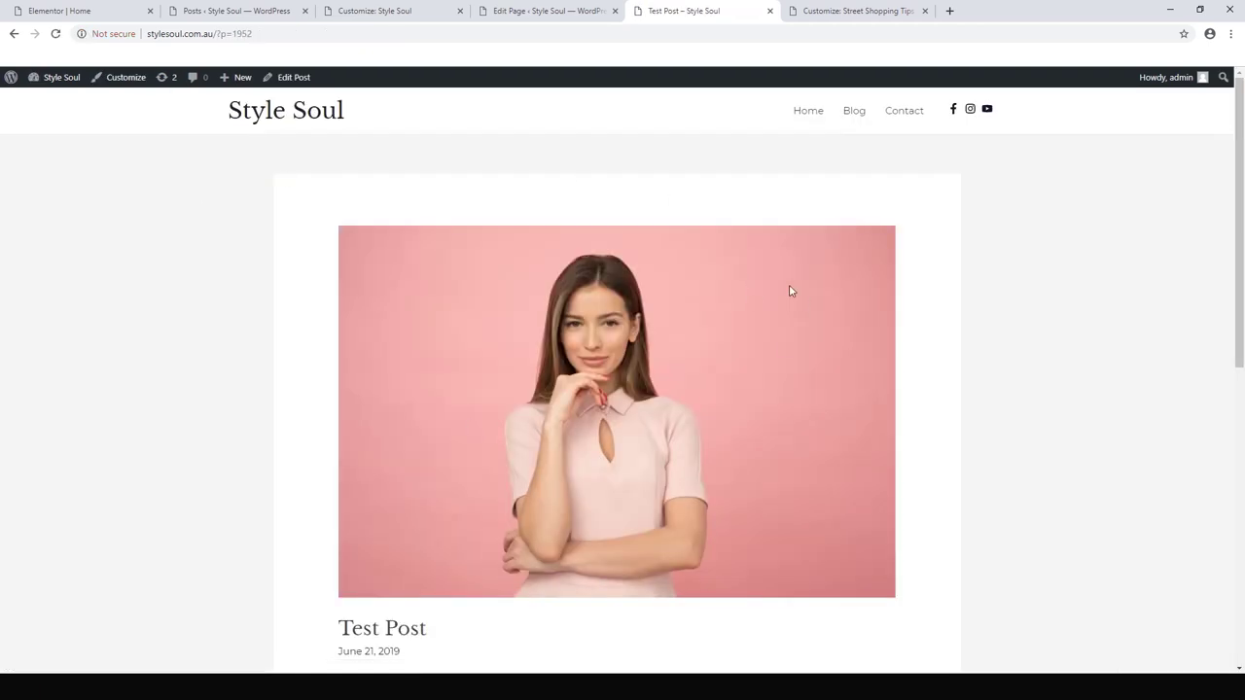
{"action": "scroll", "coordinate": [719, 287], "scroll_direction": "down", "scroll_amount": 2}
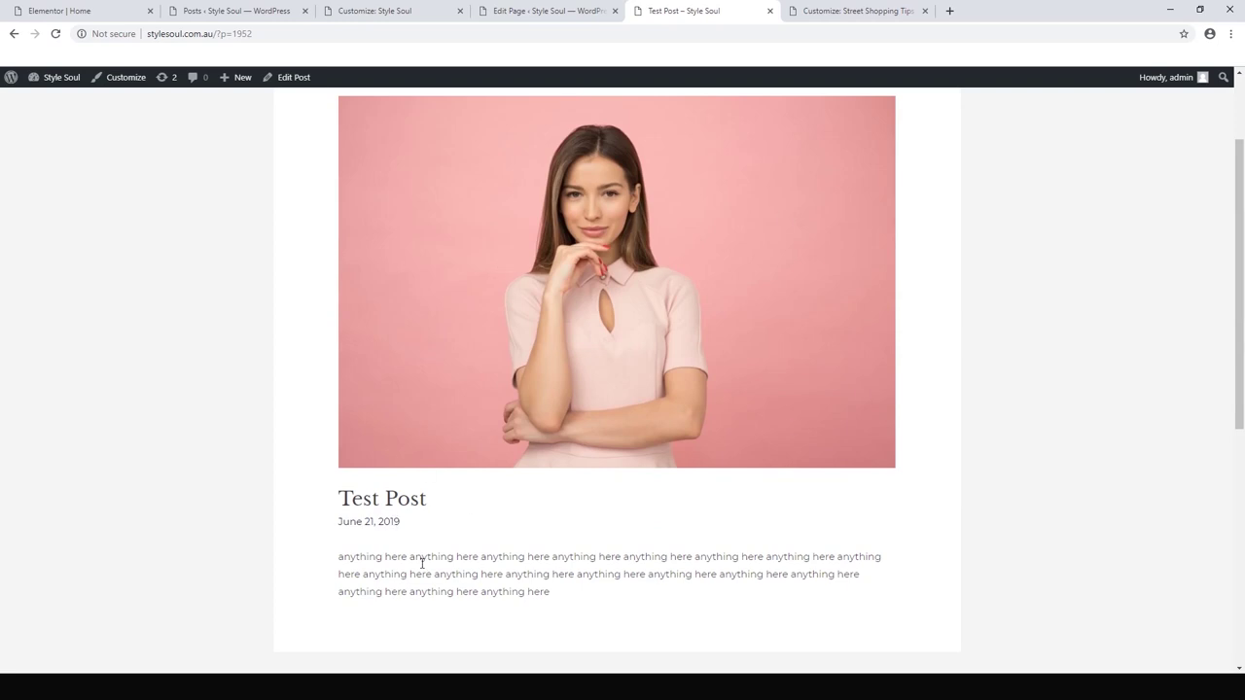
{"action": "scroll", "coordinate": [680, 292], "scroll_direction": "up", "scroll_amount": 2}
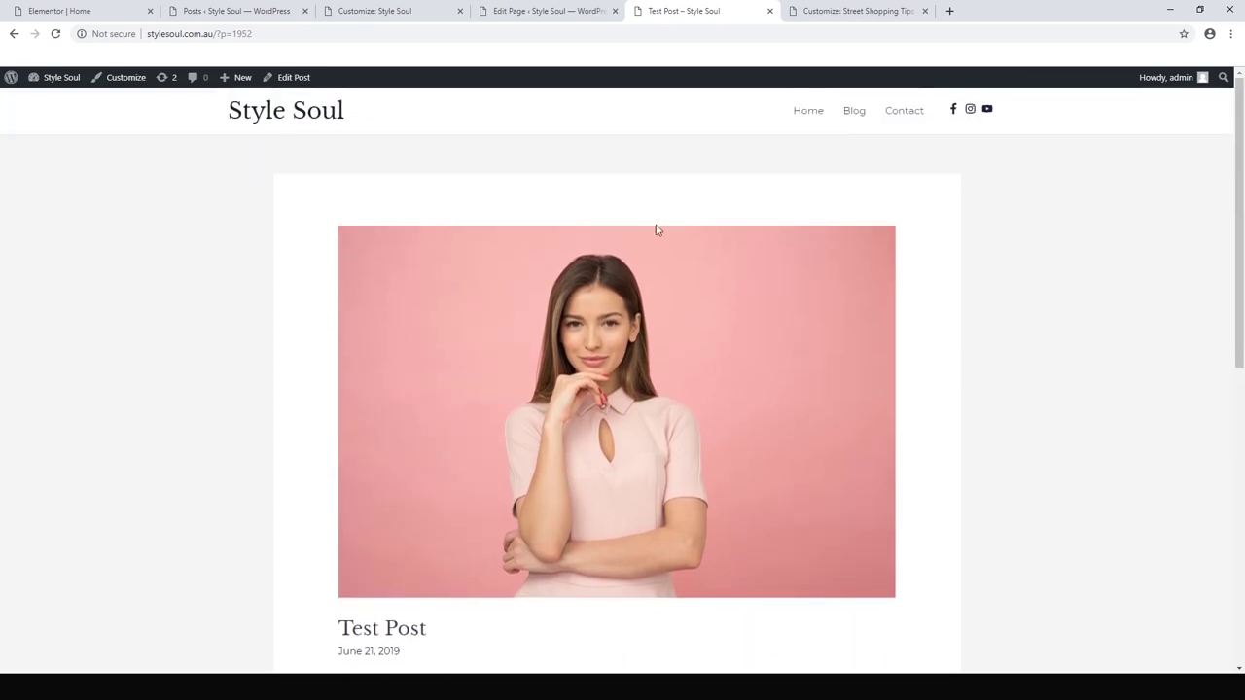
- Open the site's Blog page and examine how the new post is displayed in the Style Soul News section
{"action": "left_click", "coordinate": [852, 117]}
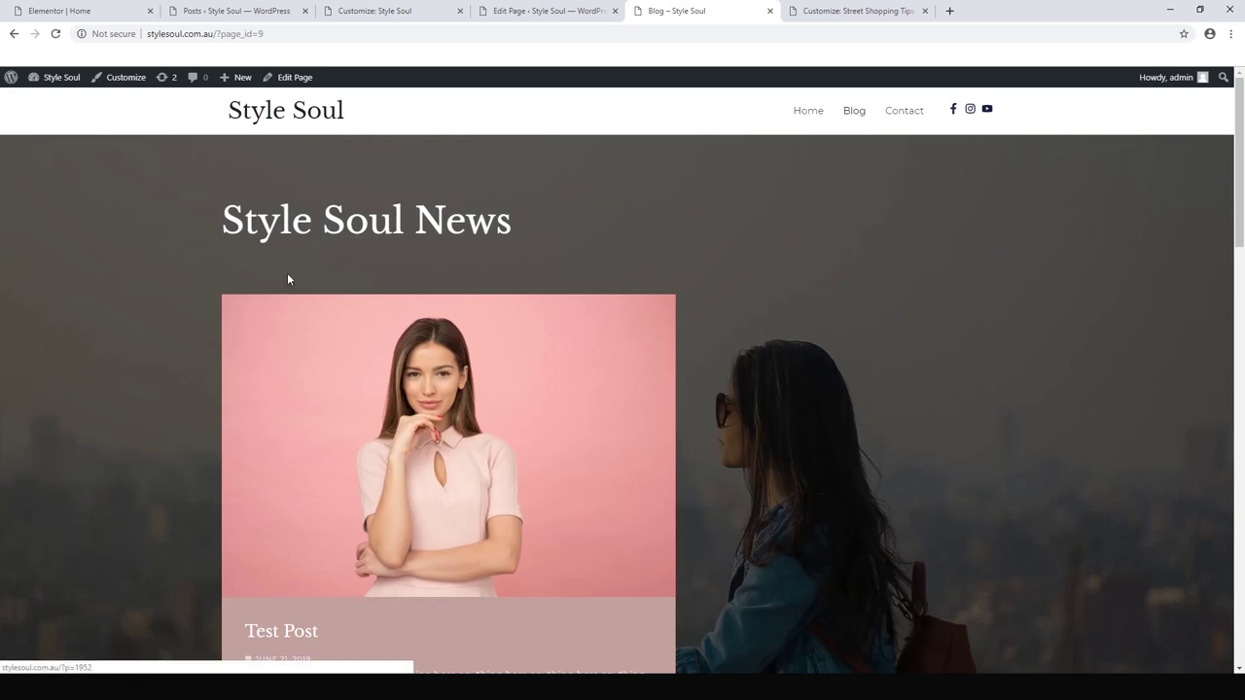
{"action": "scroll", "coordinate": [492, 392], "scroll_direction": "down", "scroll_amount": 2}
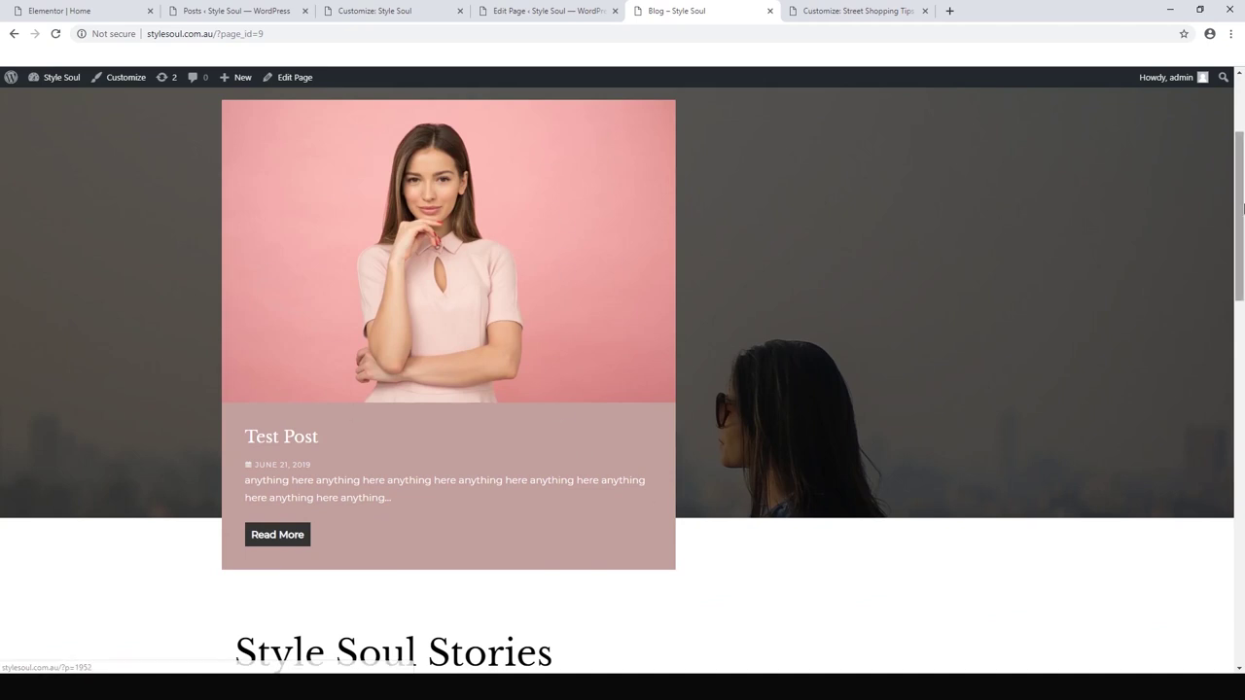
{"action": "scroll", "coordinate": [1240, 138], "scroll_direction": "up", "scroll_amount": 2}
{"action": "scroll", "coordinate": [1240, 138], "scroll_direction": "down", "scroll_amount": 2}
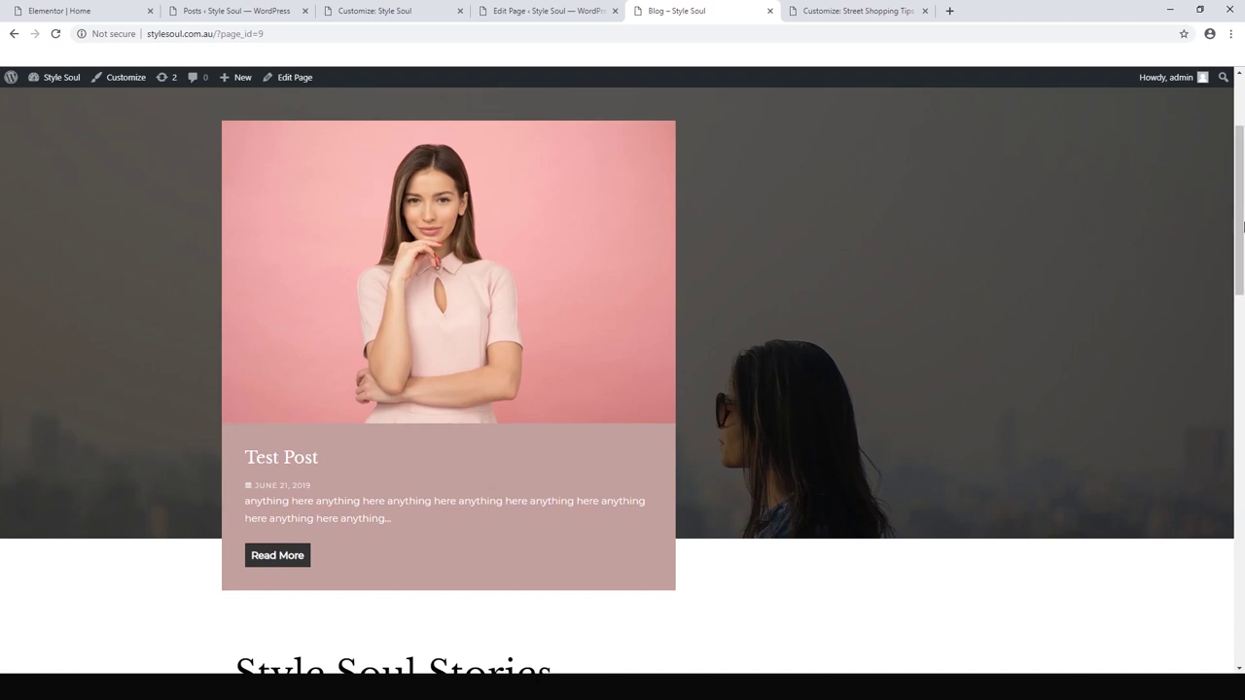
{"action": "scroll", "coordinate": [1240, 226], "scroll_direction": "up", "scroll_amount": 1}
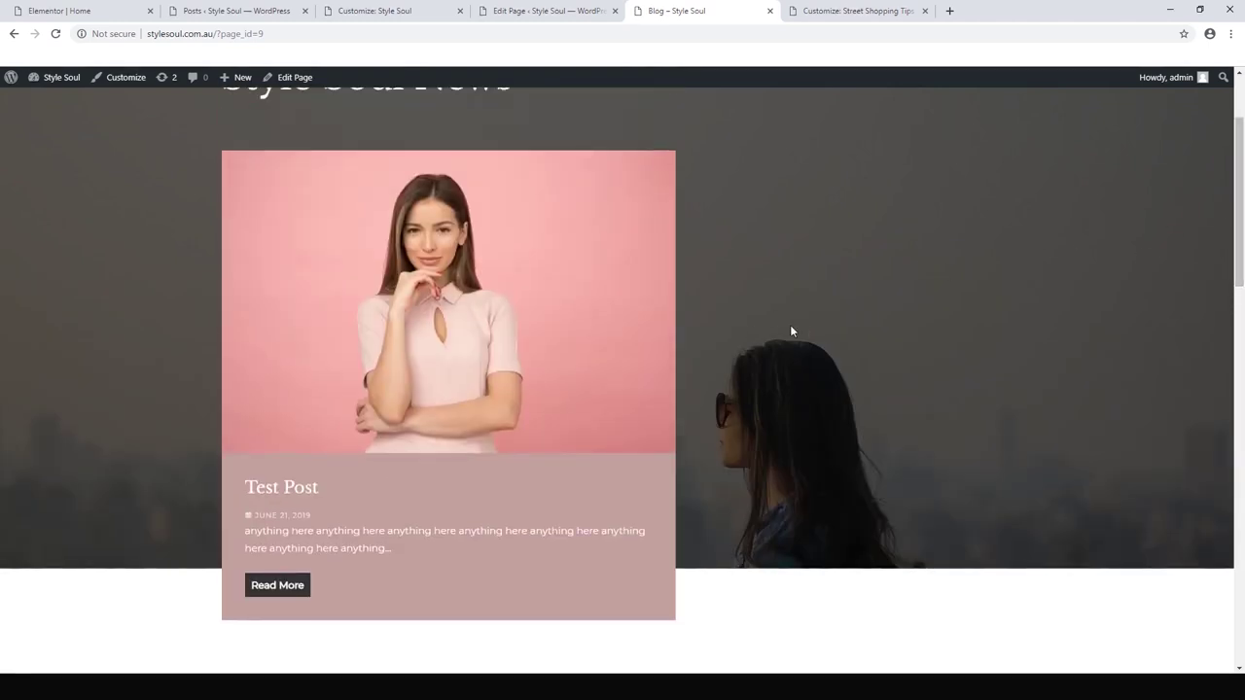
- Start another new post from the live Blog page
{"action": "mouse_move", "coordinate": [231, 78]}
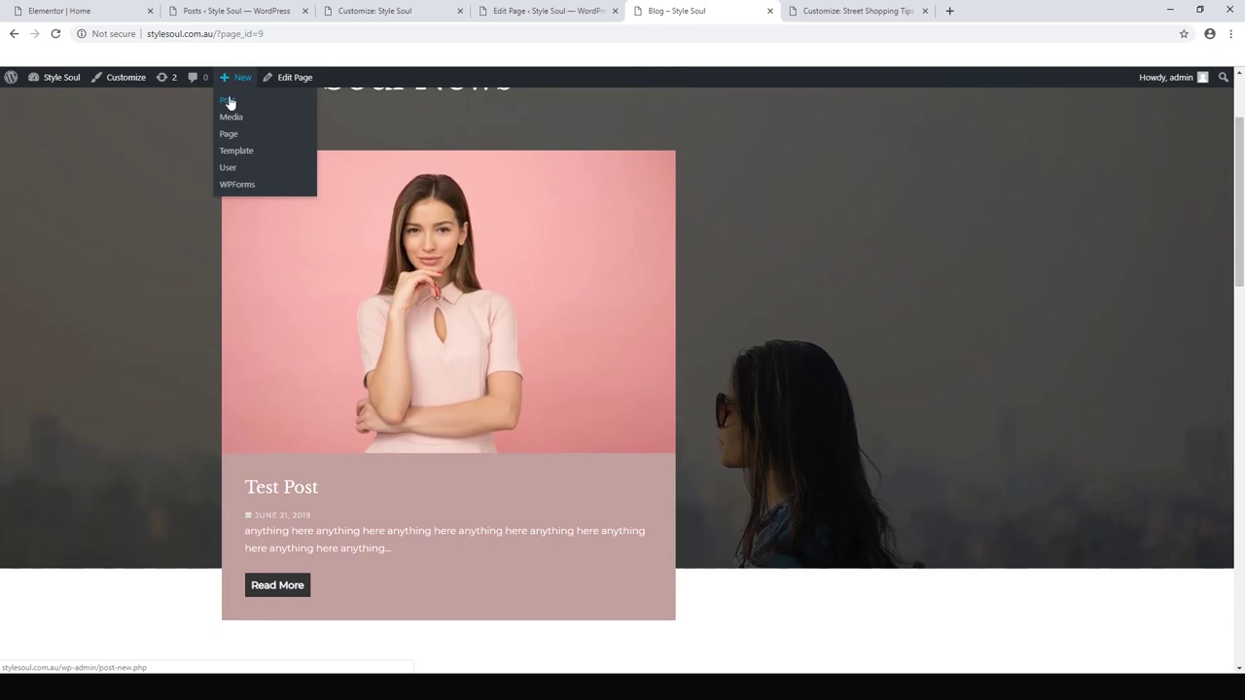
{"action": "left_click", "coordinate": [229, 102]}
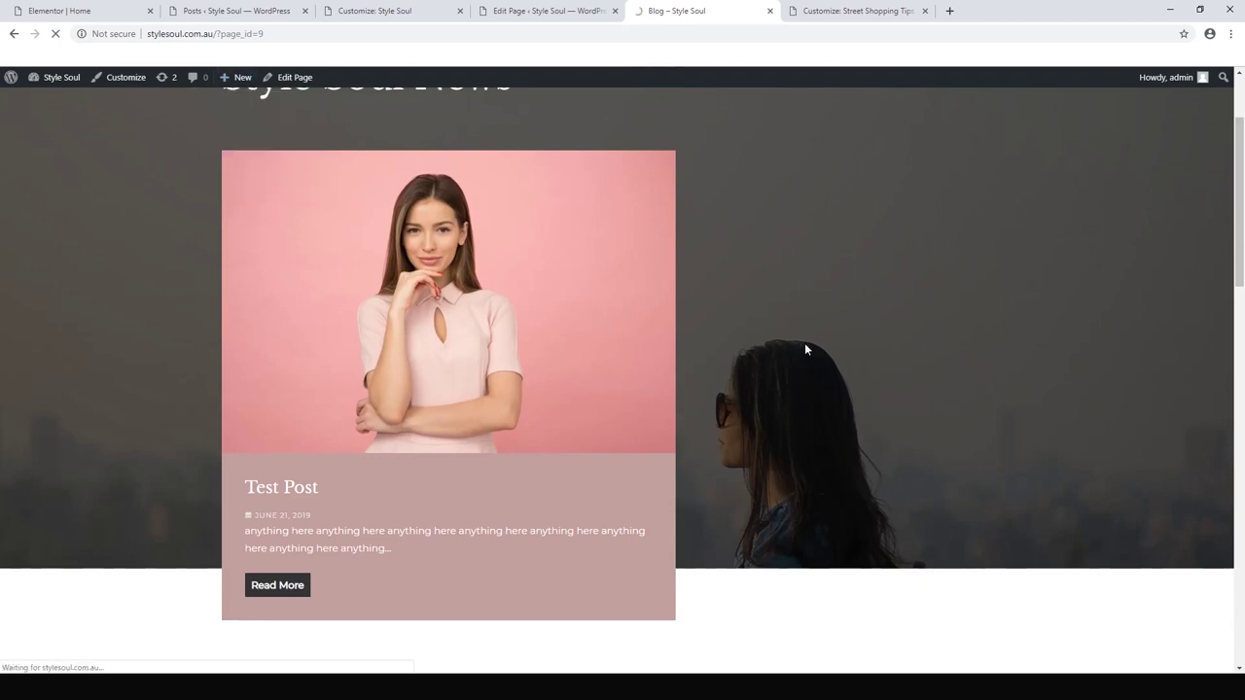